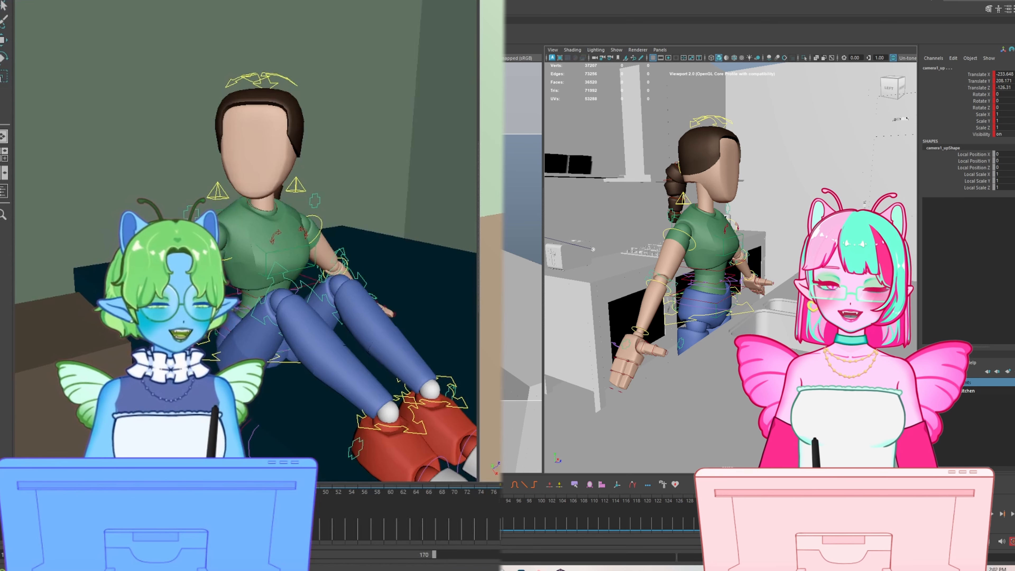
# Examine the seated character's pose from the side and the front.
pyautogui.keyDown('alt'); pyautogui.moveTo(360, 188); pyautogui.dragTo(360, 217); pyautogui.keyUp('alt')
pyautogui.scroll(4, 221, 183)
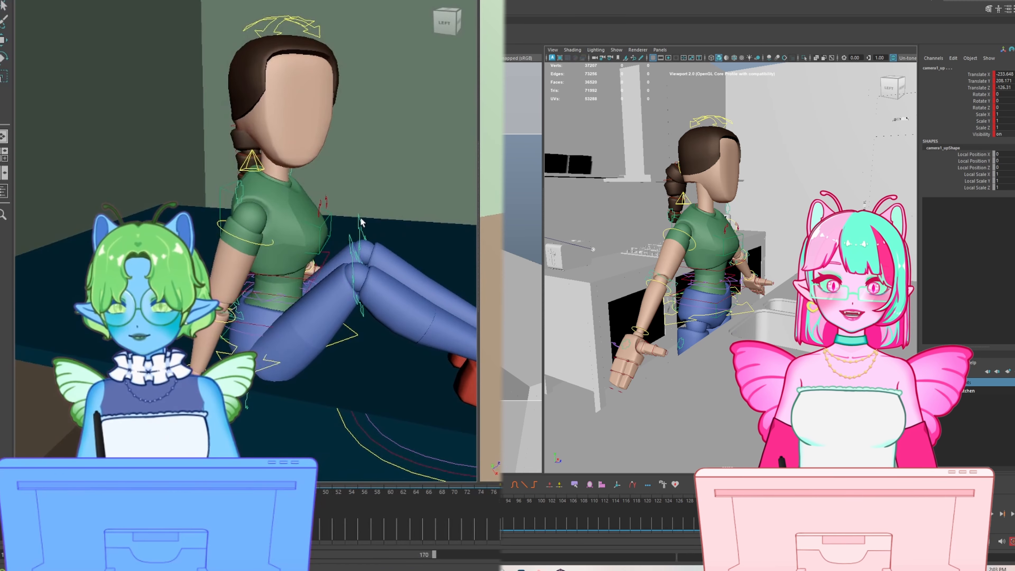
pyautogui.keyDown('alt'); pyautogui.moveTo(360, 217); pyautogui.dragTo(338, 231, button='right'); pyautogui.keyUp('alt')
pyautogui.keyDown('alt'); pyautogui.moveTo(338, 231); pyautogui.dragTo(303, 191, button='middle'); pyautogui.keyUp('alt')
pyautogui.keyDown('alt'); pyautogui.moveTo(303, 195); pyautogui.dragTo(226, 186); pyautogui.keyUp('alt')
pyautogui.scroll(-3, 226, 190)
pyautogui.keyDown('alt'); pyautogui.moveTo(226, 187); pyautogui.dragTo(222, 194, button='middle'); pyautogui.keyUp('alt')
pyautogui.scroll(3, 222, 194)
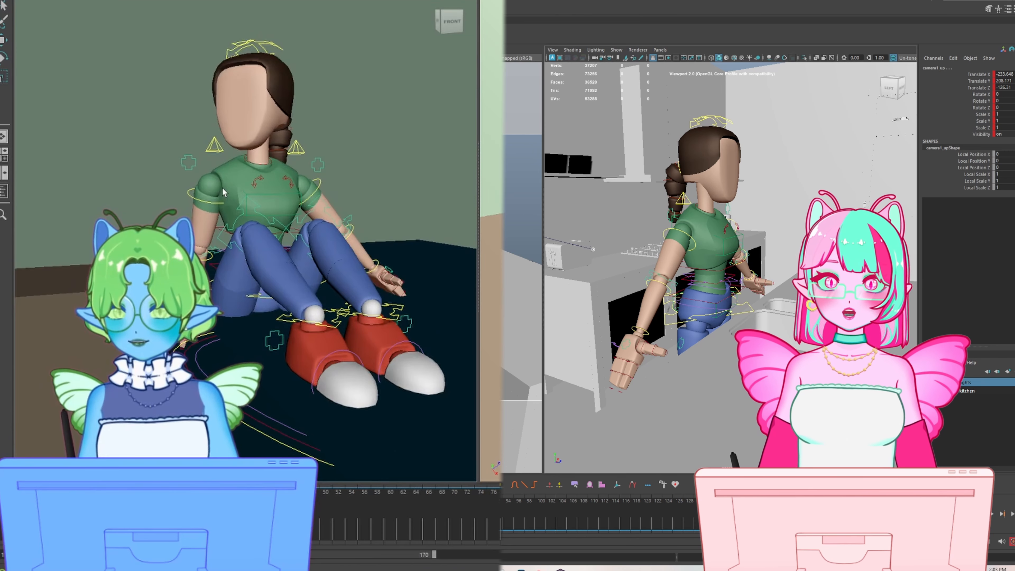
pyautogui.moveTo(223, 193)
pyautogui.keyDown('alt'); pyautogui.mouseDown()
pyautogui.moveTo(256, 198)
pyautogui.moveTo(225, 203)
pyautogui.mouseUp(); pyautogui.keyUp('alt')
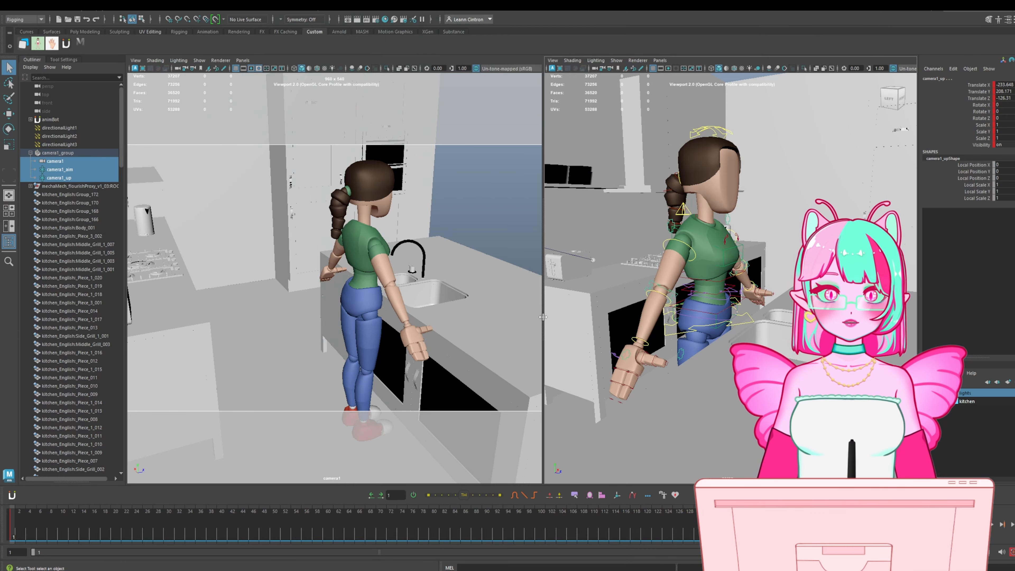
# Widen the perspective viewport slightly and turn on scene lighting in the kitchen's camera1 view, leaving wireframe-on-shaded off.
pyautogui.moveTo(543, 319)
pyautogui.mouseDown()
pyautogui.moveTo(517, 320)
pyautogui.moveTo(527, 319)
pyautogui.mouseUp()
pyautogui.moveTo(636, 335)
pyautogui.keyDown('alt'); pyautogui.mouseDown()
pyautogui.moveTo(622, 338)
pyautogui.moveTo(636, 339)
pyautogui.mouseUp(); pyautogui.keyUp('alt')
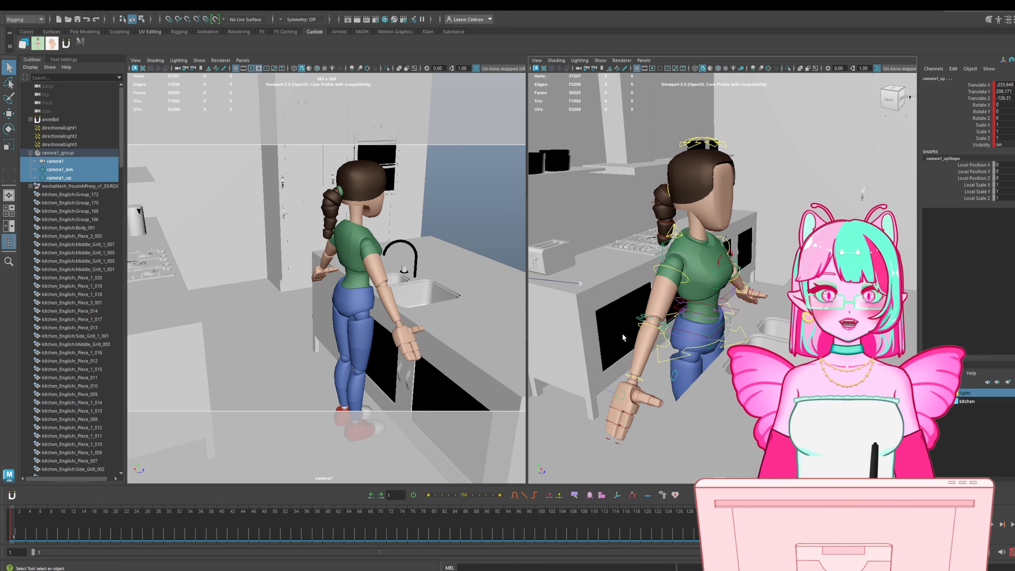
pyautogui.click(295, 58)
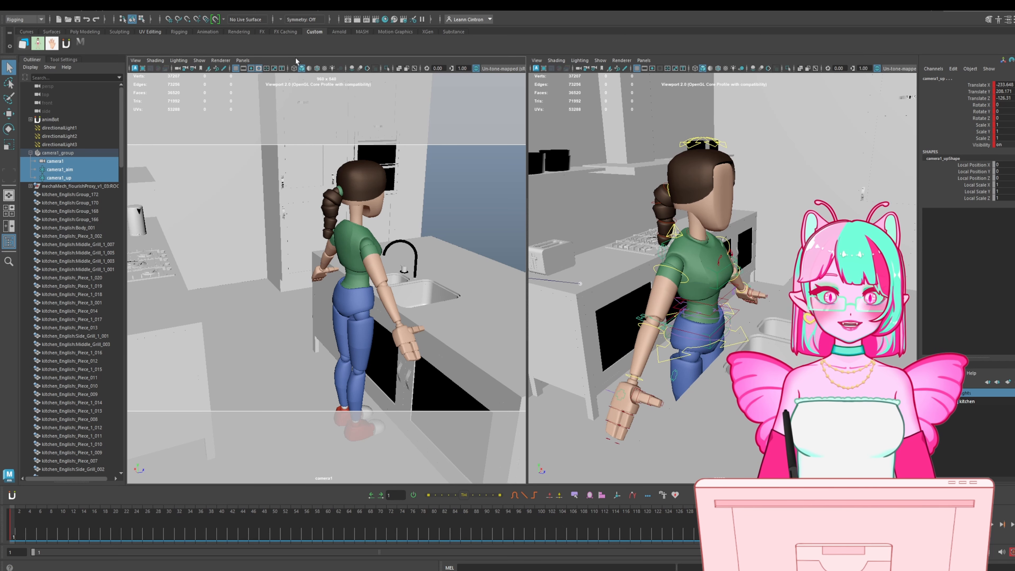
pyautogui.click(331, 69)
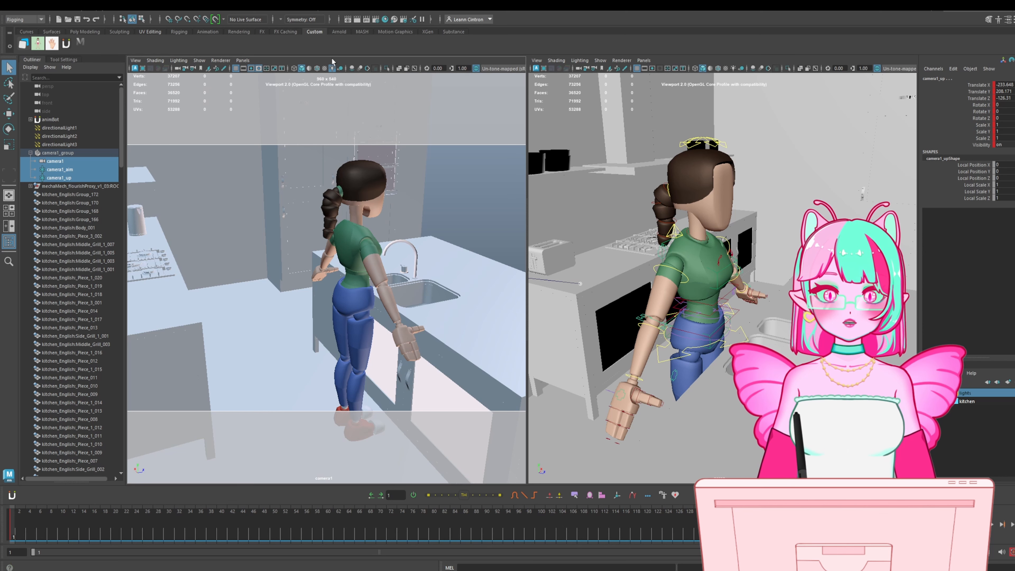
pyautogui.click(316, 69)
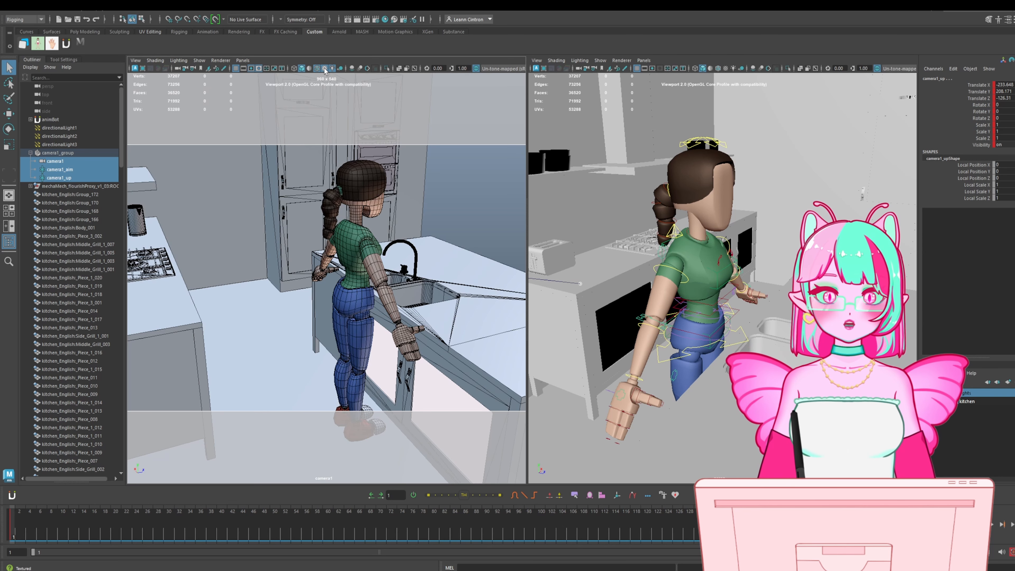
pyautogui.click(325, 69)
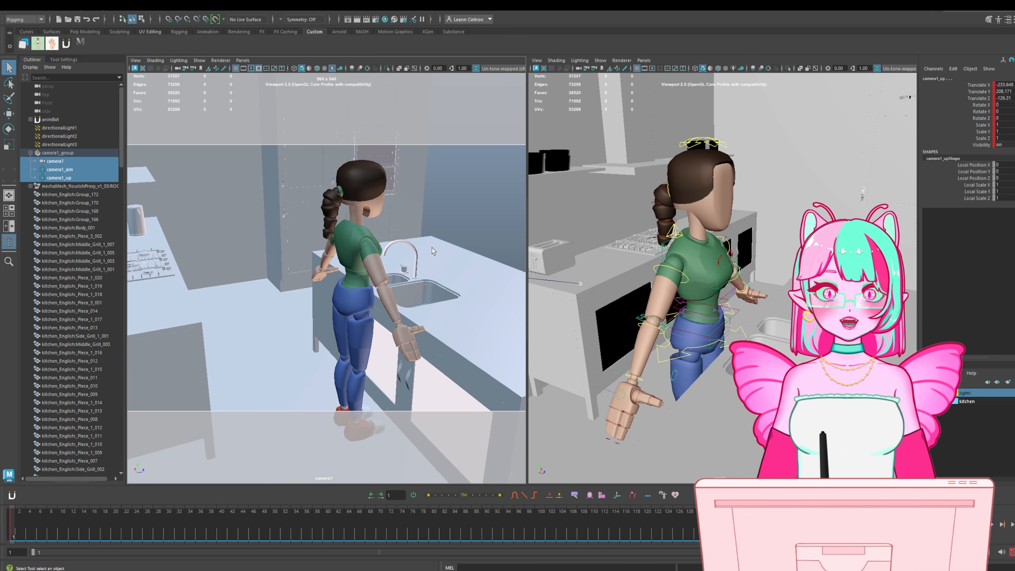
pyautogui.keyDown('alt'); pyautogui.moveTo(433, 245); pyautogui.dragTo(425, 238); pyautogui.keyUp('alt')
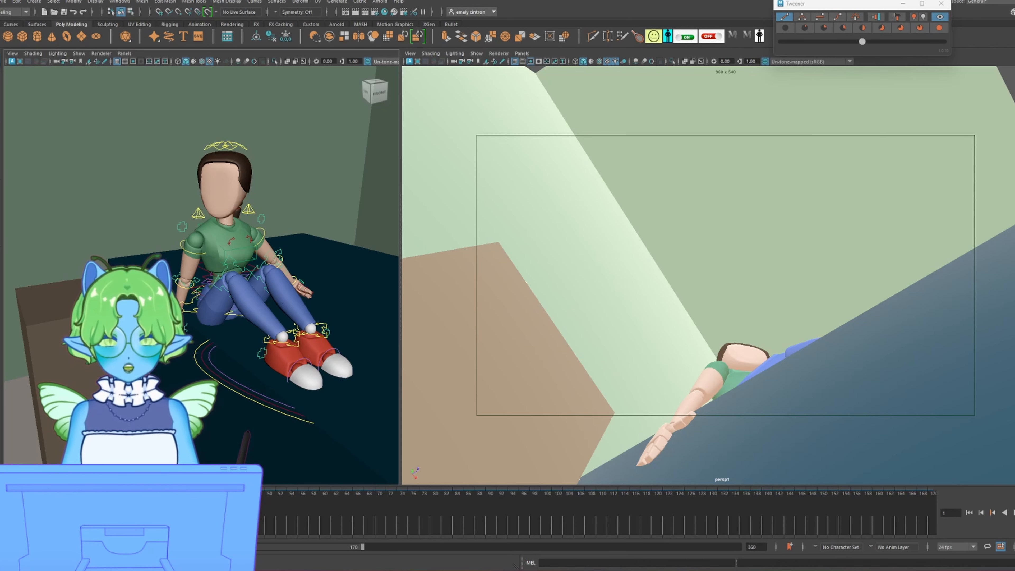
# Select the seated character's chest control and rotate it to twist the upper body sideways.
pyautogui.scroll(5, 207, 306)
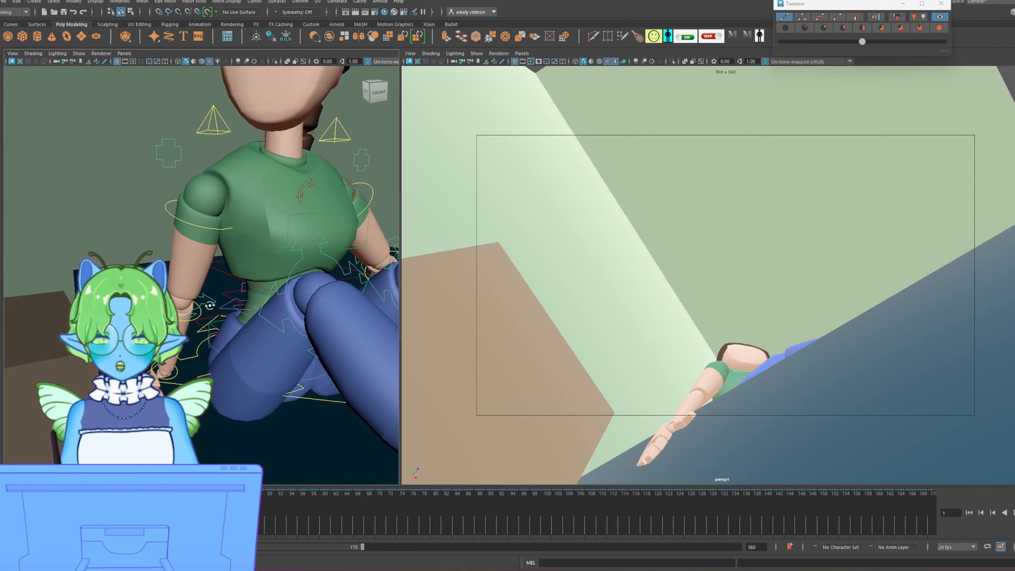
pyautogui.keyDown('alt'); pyautogui.moveTo(207, 306); pyautogui.dragTo(236, 333); pyautogui.keyUp('alt')
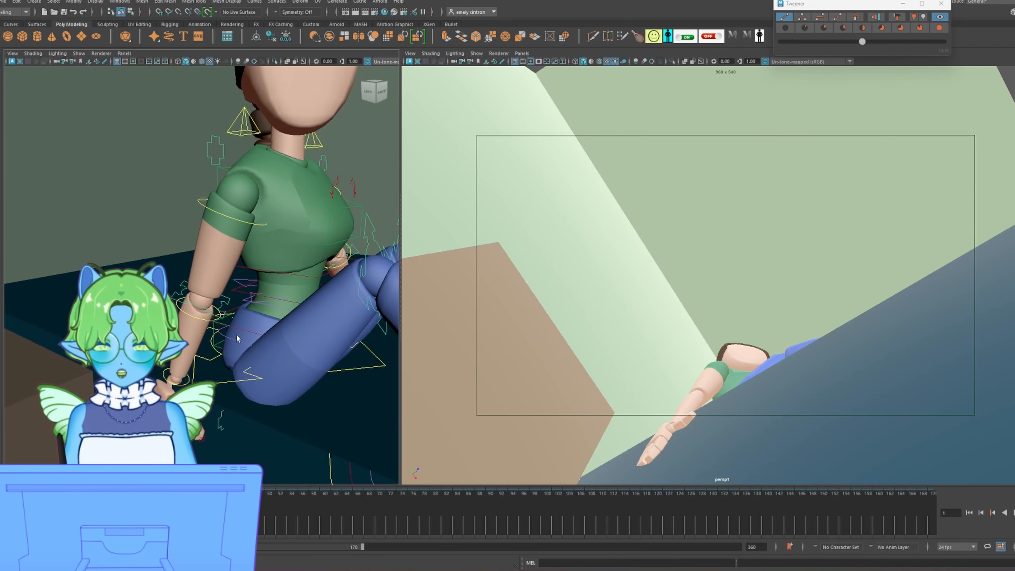
pyautogui.click(317, 247)
pyautogui.press('e')
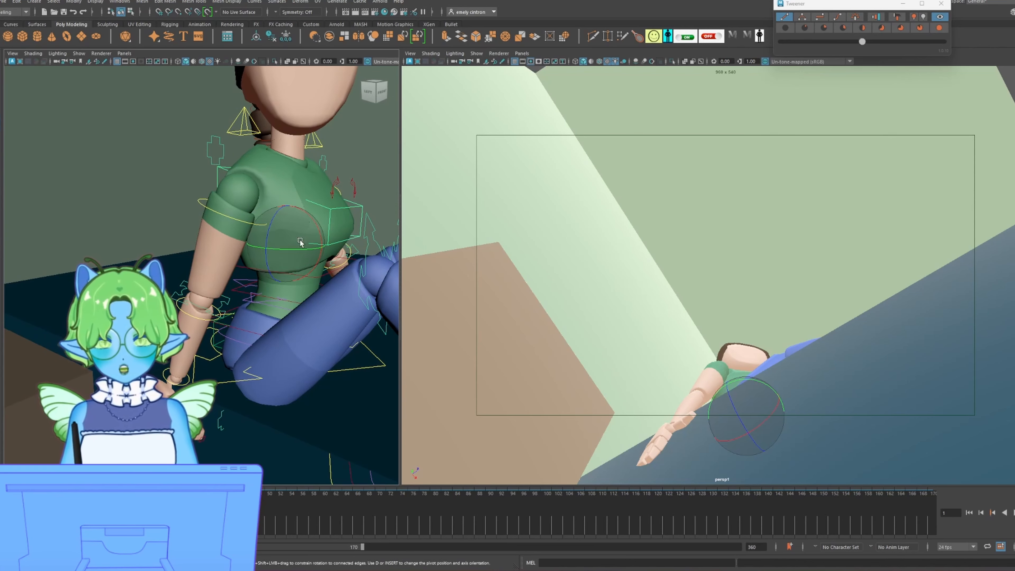
pyautogui.moveTo(293, 247)
pyautogui.mouseDown()
pyautogui.moveTo(238, 259)
pyautogui.moveTo(208, 280)
pyautogui.mouseUp()
pyautogui.moveTo(274, 251); pyautogui.dragTo(240, 264)
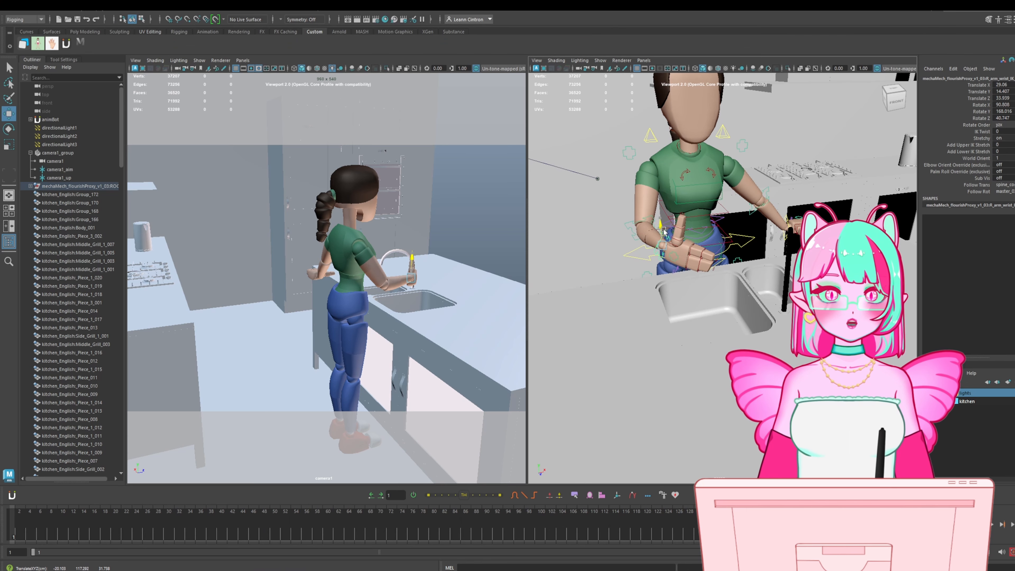
# Lower the standing character's right wrist control over the kitchen sink and rotate the hand down toward the basin.
pyautogui.moveTo(679, 316); pyautogui.dragTo(679, 280)
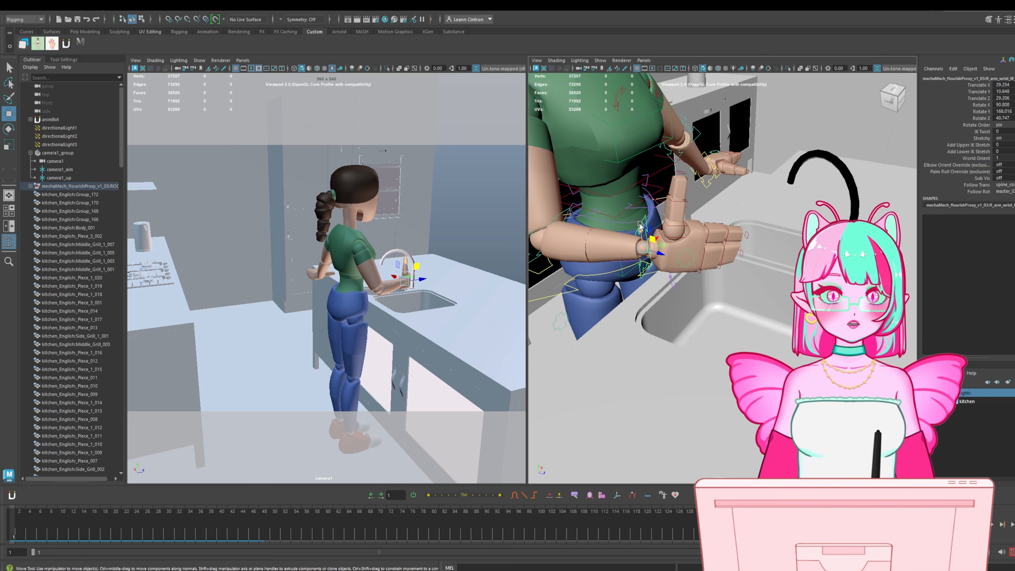
pyautogui.moveTo(656, 245); pyautogui.dragTo(652, 287)
pyautogui.press('e')
pyautogui.keyDown('alt'); pyautogui.moveTo(652, 286); pyautogui.dragTo(664, 323); pyautogui.keyUp('alt')
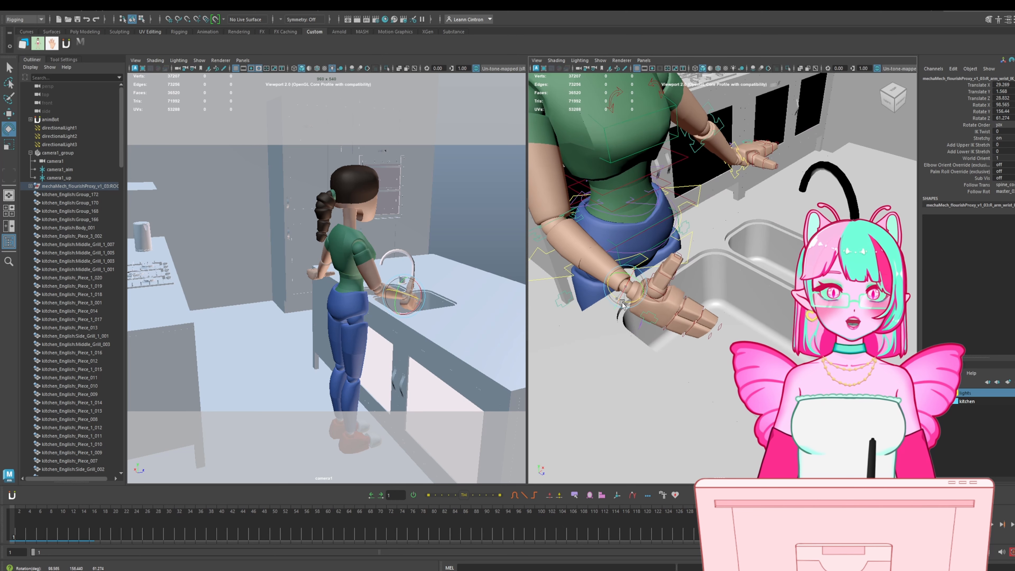
pyautogui.keyDown('alt'); pyautogui.moveTo(771, 280); pyautogui.dragTo(705, 261); pyautogui.keyUp('alt')
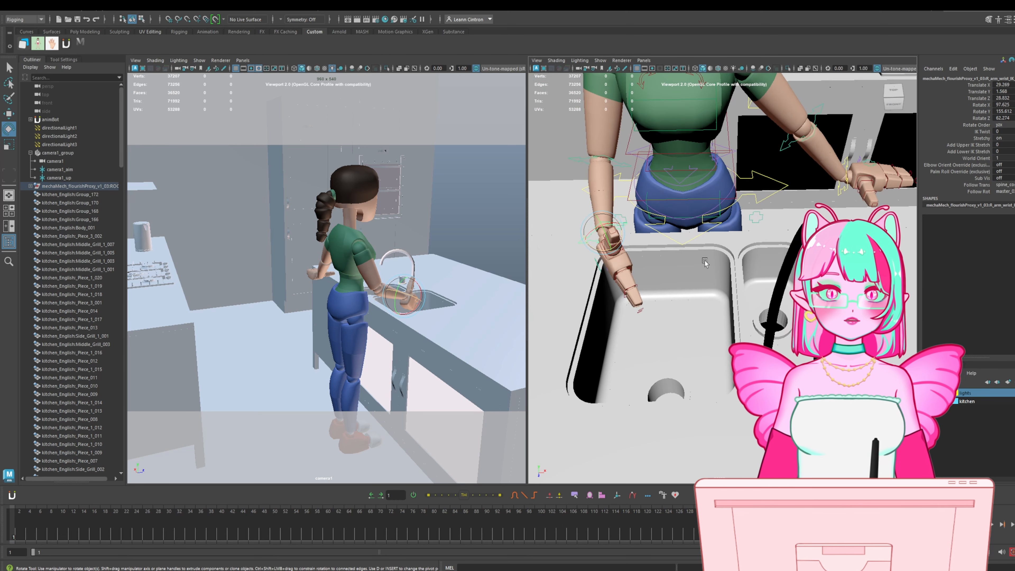
# Bring the standing character's left wrist control in front of the body at the sink and rotate the hand toward the right one.
pyautogui.click(840, 185)
pyautogui.press('w')
pyautogui.press('e')
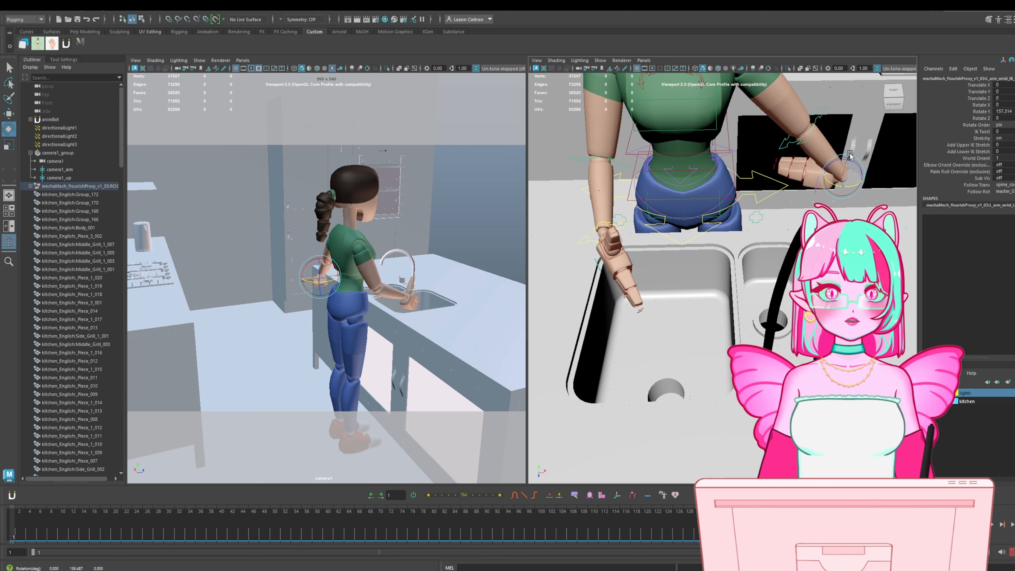
pyautogui.moveTo(847, 172); pyautogui.dragTo(735, 213)
pyautogui.press('w')
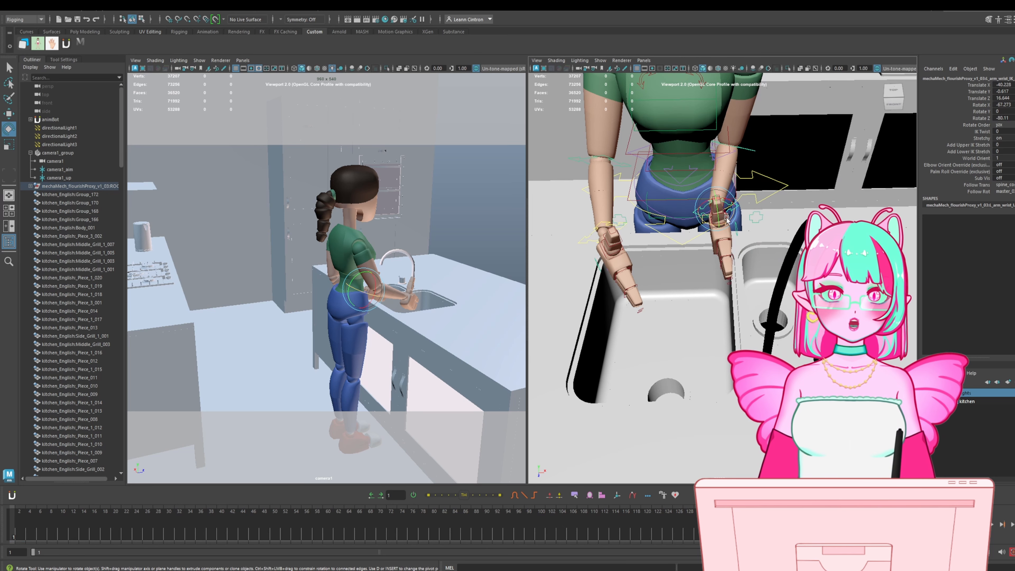
pyautogui.moveTo(721, 228); pyautogui.dragTo(717, 205)
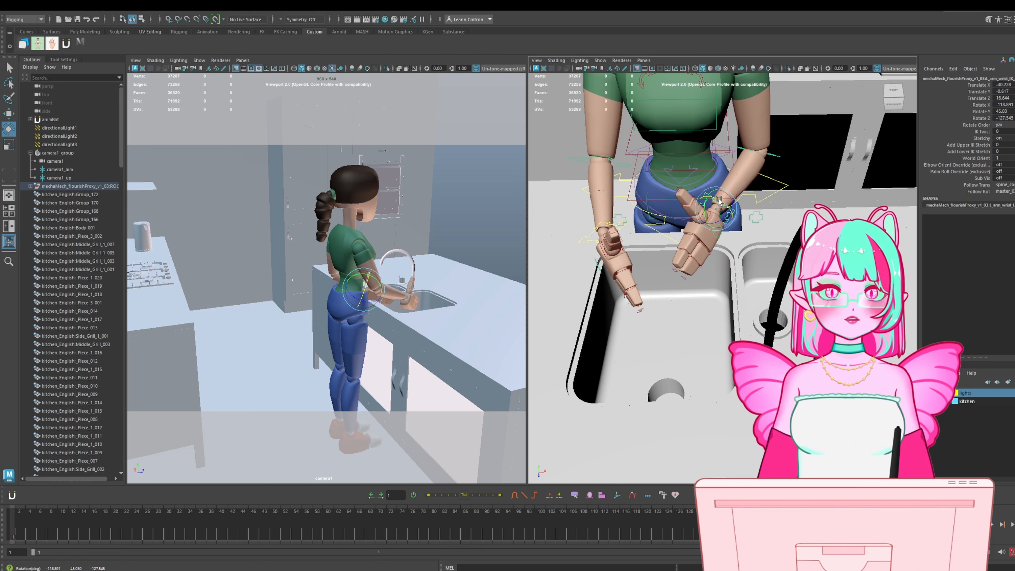
pyautogui.scroll(3, 674, 232)
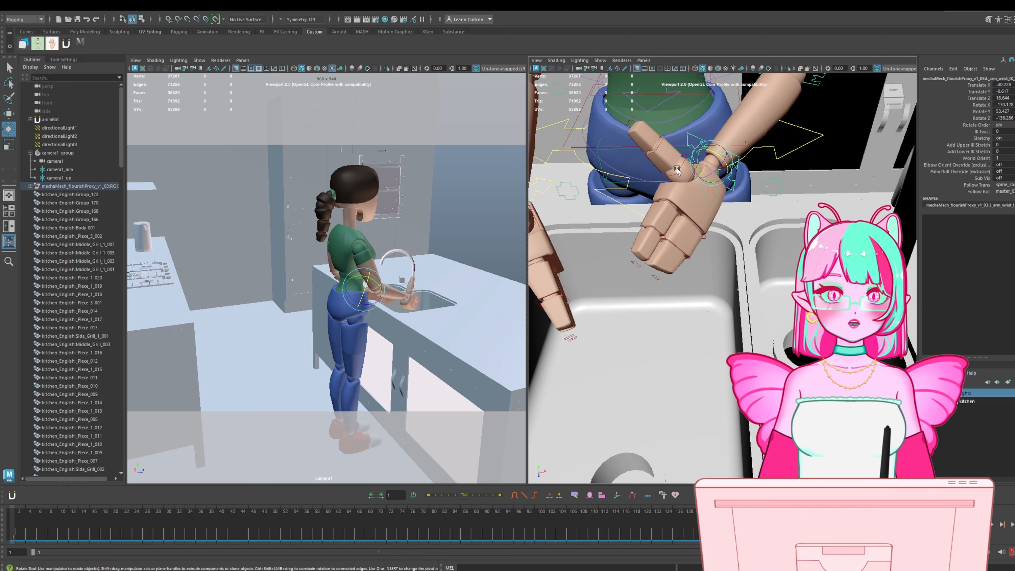
pyautogui.moveTo(675, 232); pyautogui.dragTo(676, 227)
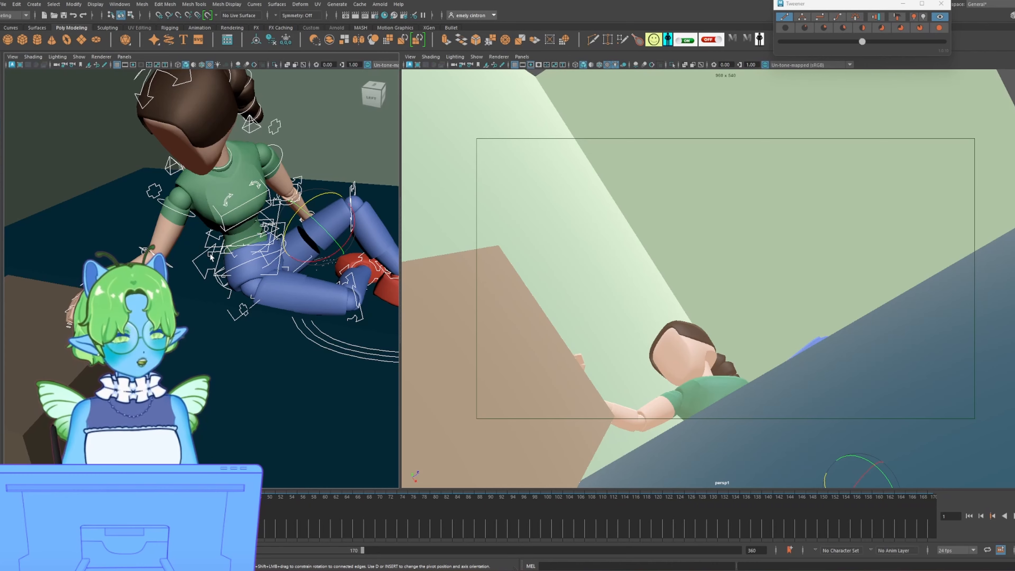
pyautogui.click(210, 256)
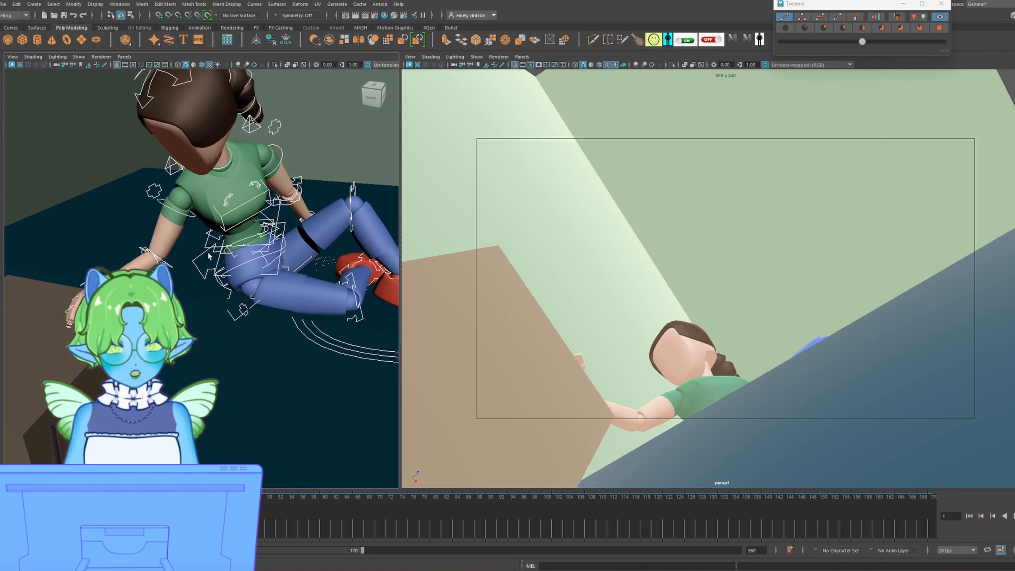
pyautogui.scroll(-5, 211, 256)
pyautogui.scroll(3, 217, 263)
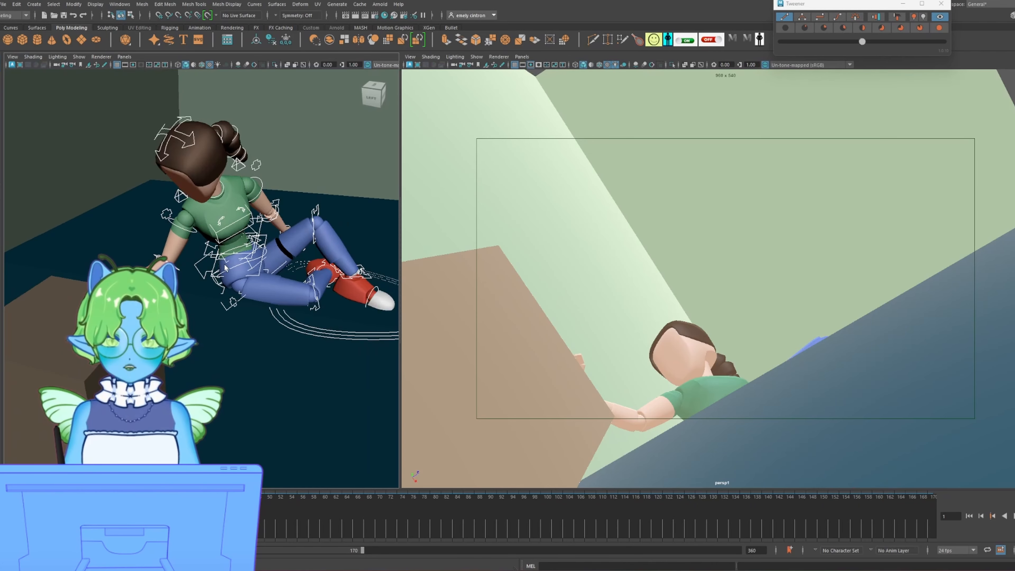
pyautogui.keyDown('alt'); pyautogui.moveTo(155, 186); pyautogui.dragTo(129, 181); pyautogui.keyUp('alt')
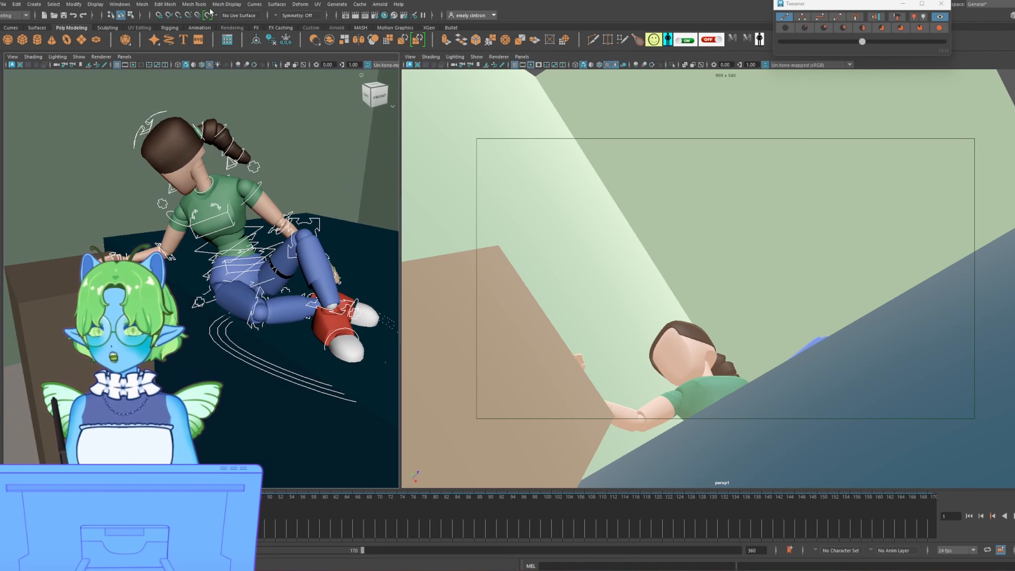
pyautogui.click(227, 4)
pyautogui.moveTo(140, 4)
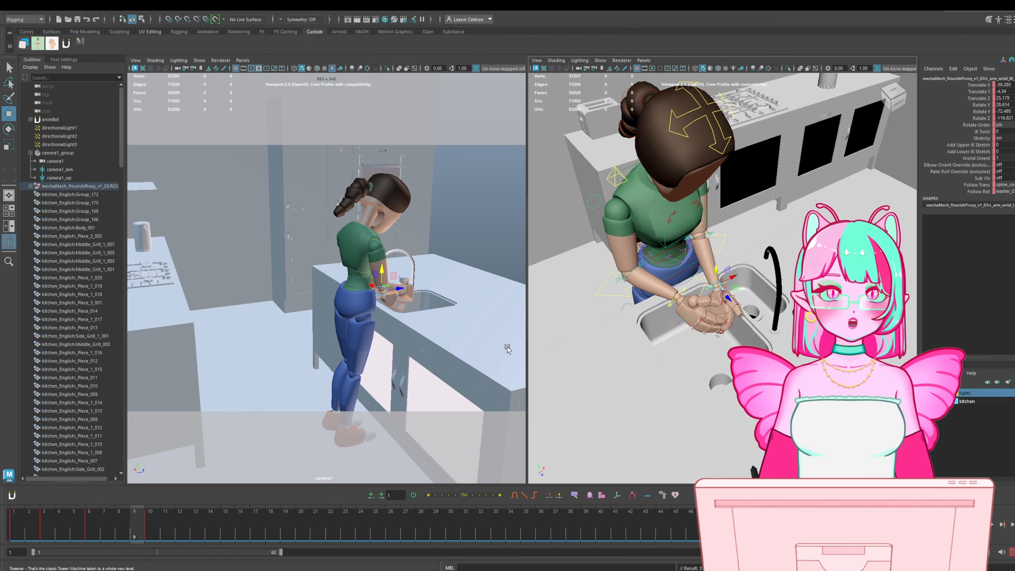
# At frame 9, move and rotate the right wrist control so the right hand slides back along the left hand.
pyautogui.click(667, 314)
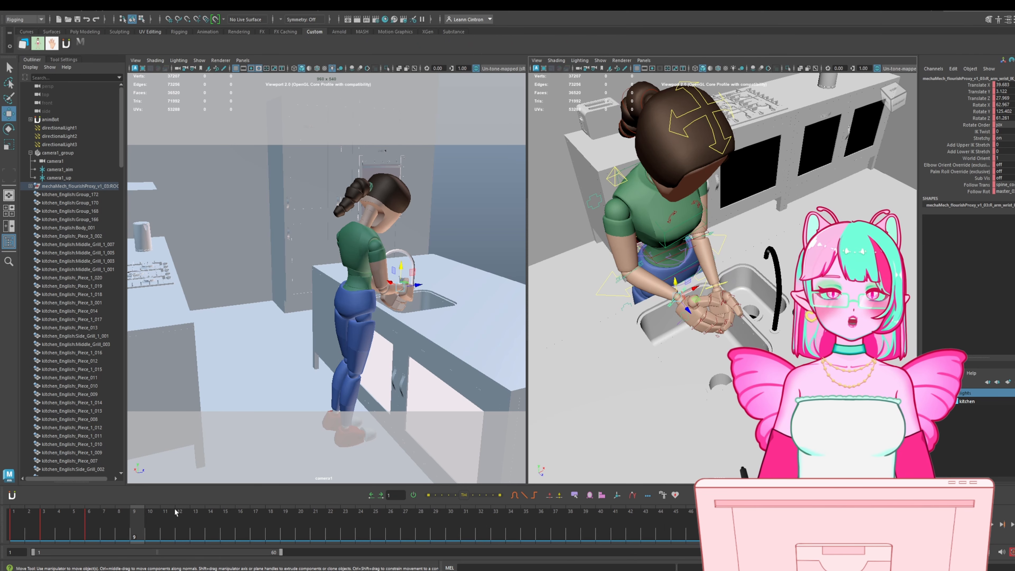
pyautogui.moveTo(674, 286); pyautogui.dragTo(680, 292)
pyautogui.press('e')
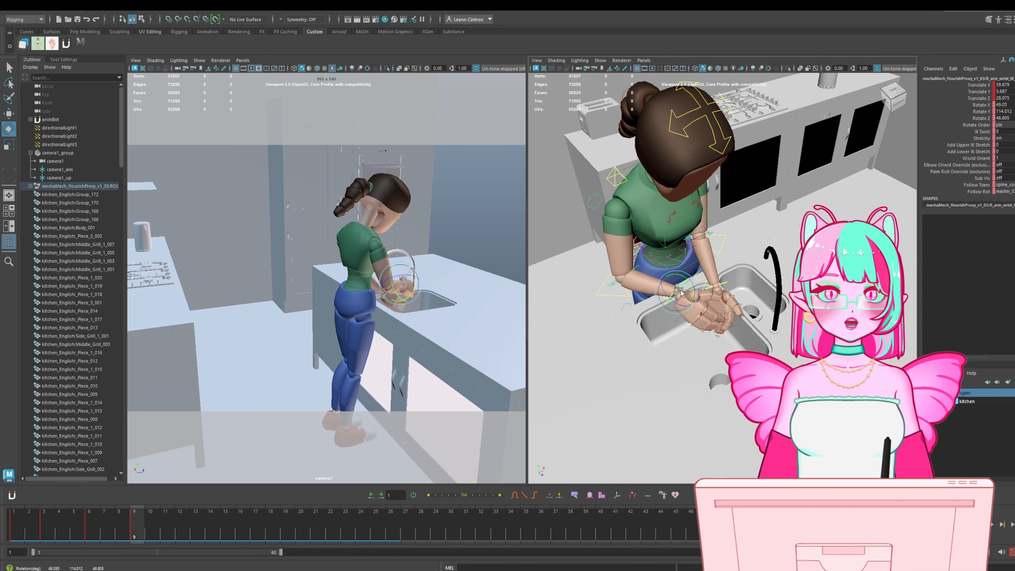
pyautogui.press('w')
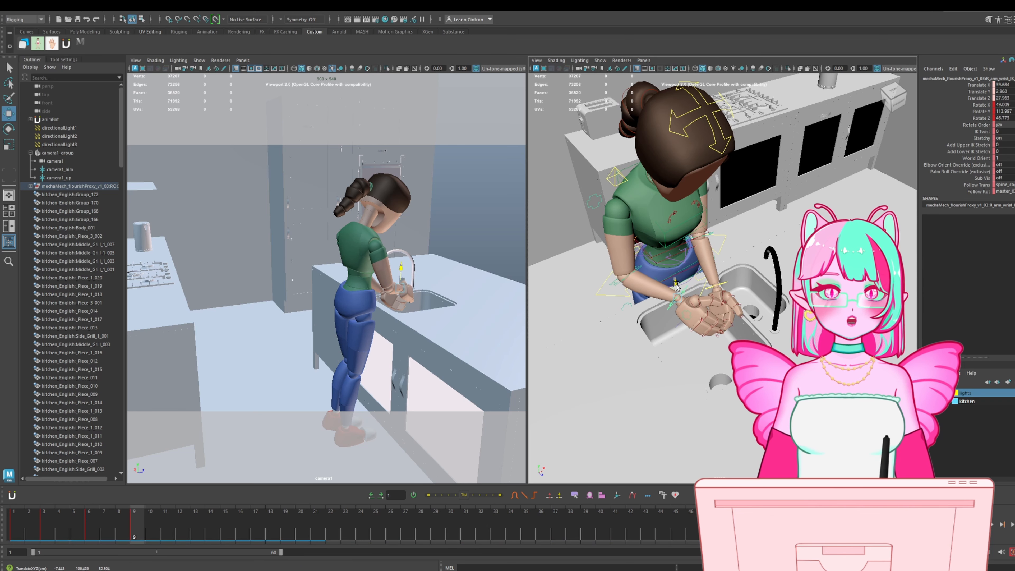
pyautogui.moveTo(680, 289)
pyautogui.mouseDown()
pyautogui.moveTo(692, 315)
pyautogui.moveTo(682, 307)
pyautogui.mouseUp()
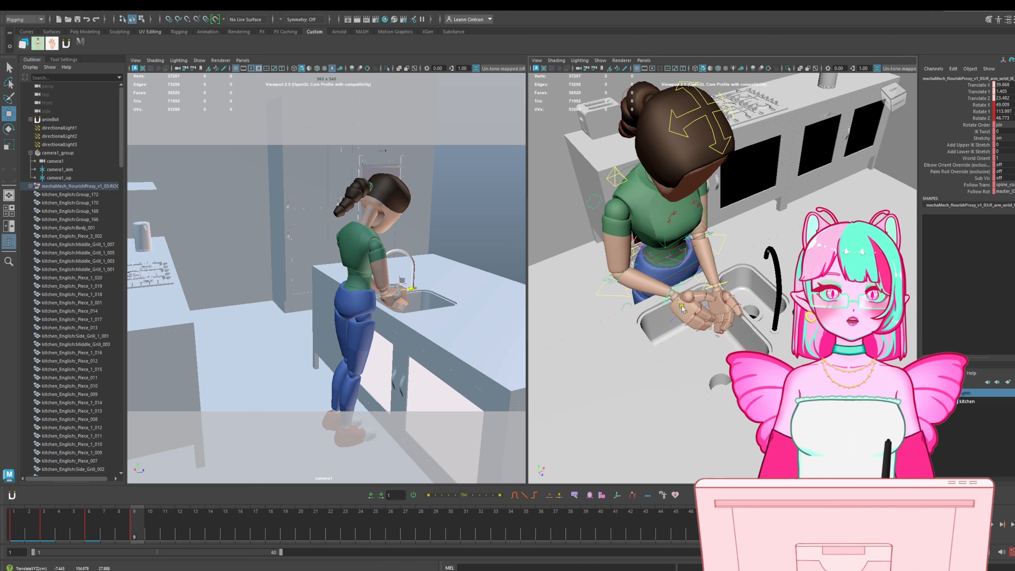
pyautogui.moveTo(123, 535); pyautogui.dragTo(162, 544)
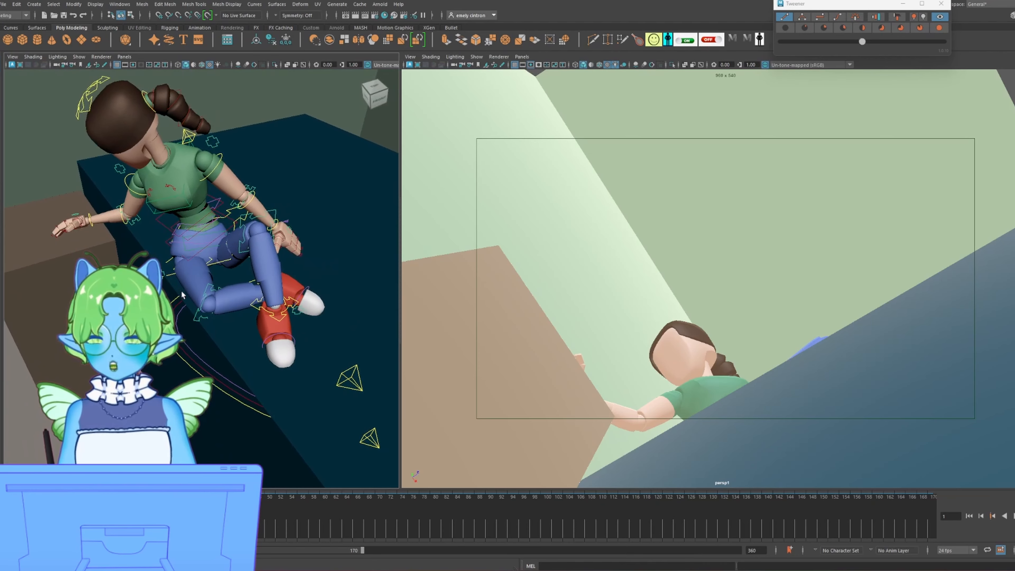
# Select the ankle control of the seated character's front foot.
pyautogui.keyDown('alt'); pyautogui.moveTo(272, 316); pyautogui.dragTo(282, 317); pyautogui.keyUp('alt')
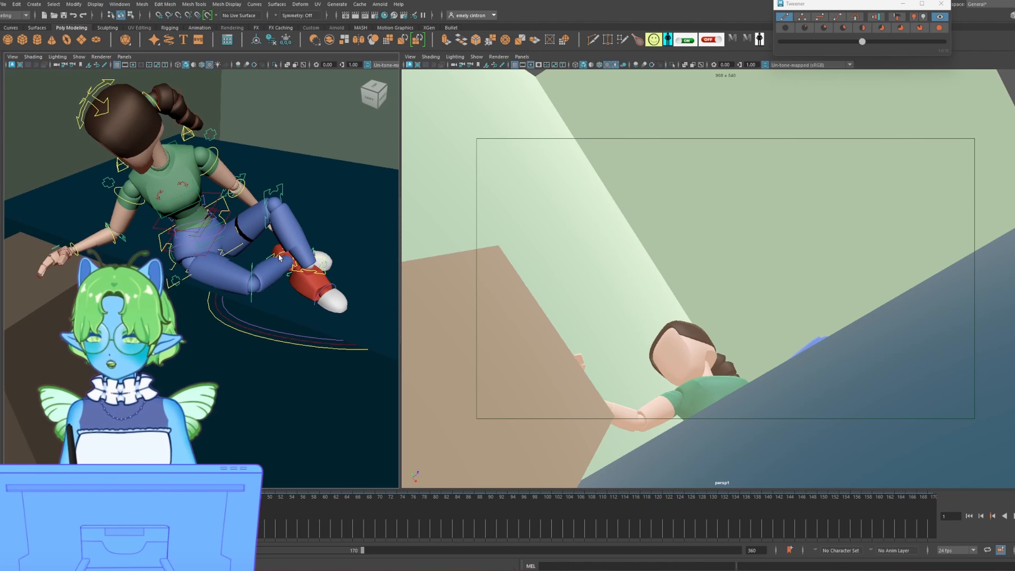
pyautogui.click(306, 272)
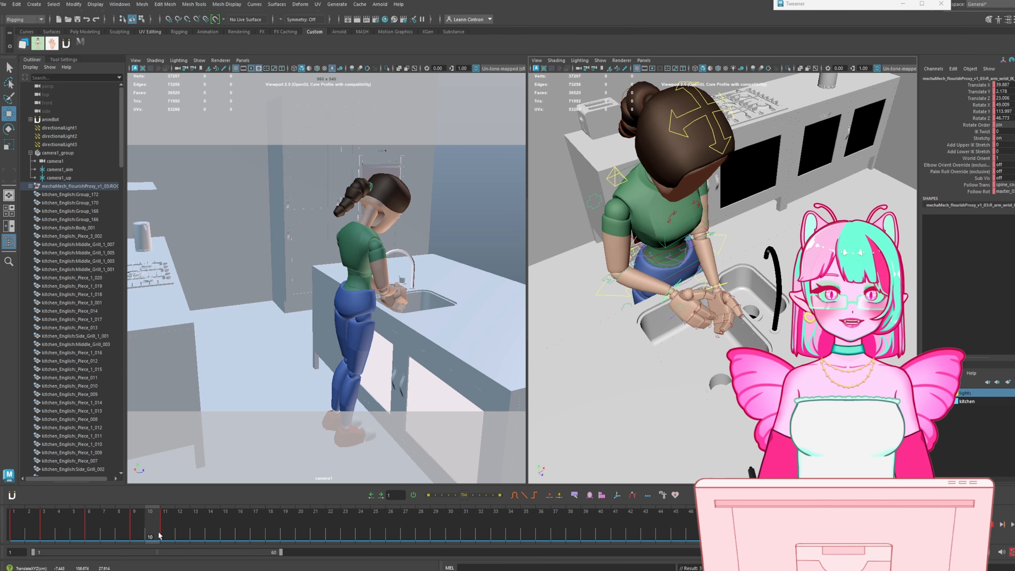
# Pose the standing character's right wrist control at frames 12, 15 and 19 to continue the hand-rubbing motion, and save the scene.
pyautogui.moveTo(154, 535); pyautogui.dragTo(178, 536)
pyautogui.click(171, 532)
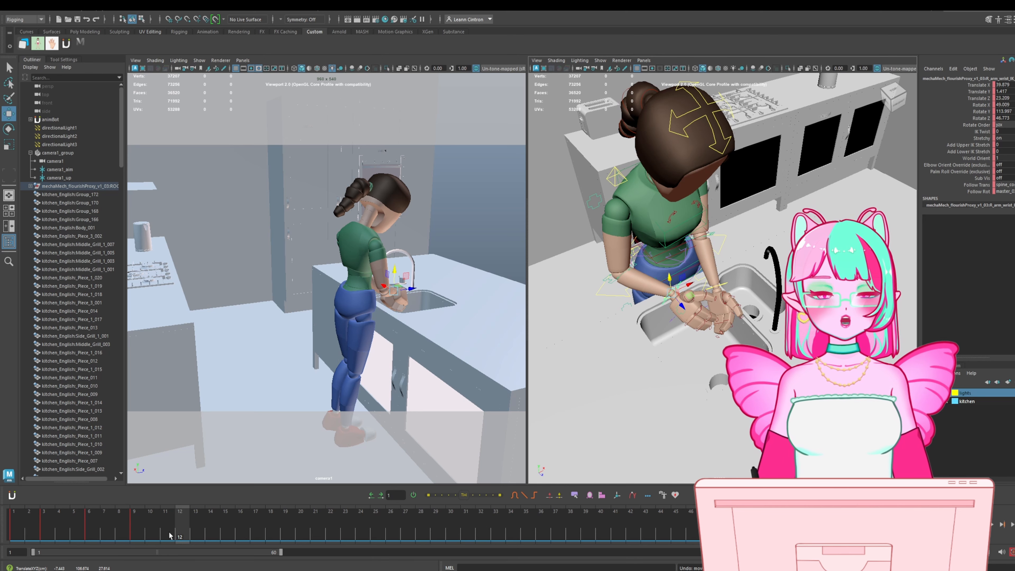
pyautogui.click(179, 534)
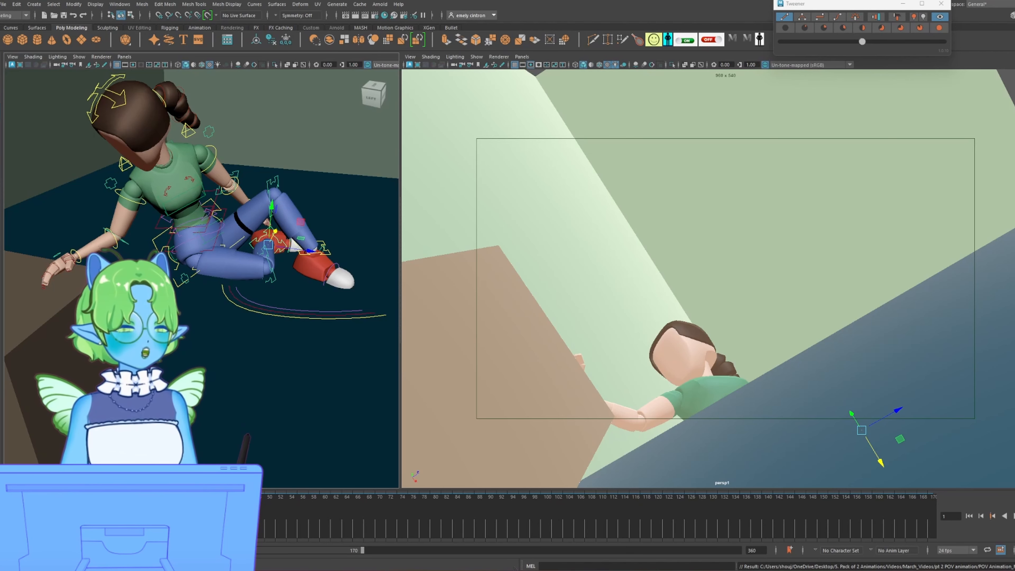
pyautogui.moveTo(239, 529); pyautogui.dragTo(267, 527)
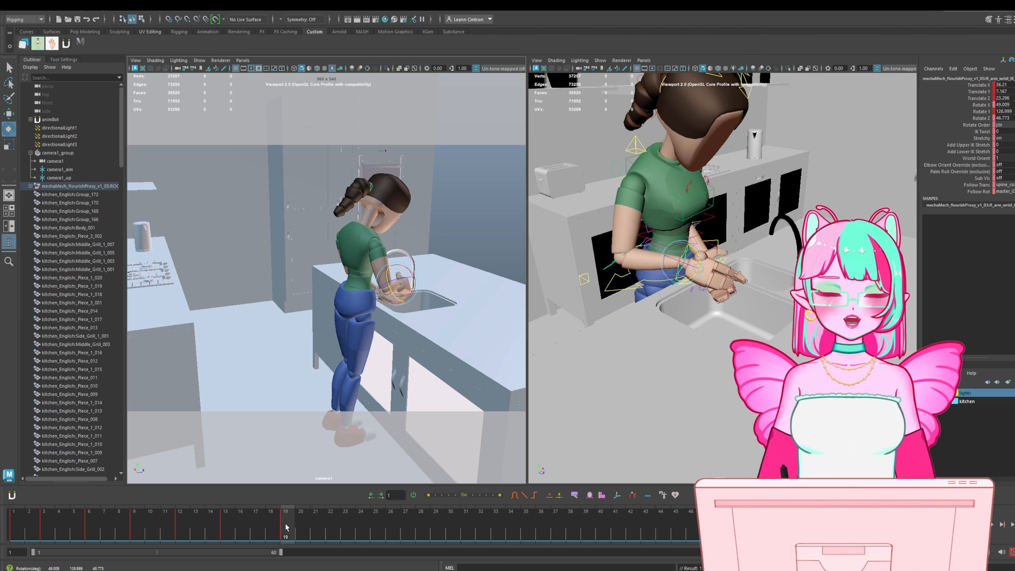
pyautogui.click(78, 20)
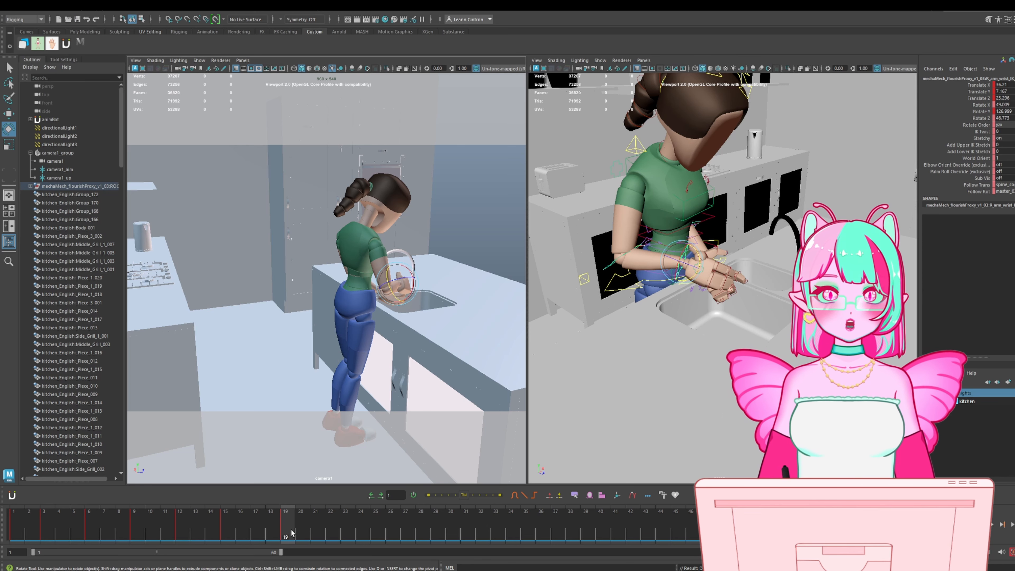
# Play back and scrub the hand-washing animation from frame 1 to check the motion of the right hand.
pyautogui.moveTo(291, 532); pyautogui.dragTo(12, 532)
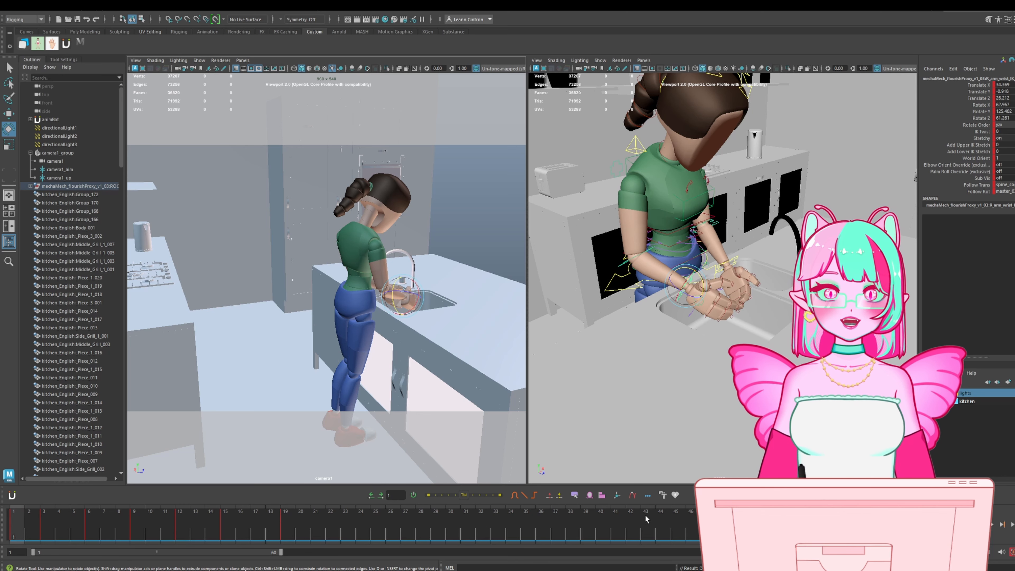
pyautogui.click(992, 525)
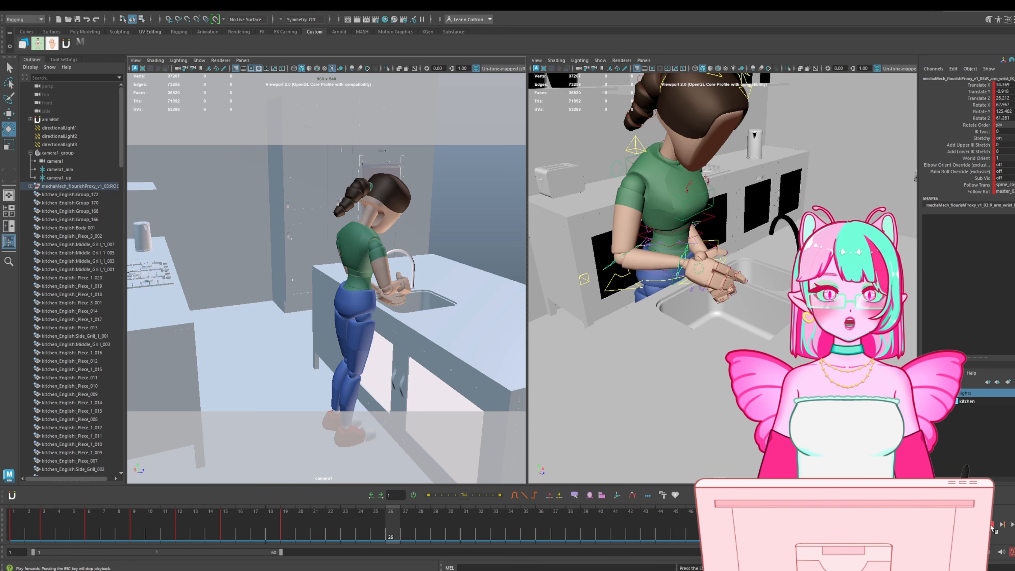
pyautogui.click(991, 527)
pyautogui.moveTo(16, 525); pyautogui.dragTo(313, 542)
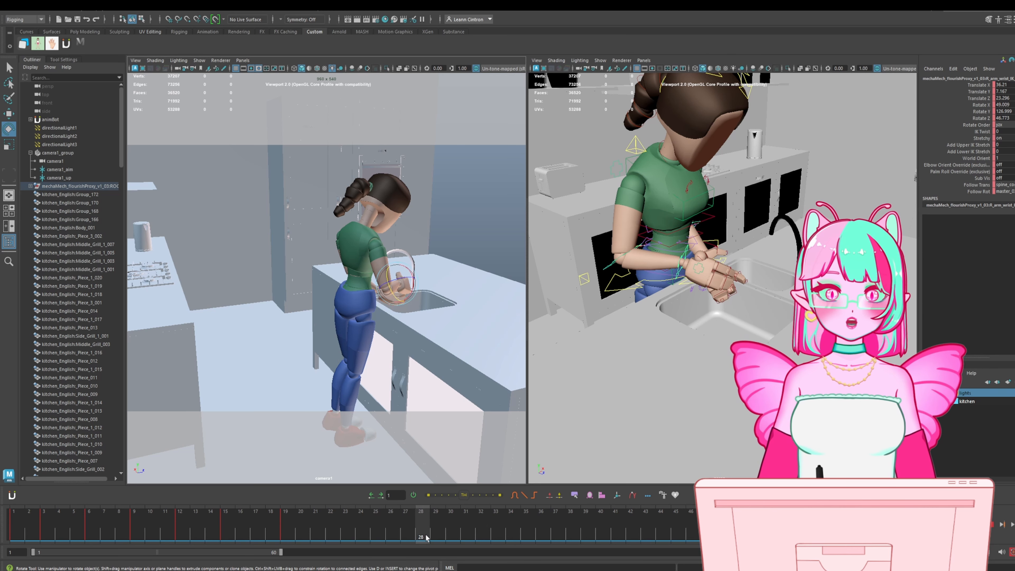
pyautogui.moveTo(426, 537); pyautogui.dragTo(426, 537)
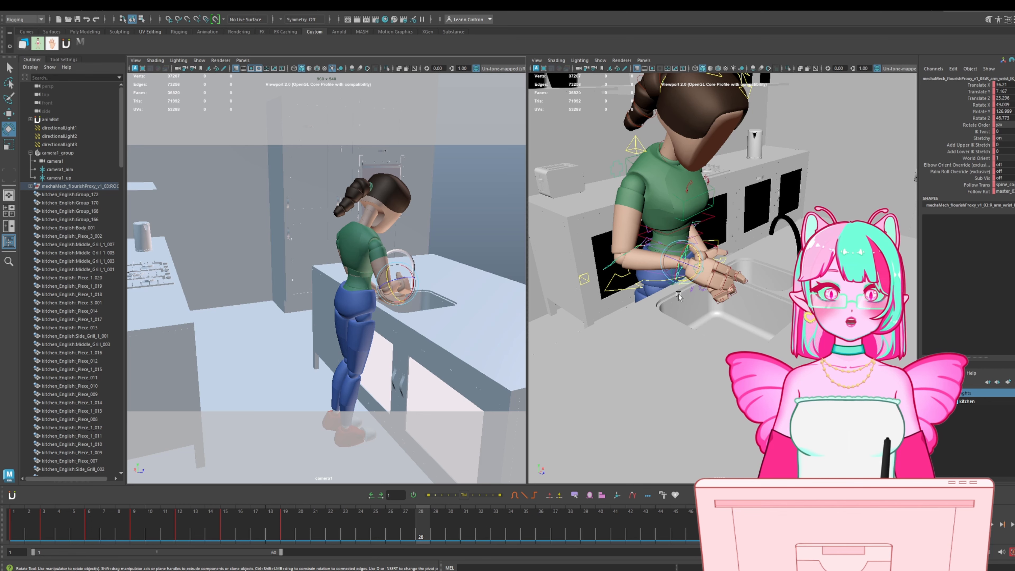
# At frame 24, raise the standing character's right wrist control and rotate it so the right hand turns over the left one.
pyautogui.keyDown('alt'); pyautogui.moveTo(650, 299); pyautogui.dragTo(747, 323); pyautogui.keyUp('alt')
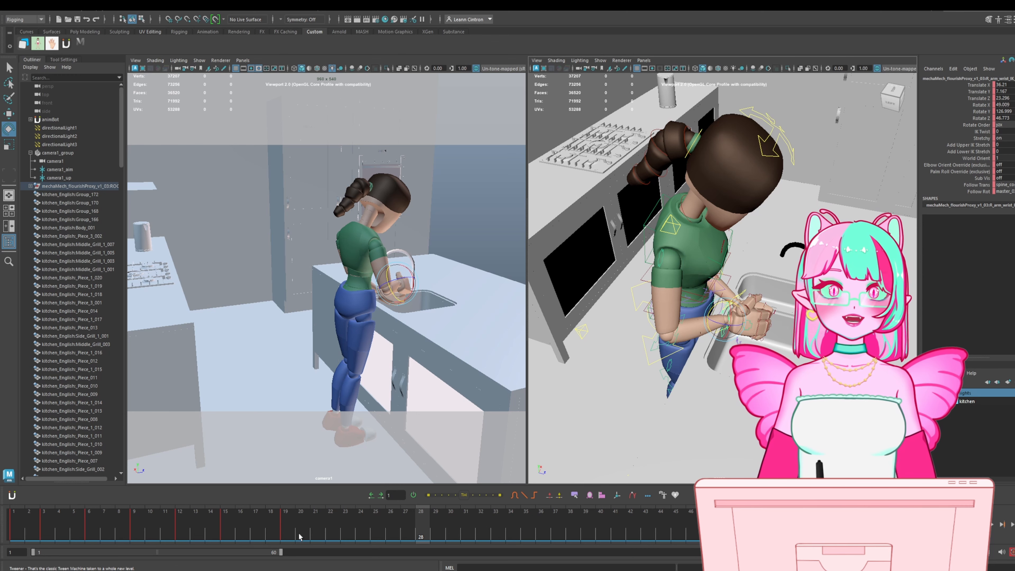
pyautogui.moveTo(287, 529); pyautogui.dragTo(334, 532)
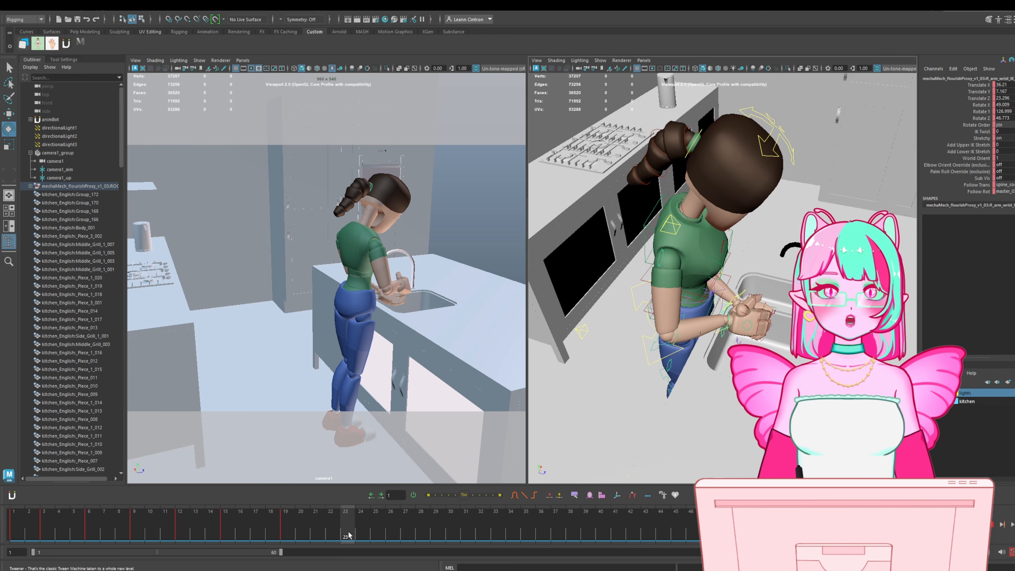
pyautogui.press('e')
pyautogui.press('w')
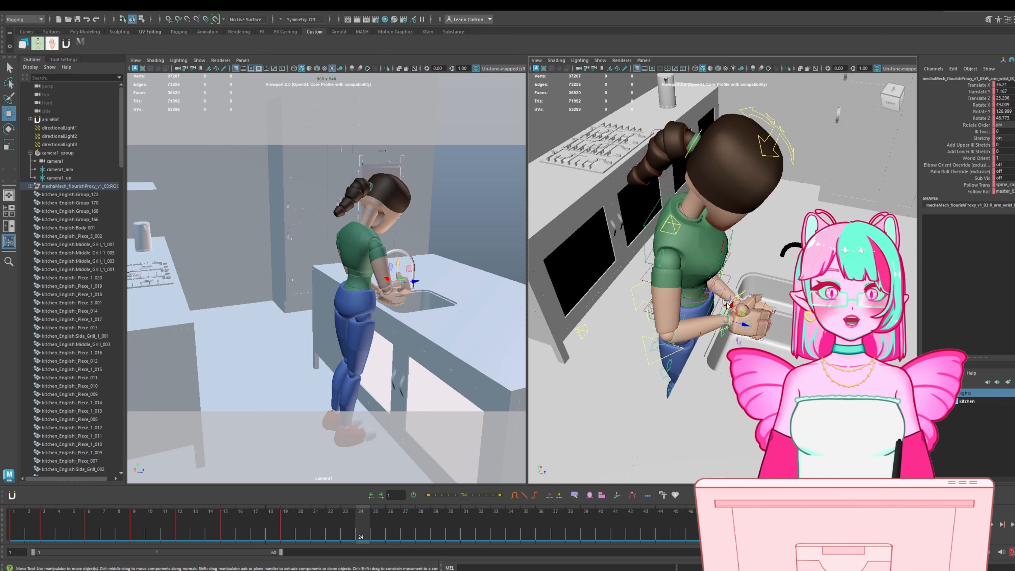
pyautogui.keyDown('alt'); pyautogui.moveTo(727, 330); pyautogui.dragTo(690, 272); pyautogui.keyUp('alt')
pyautogui.press('e')
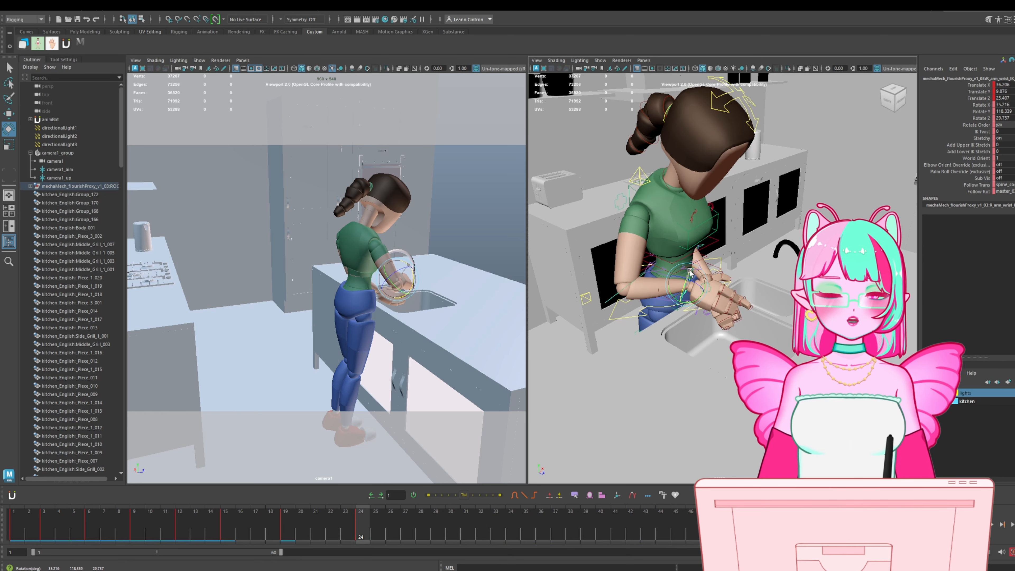
# At frame 37, lower the standing character's right wrist control toward the basin and rotate the hand away from the left palm.
pyautogui.moveTo(301, 534); pyautogui.dragTo(555, 534)
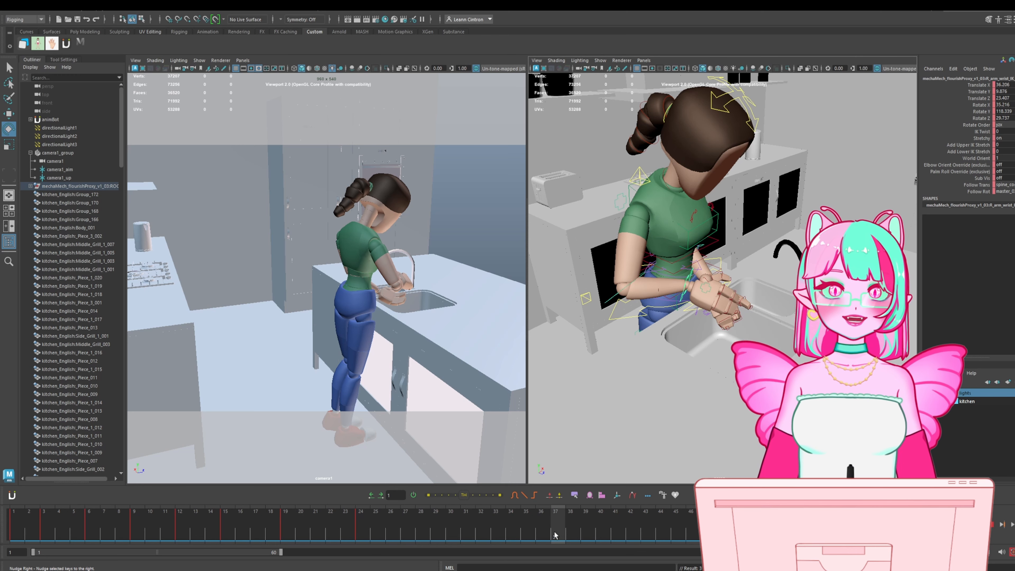
pyautogui.moveTo(684, 266); pyautogui.dragTo(701, 328)
pyautogui.press('e')
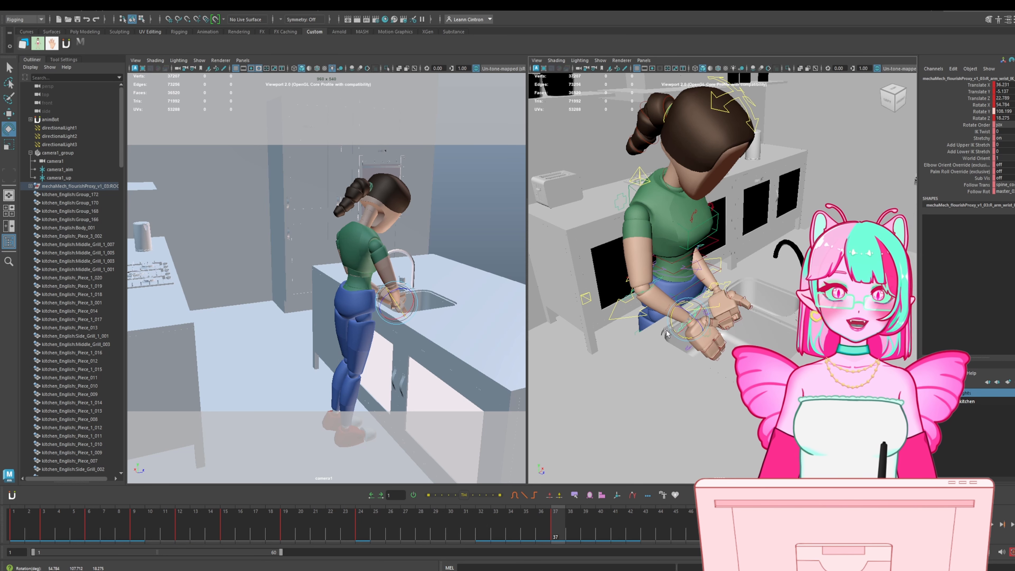
pyautogui.press('w')
pyautogui.moveTo(688, 319)
pyautogui.mouseDown()
pyautogui.moveTo(707, 326)
pyautogui.moveTo(694, 310)
pyautogui.moveTo(702, 326)
pyautogui.moveTo(685, 335)
pyautogui.moveTo(697, 326)
pyautogui.mouseUp()
pyautogui.press('e')
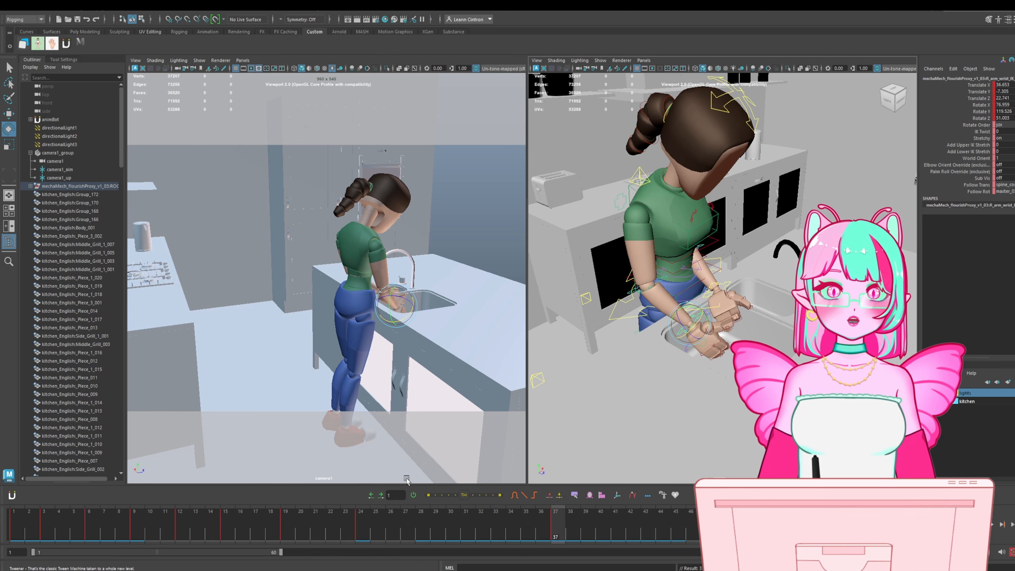
pyautogui.moveTo(556, 532); pyautogui.dragTo(507, 532)
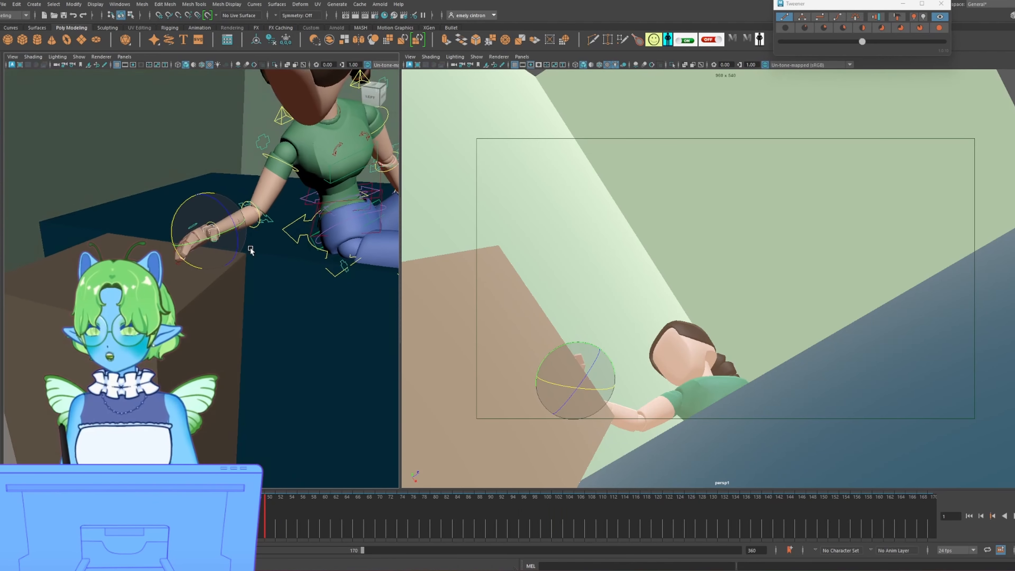
pyautogui.keyDown('alt'); pyautogui.moveTo(251, 250); pyautogui.dragTo(261, 280, button='middle'); pyautogui.keyUp('alt')
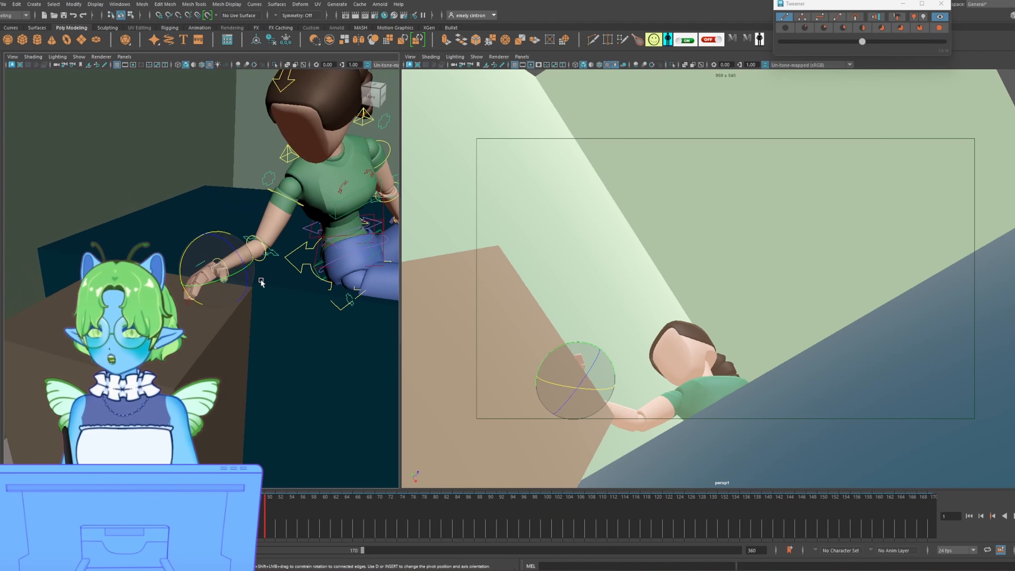
pyautogui.press('q')
pyautogui.keyDown('alt'); pyautogui.moveTo(260, 279); pyautogui.dragTo(262, 184); pyautogui.keyUp('alt')
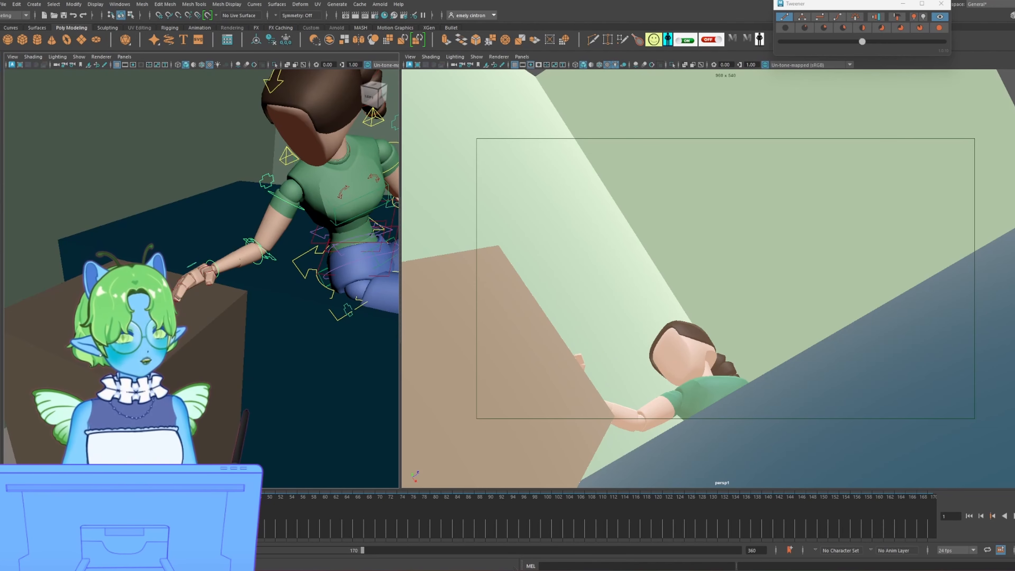
pyautogui.hotkey('ctrl', 'shift', 'a')
pyautogui.press('Return')
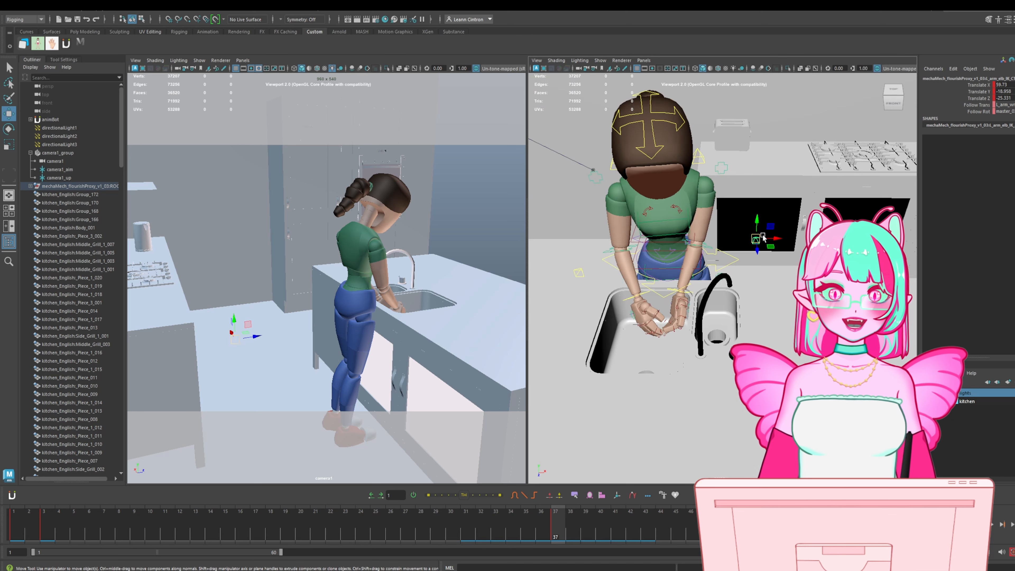
# At frame 37, raise the standing character's left elbow control and bring it closer to the body.
pyautogui.keyDown('alt'); pyautogui.moveTo(748, 284); pyautogui.dragTo(722, 262); pyautogui.keyUp('alt')
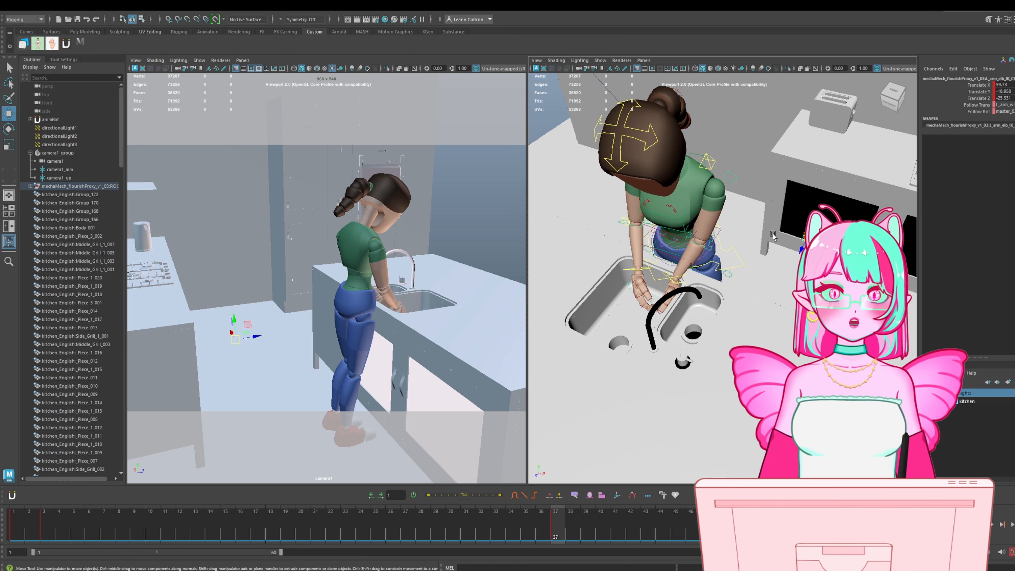
pyautogui.moveTo(809, 260); pyautogui.dragTo(771, 283)
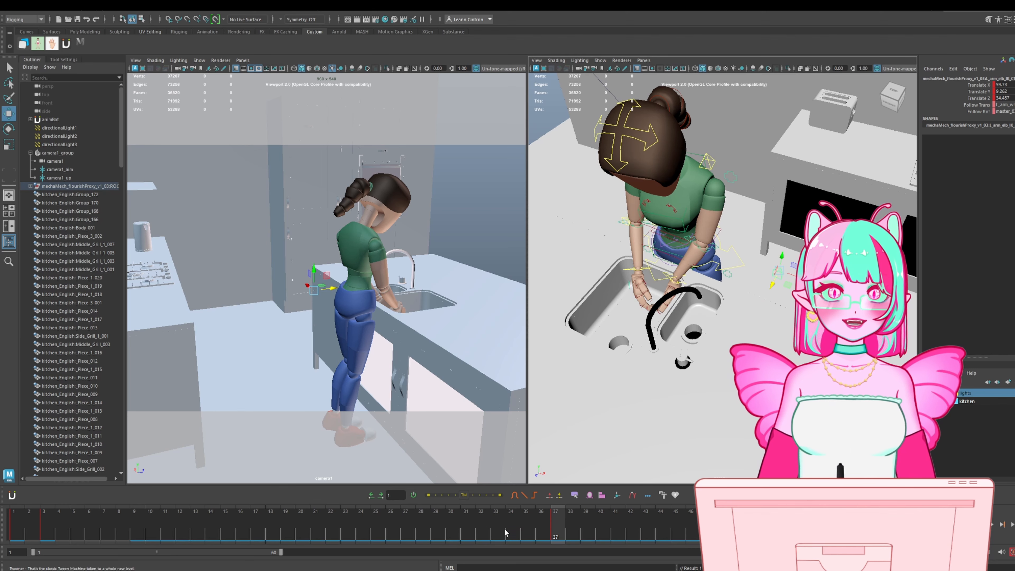
pyautogui.keyDown('alt'); pyautogui.moveTo(743, 290); pyautogui.dragTo(719, 288); pyautogui.keyUp('alt')
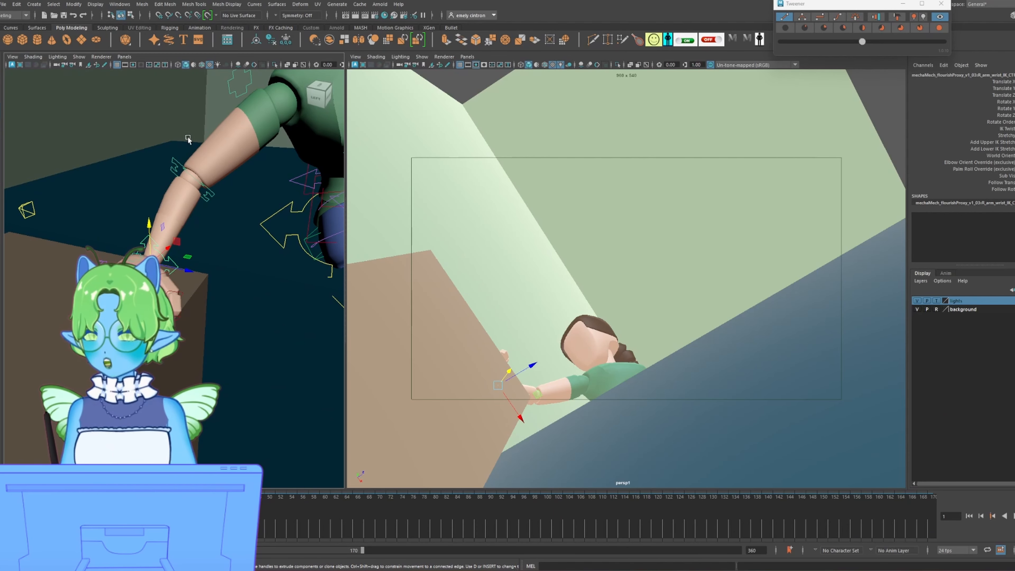
# Select the seated character's right arm settings control, undo the last change and check the arm from the front.
pyautogui.click(234, 90)
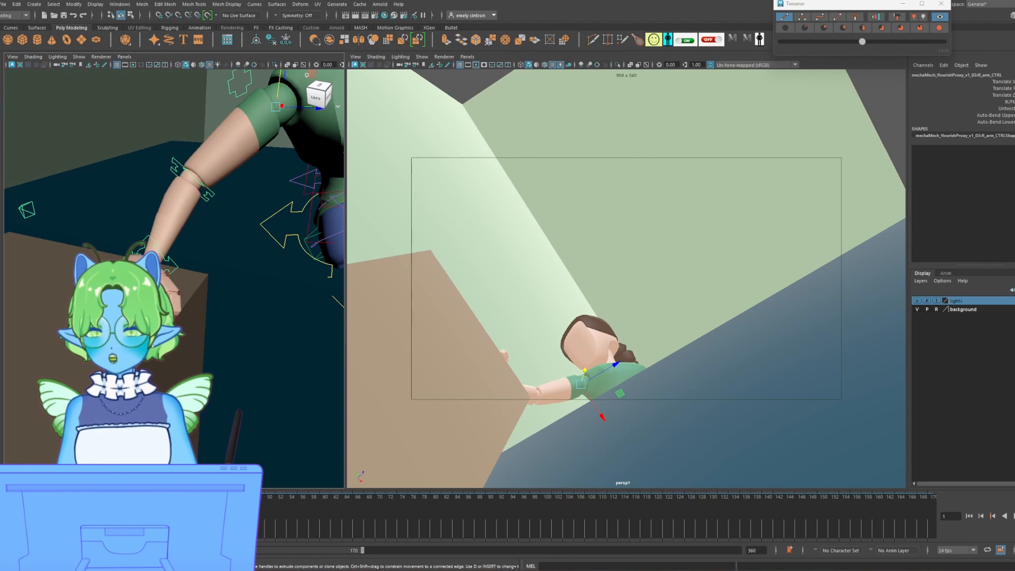
pyautogui.hotkey('ctrl', 'z')
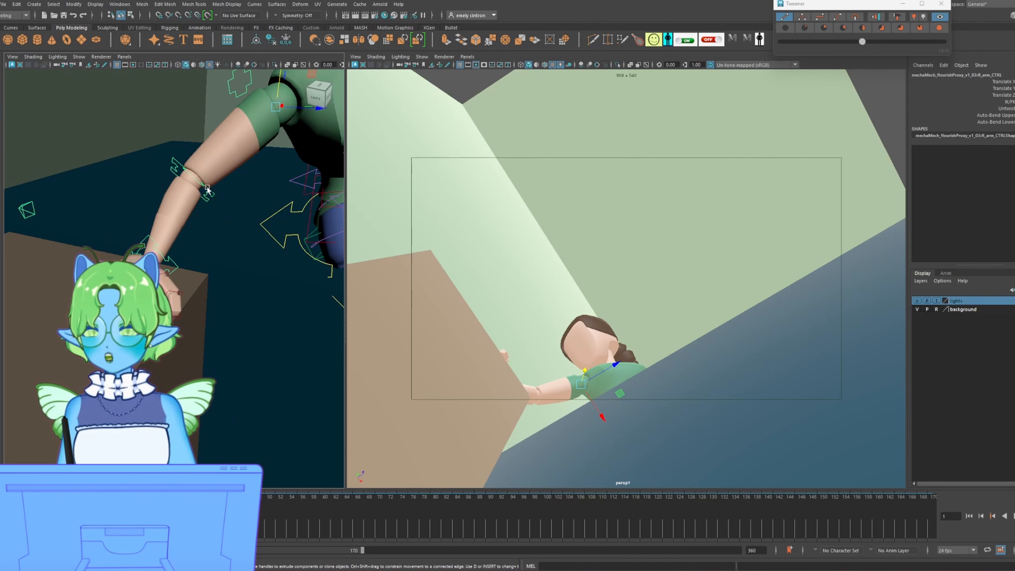
pyautogui.keyDown('alt'); pyautogui.moveTo(206, 186); pyautogui.dragTo(152, 207, button='right'); pyautogui.keyUp('alt')
pyautogui.keyDown('alt'); pyautogui.moveTo(152, 206); pyautogui.dragTo(110, 205); pyautogui.keyUp('alt')
pyautogui.keyDown('alt'); pyautogui.moveTo(148, 248); pyautogui.dragTo(170, 243, button='right'); pyautogui.keyUp('alt')
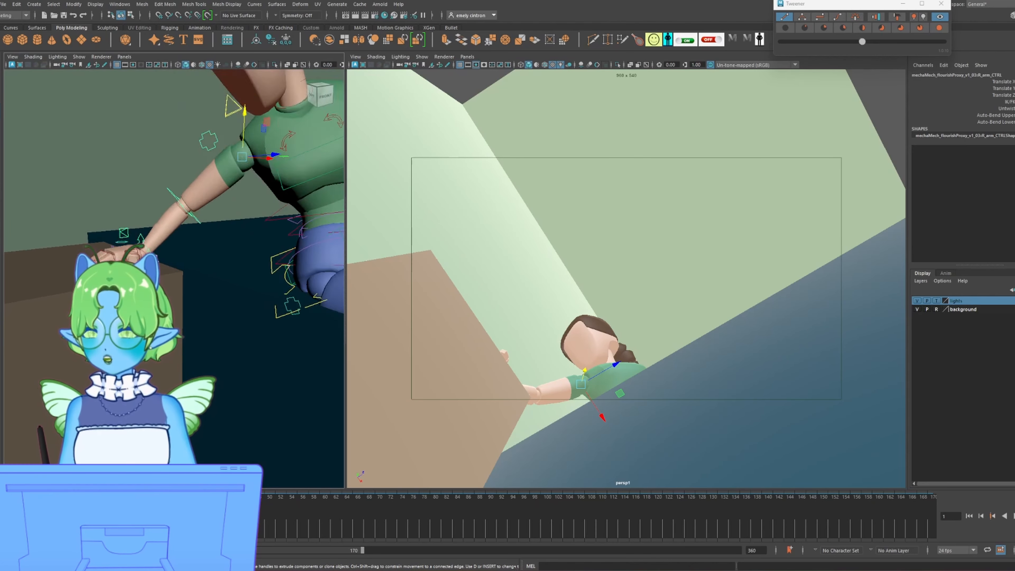
pyautogui.keyDown('alt'); pyautogui.moveTo(170, 244); pyautogui.dragTo(197, 194); pyautogui.keyUp('alt')
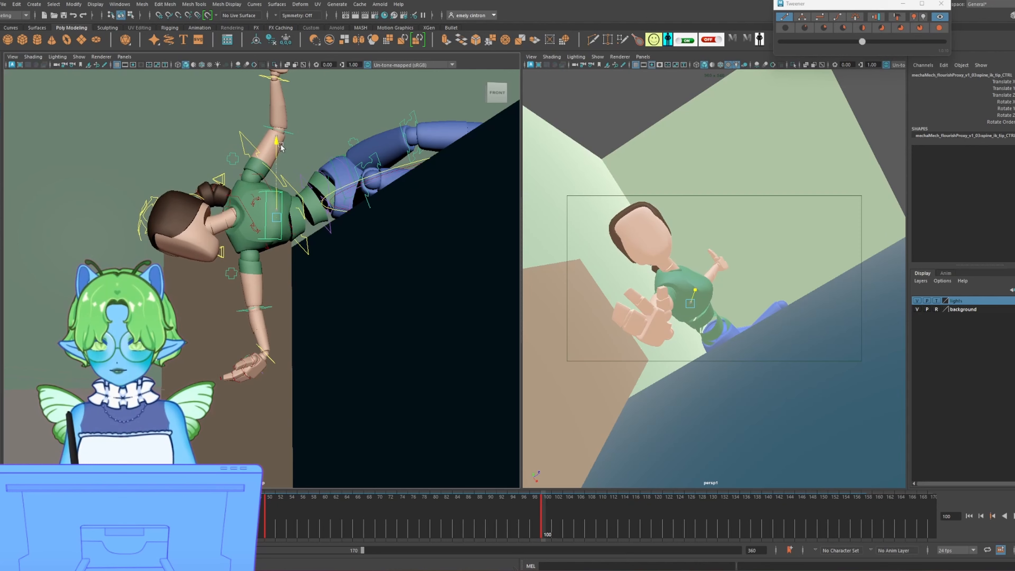
# At frame 100, move the seated character's right wrist control along X, away from the bedside box toward the bed.
pyautogui.press('w')
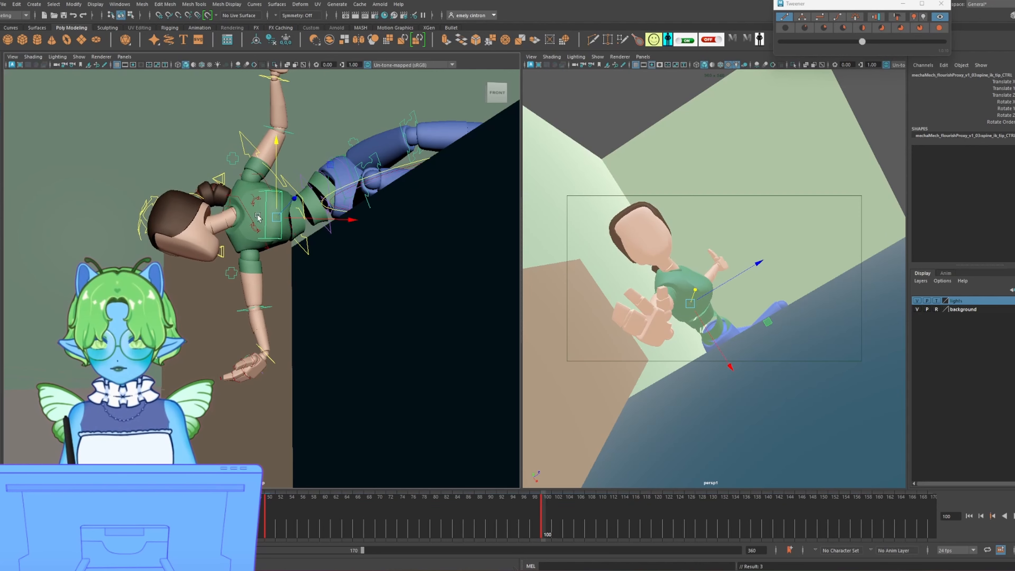
pyautogui.keyDown('alt'); pyautogui.moveTo(281, 148); pyautogui.dragTo(291, 312); pyautogui.keyUp('alt')
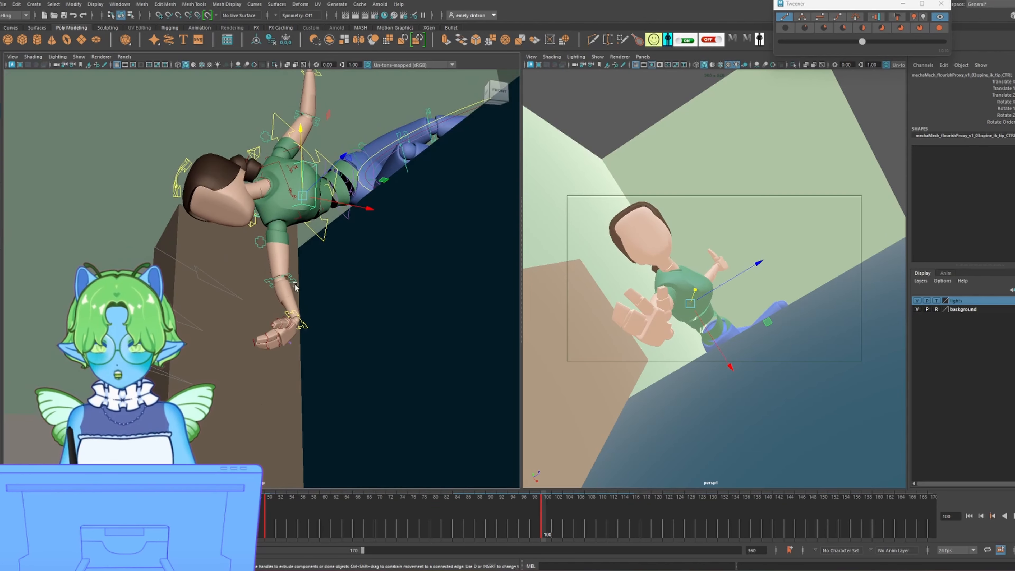
pyautogui.click(292, 314)
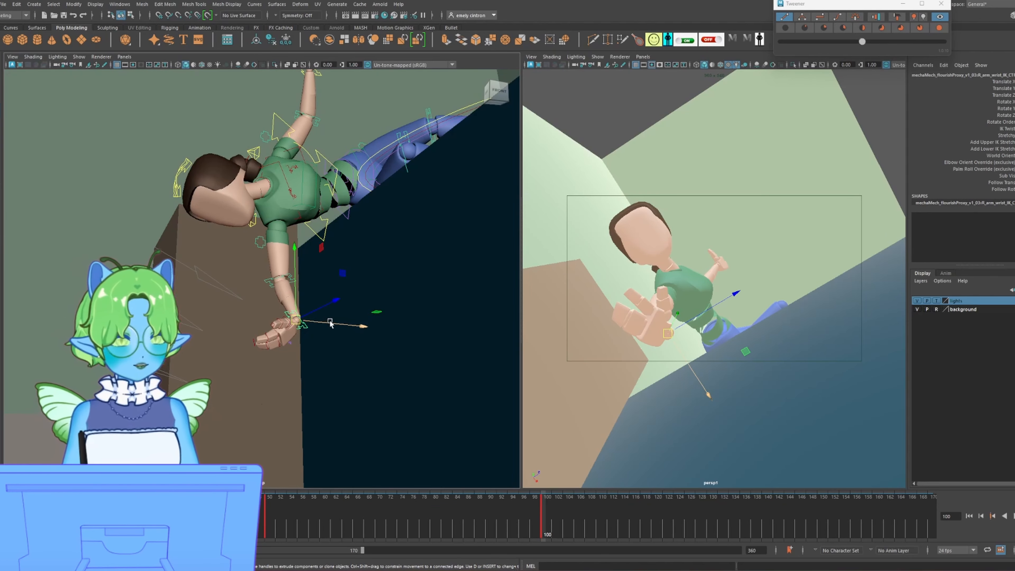
pyautogui.keyDown('alt'); pyautogui.moveTo(330, 320); pyautogui.dragTo(347, 344); pyautogui.keyUp('alt')
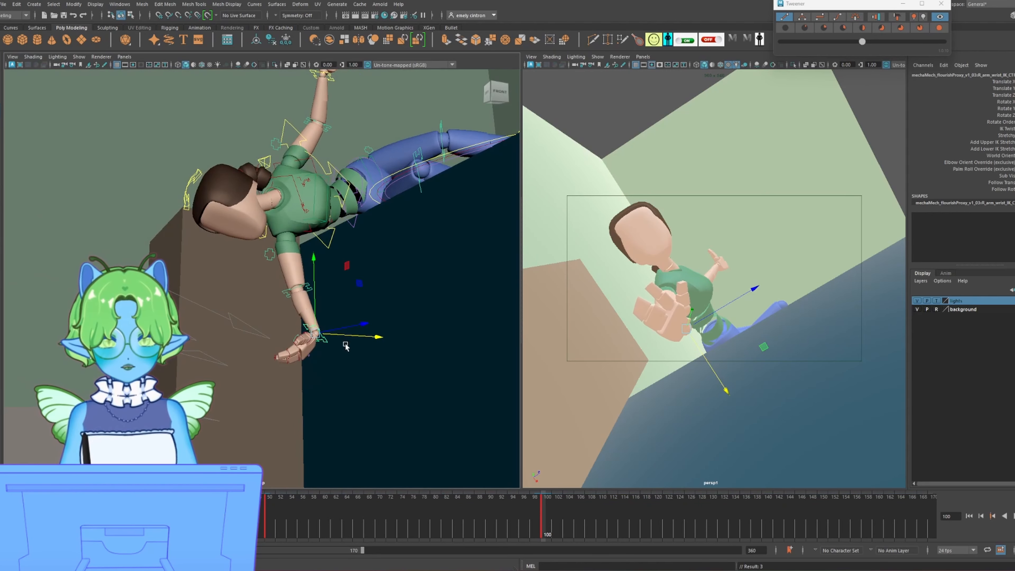
pyautogui.hotkey('shift', 'w')
pyautogui.press('q')
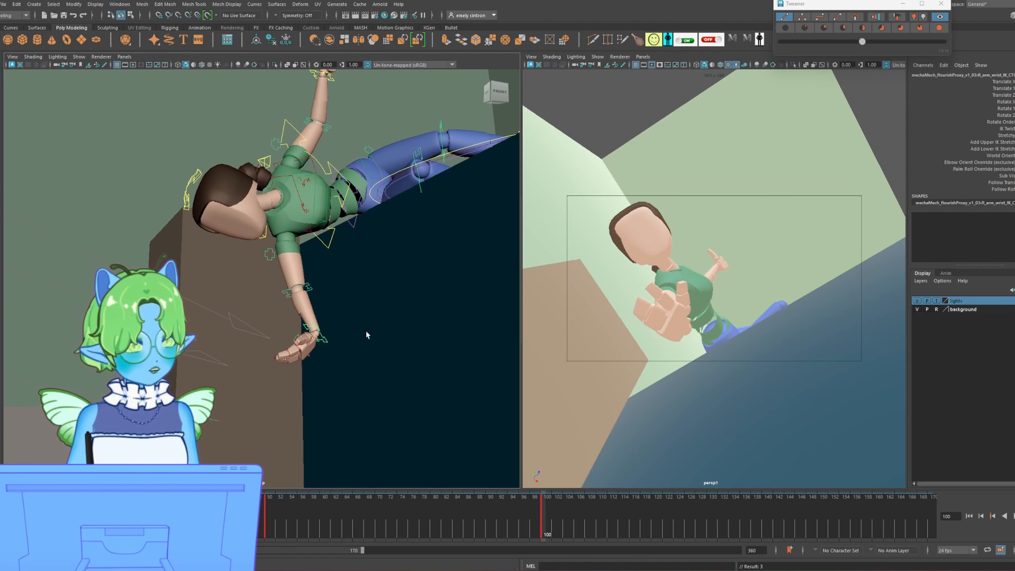
# At frame 100, shift the seated character's upper spine control along Z and lower it slightly to adjust the torso lean.
pyautogui.keyDown('alt'); pyautogui.moveTo(337, 192); pyautogui.dragTo(286, 229); pyautogui.keyUp('alt')
pyautogui.moveTo(536, 524)
pyautogui.mouseDown()
pyautogui.moveTo(297, 525)
pyautogui.moveTo(557, 525)
pyautogui.moveTo(344, 519)
pyautogui.moveTo(545, 507)
pyautogui.mouseUp()
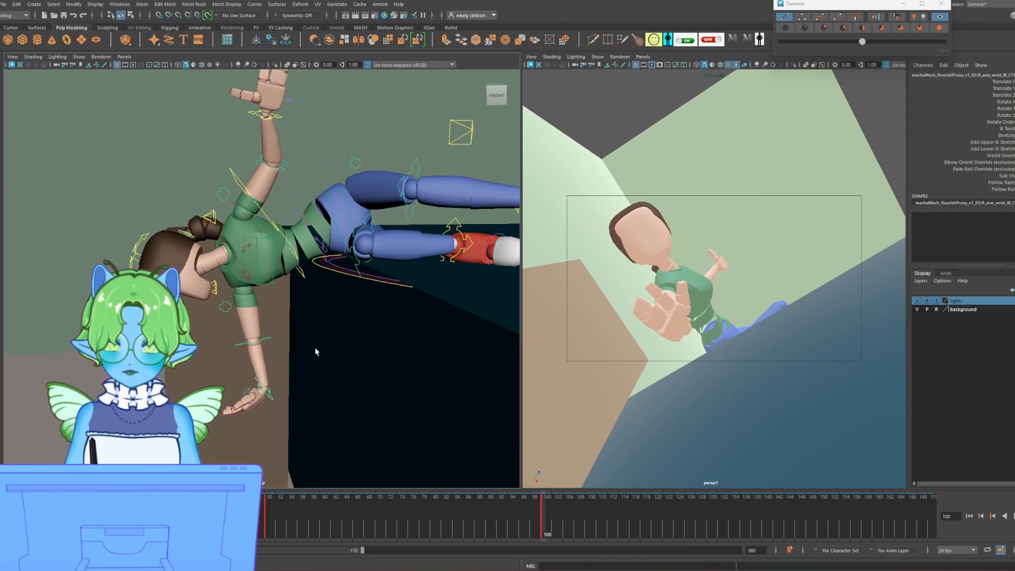
pyautogui.keyDown('alt'); pyautogui.moveTo(281, 236); pyautogui.dragTo(274, 195); pyautogui.keyUp('alt')
pyautogui.click(266, 251)
pyautogui.press('w')
pyautogui.keyDown('alt'); pyautogui.moveTo(279, 243); pyautogui.dragTo(362, 204); pyautogui.keyUp('alt')
pyautogui.press('e')
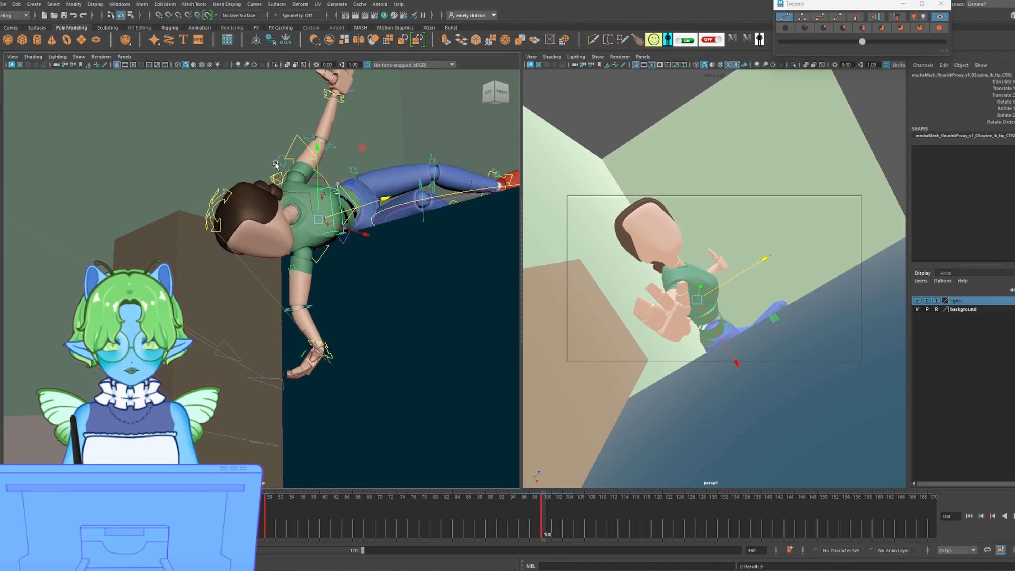
pyautogui.moveTo(319, 154); pyautogui.dragTo(318, 163)
pyautogui.keyDown('alt'); pyautogui.moveTo(335, 210); pyautogui.dragTo(331, 216); pyautogui.keyUp('alt')
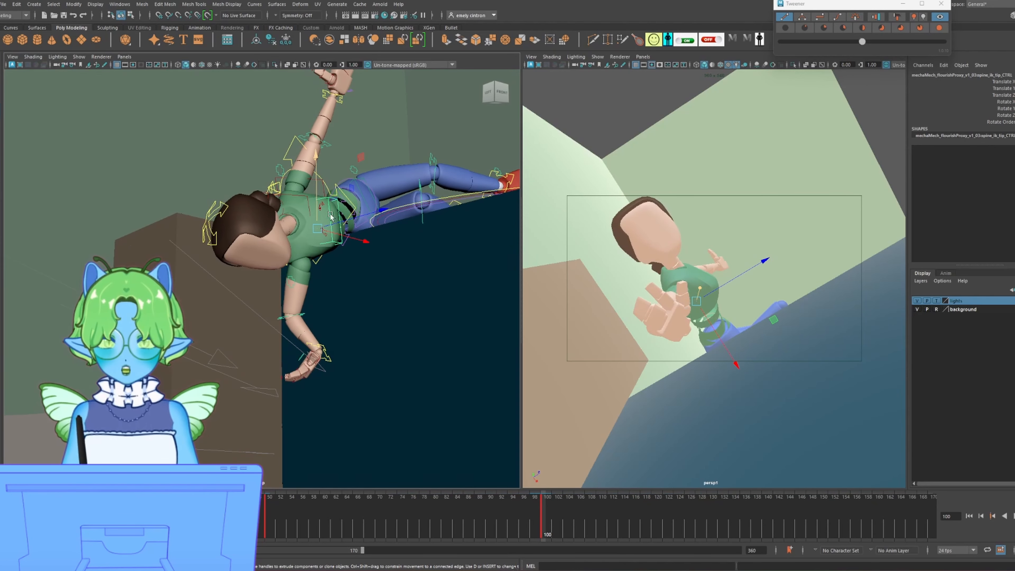
# At frame 100, lower the right wrist control of the character on the bed along Y so the arm hangs straighter.
pyautogui.click(319, 345)
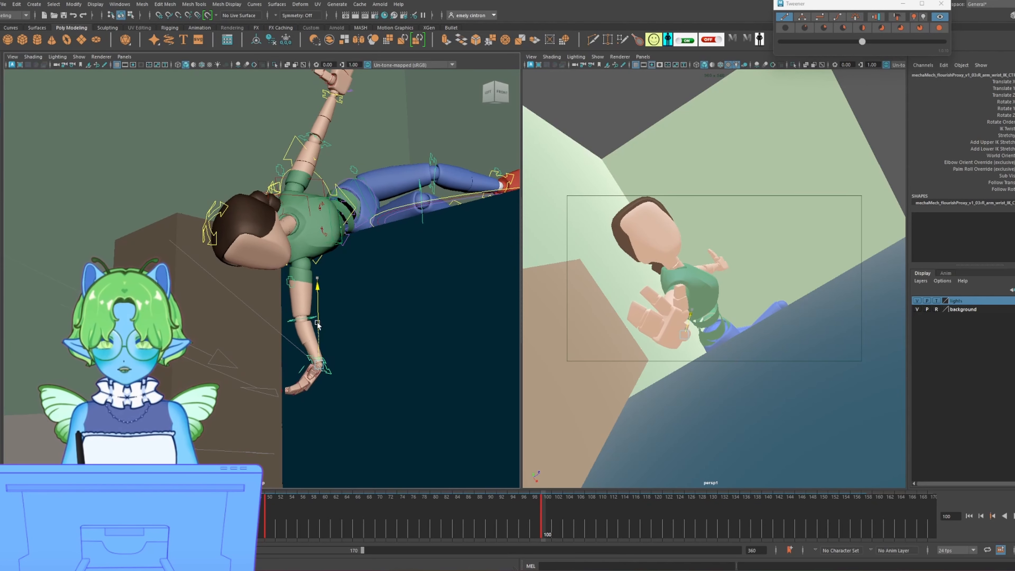
pyautogui.keyDown('alt'); pyautogui.moveTo(314, 326); pyautogui.dragTo(327, 313); pyautogui.keyUp('alt')
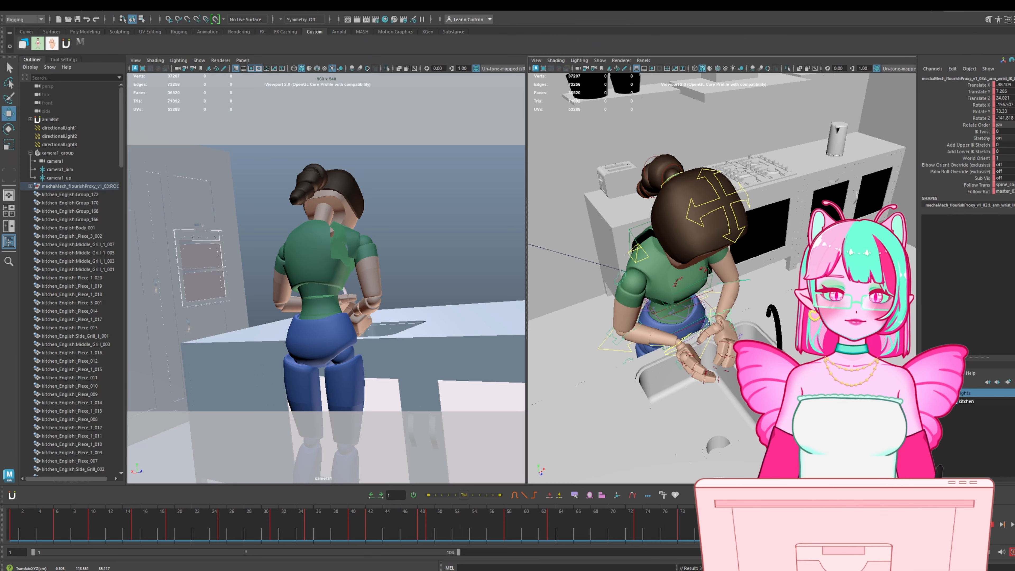
# Play the standing character's hand-washing animation from frame 1 and scrub to frame 48 to review the left wrist motion.
pyautogui.moveTo(625, 535); pyautogui.dragTo(12, 530)
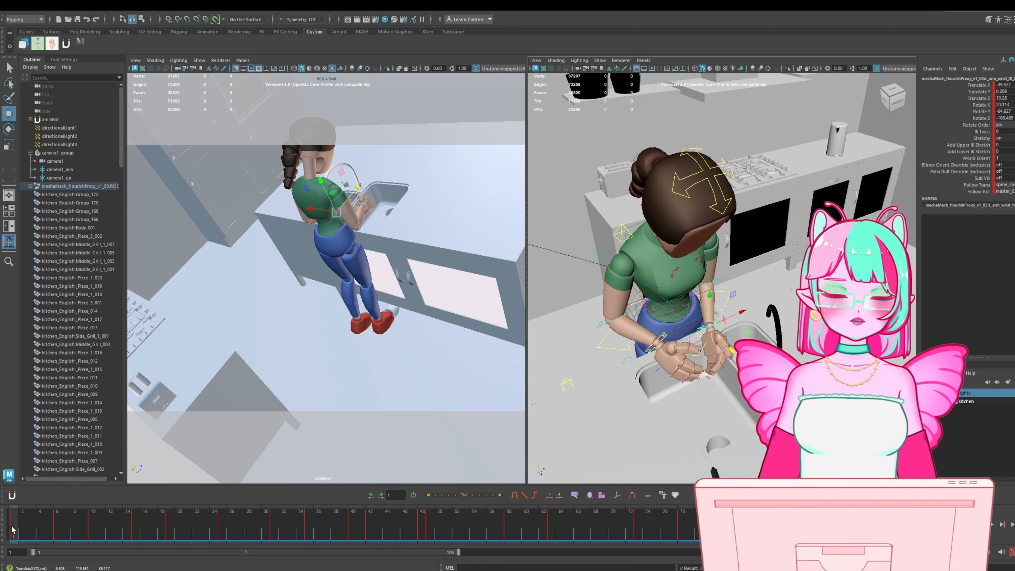
pyautogui.click(994, 527)
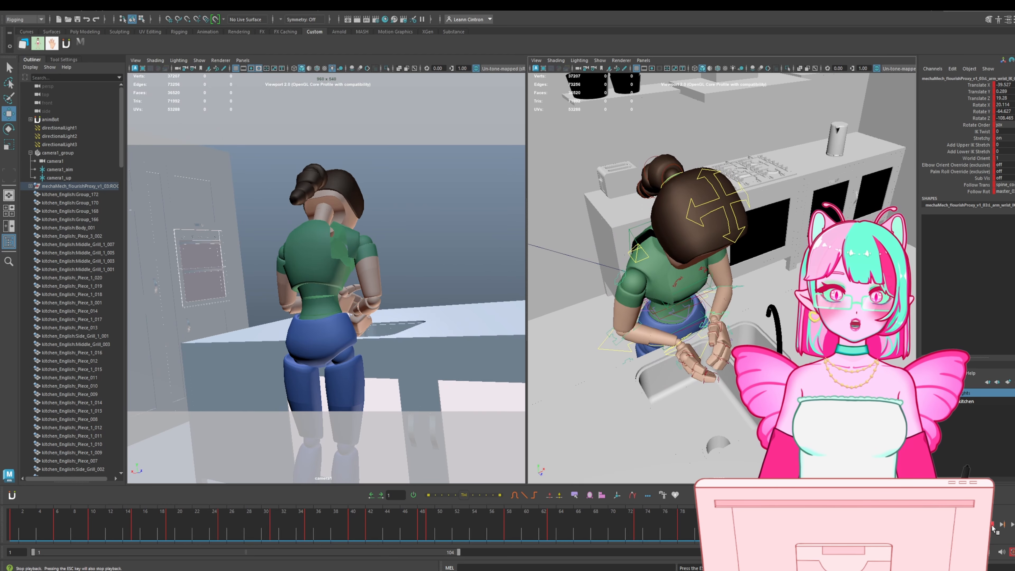
pyautogui.moveTo(15, 532); pyautogui.dragTo(423, 535)
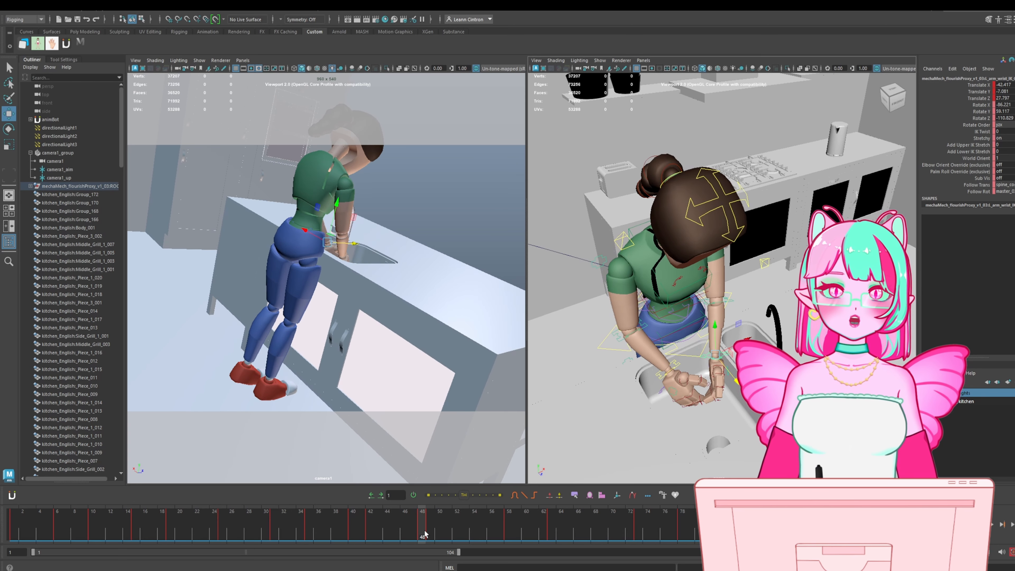
pyautogui.click(696, 210)
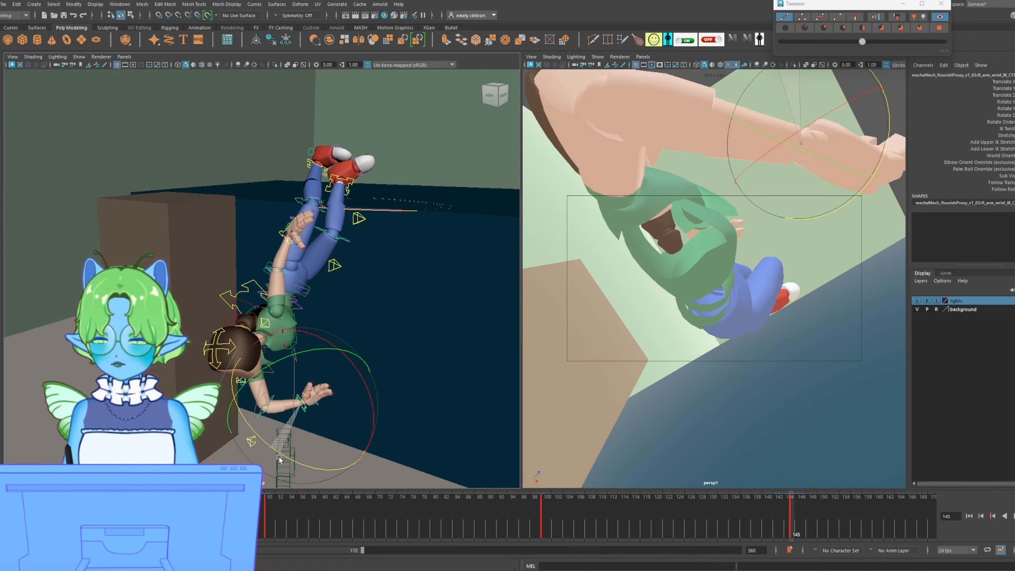
# At frame 145, reposition the falling character's right wrist control, moving it outward along X so the arm reaches away from the torso.
pyautogui.press('w')
pyautogui.keyDown('alt'); pyautogui.moveTo(355, 394); pyautogui.dragTo(235, 342); pyautogui.keyUp('alt')
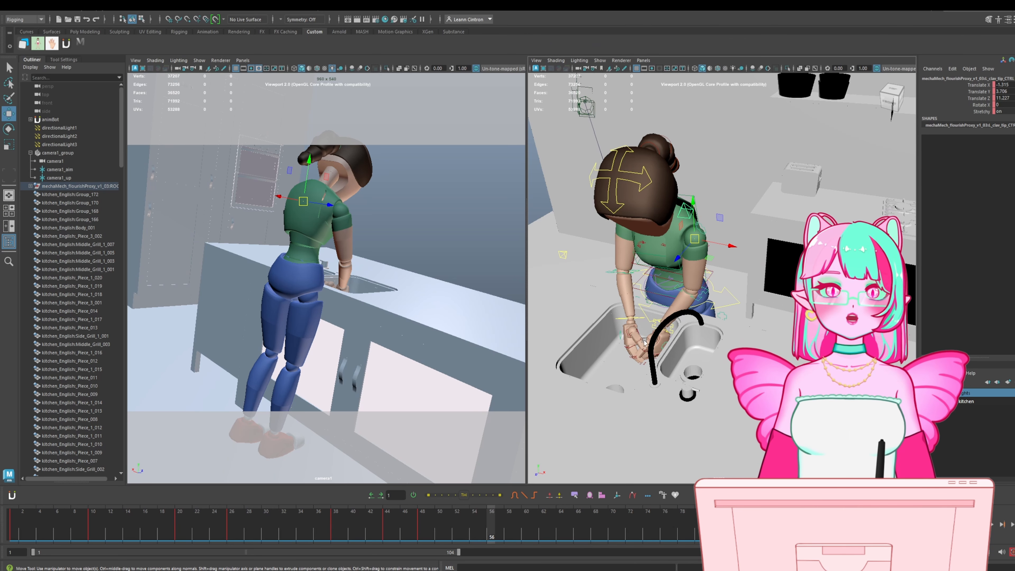
pyautogui.keyDown('alt'); pyautogui.moveTo(644, 340); pyautogui.dragTo(683, 346); pyautogui.keyUp('alt')
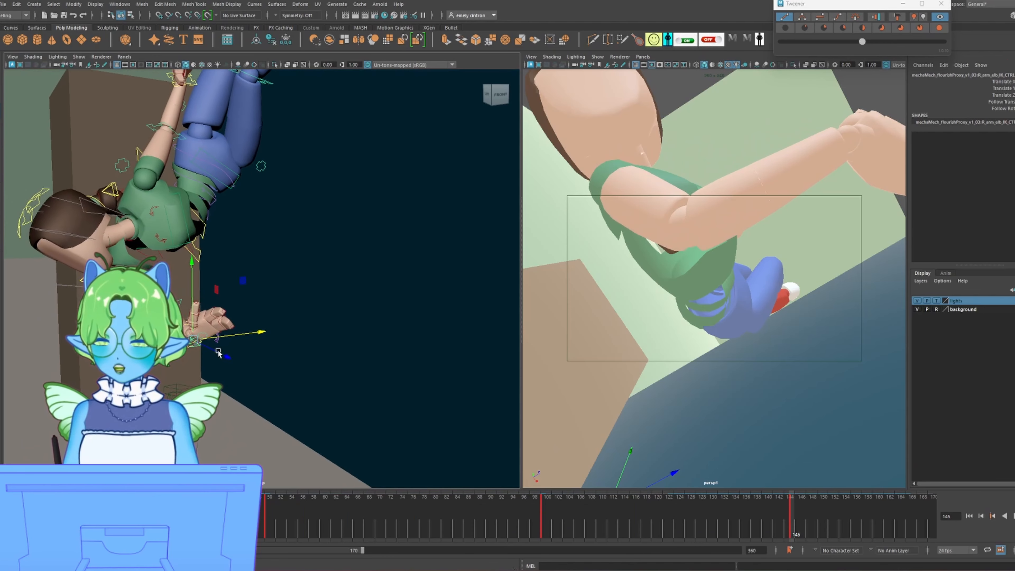
pyautogui.click(202, 308)
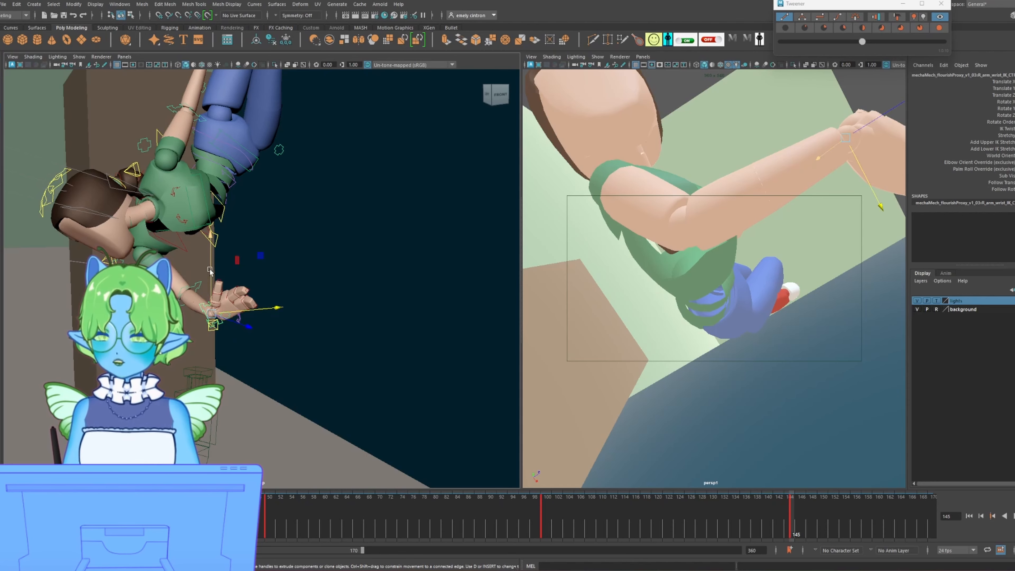
pyautogui.moveTo(209, 271); pyautogui.dragTo(326, 297)
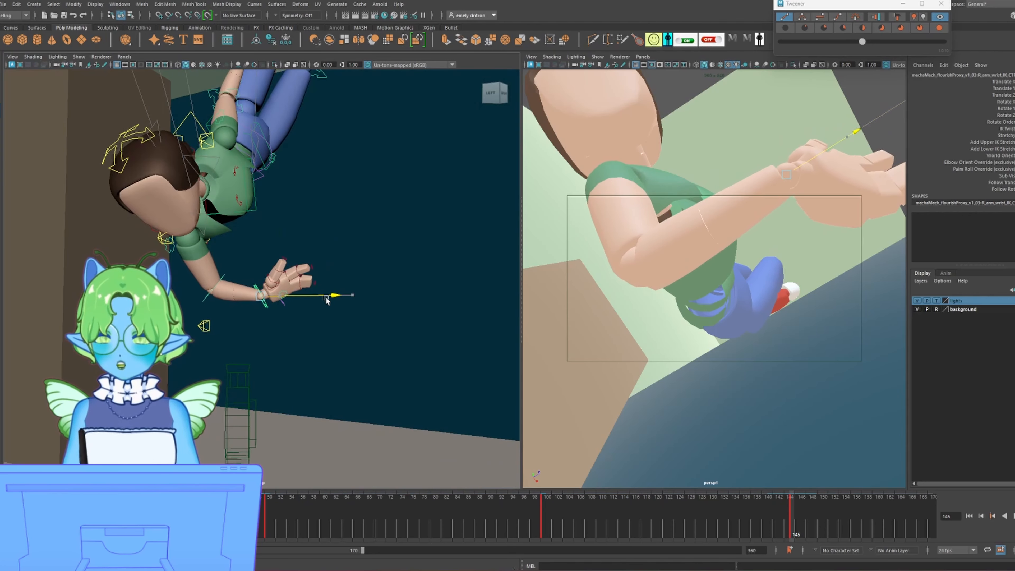
pyautogui.moveTo(262, 239); pyautogui.dragTo(210, 277)
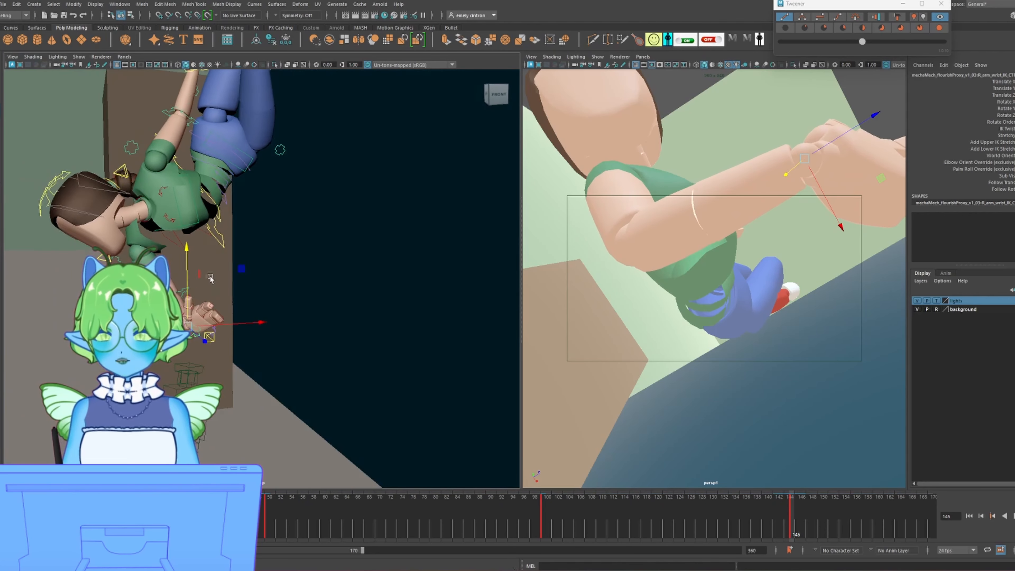
pyautogui.moveTo(224, 322); pyautogui.dragTo(272, 322)
pyautogui.keyDown('alt'); pyautogui.moveTo(245, 195); pyautogui.dragTo(234, 211); pyautogui.keyUp('alt')
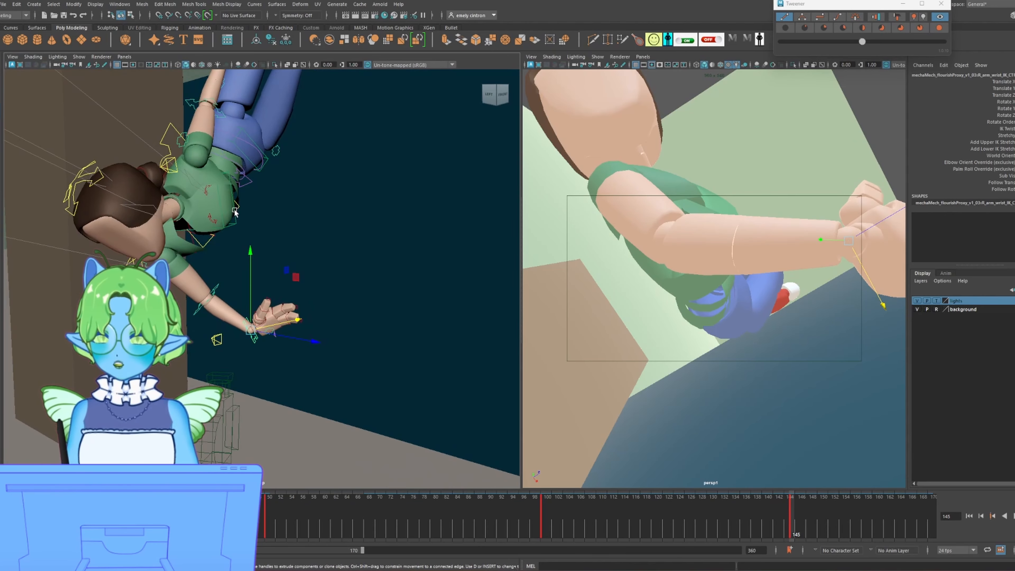
# At frame 145, rotate the falling character's upper spine control to twist the chest and swing the head toward the bed side.
pyautogui.click(234, 209)
pyautogui.press('e')
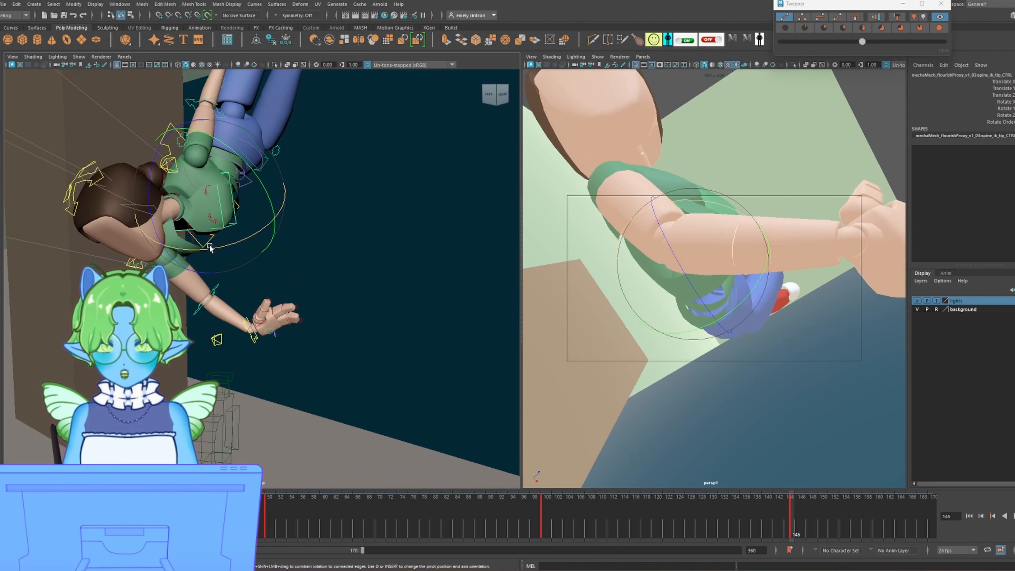
pyautogui.moveTo(211, 248); pyautogui.dragTo(262, 249)
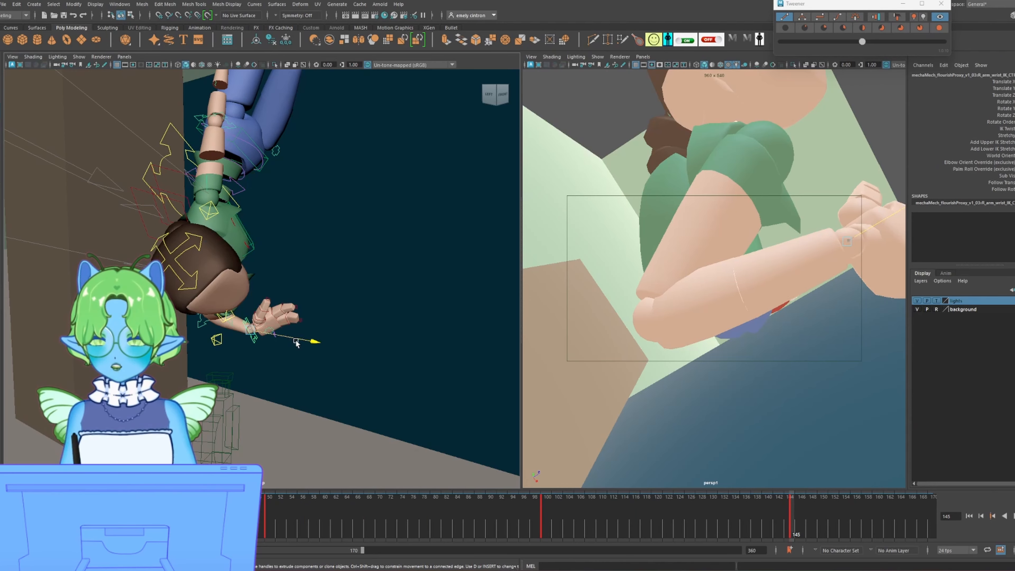
# At frame 145, move the falling character's right wrist control along Z toward the bedside box and reposition the right elbow control.
pyautogui.moveTo(296, 343); pyautogui.dragTo(203, 353)
pyautogui.press('e')
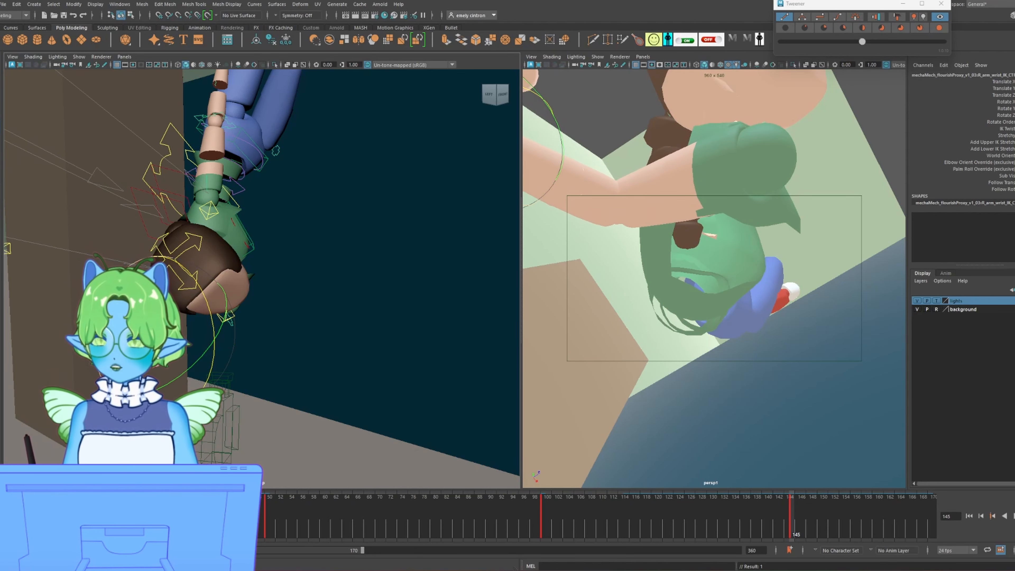
pyautogui.keyDown('alt'); pyautogui.moveTo(154, 370); pyautogui.dragTo(143, 238); pyautogui.keyUp('alt')
pyautogui.click(56, 254)
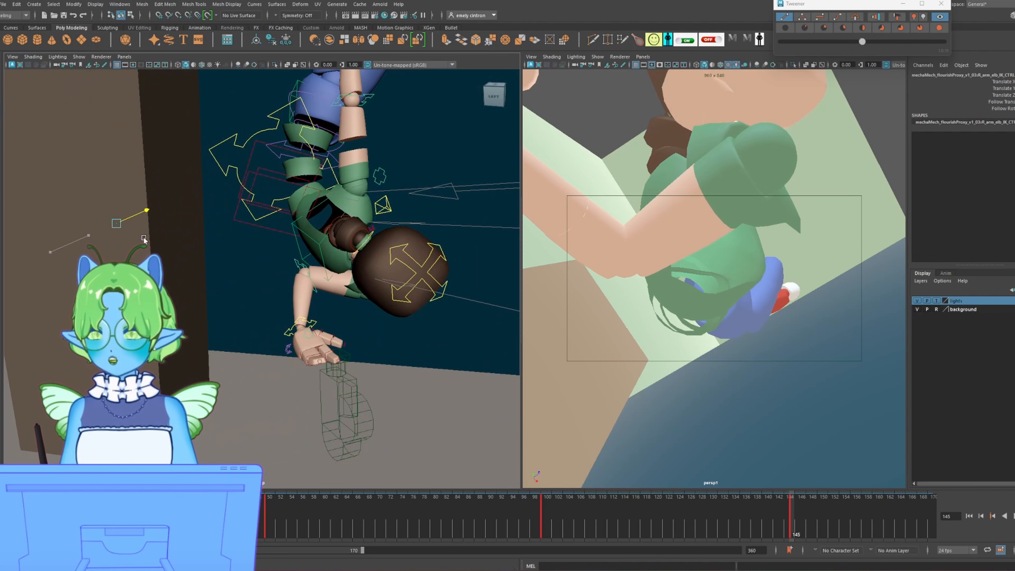
pyautogui.moveTo(111, 177); pyautogui.dragTo(44, 272)
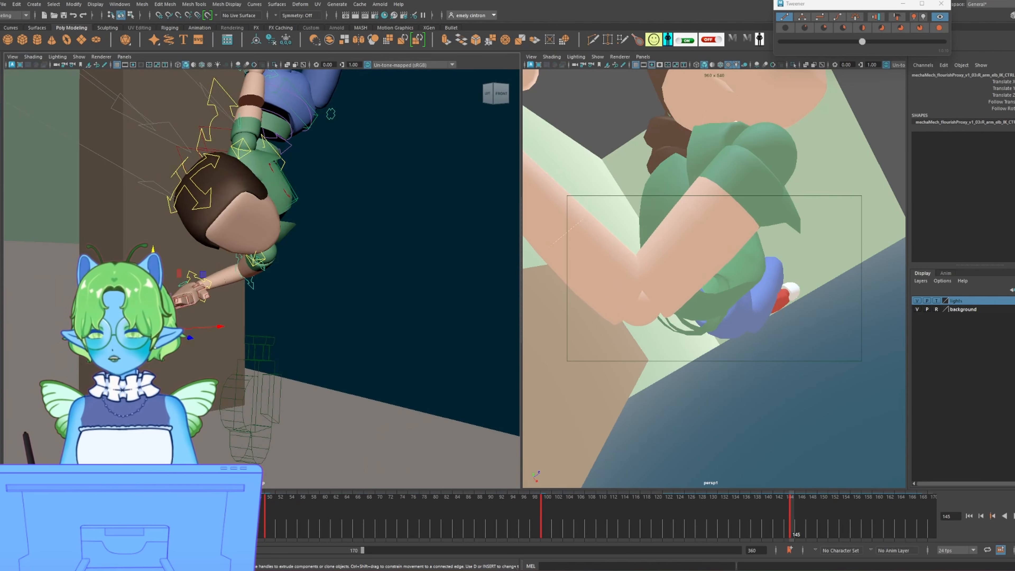
# At frame 145, refine the rotation of the falling character's right wrist control and upper spine control.
pyautogui.click(194, 276)
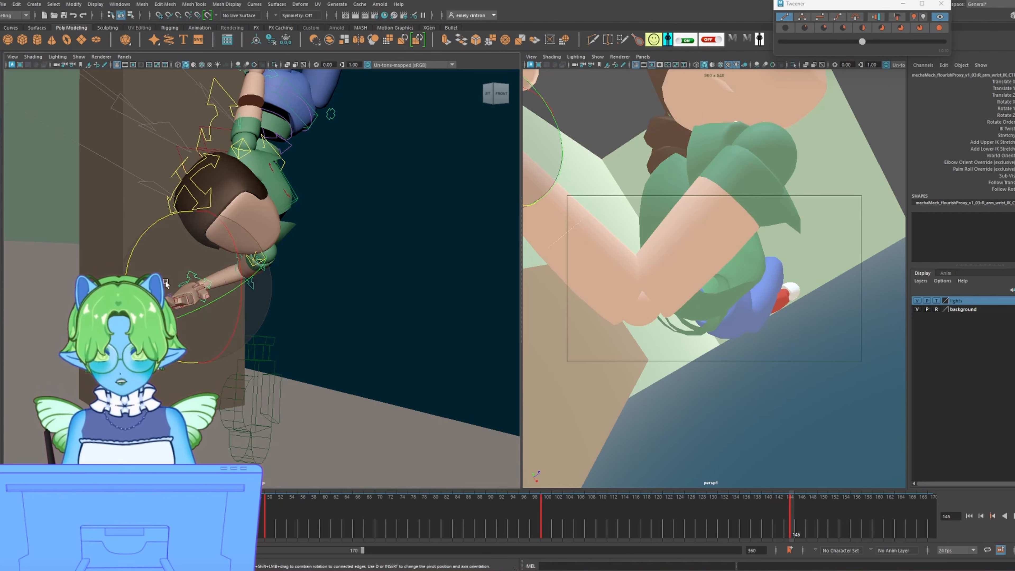
pyautogui.moveTo(196, 234); pyautogui.dragTo(282, 302)
pyautogui.click(236, 263)
pyautogui.press('e')
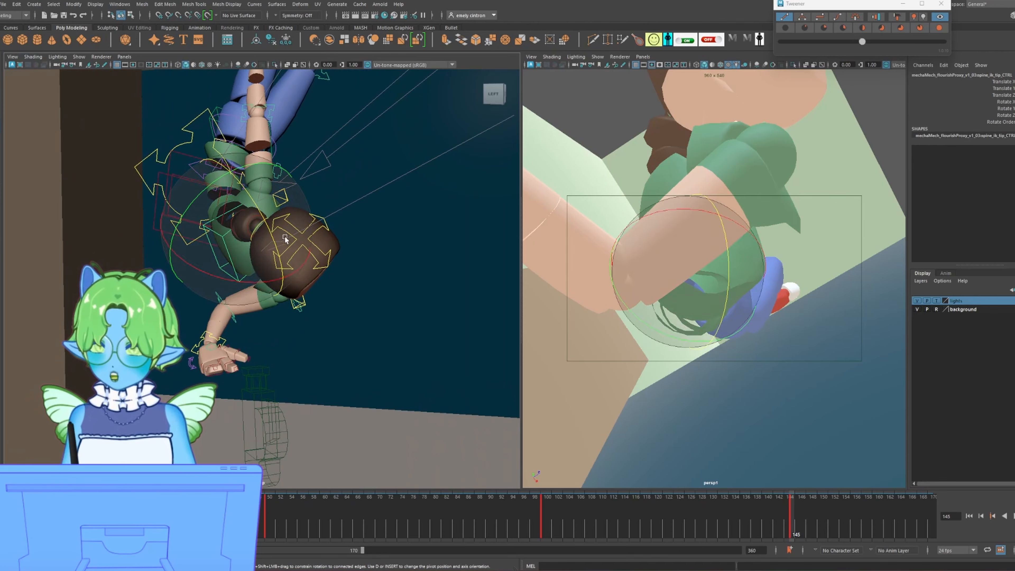
pyautogui.moveTo(229, 276)
pyautogui.mouseDown()
pyautogui.moveTo(209, 283)
pyautogui.moveTo(167, 234)
pyautogui.moveTo(220, 269)
pyautogui.mouseUp()
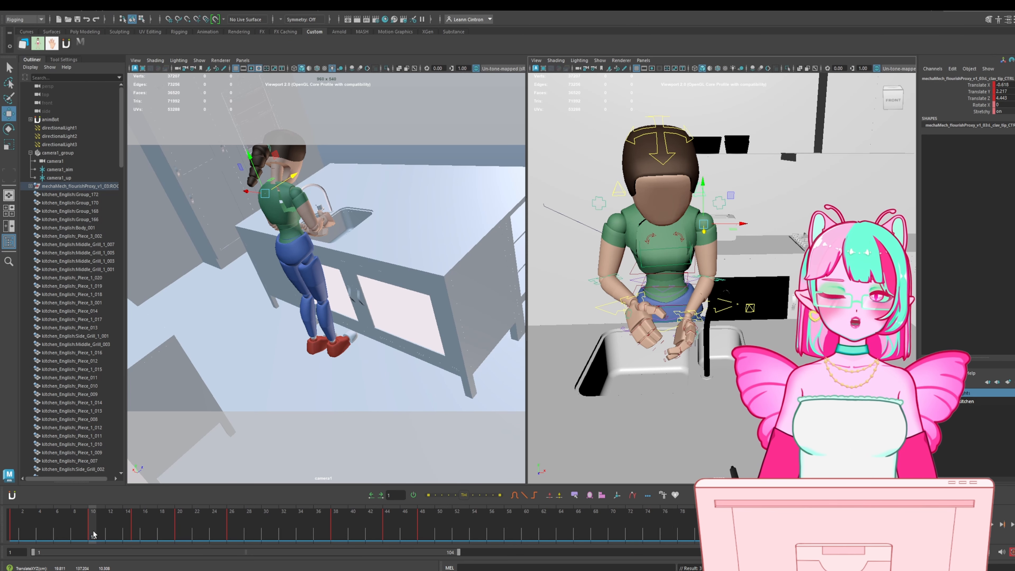
# Scrub through the standing character's clavicle motion and reposition the right clavicle control at frames 50 and 59.
pyautogui.moveTo(93, 534); pyautogui.dragTo(334, 528)
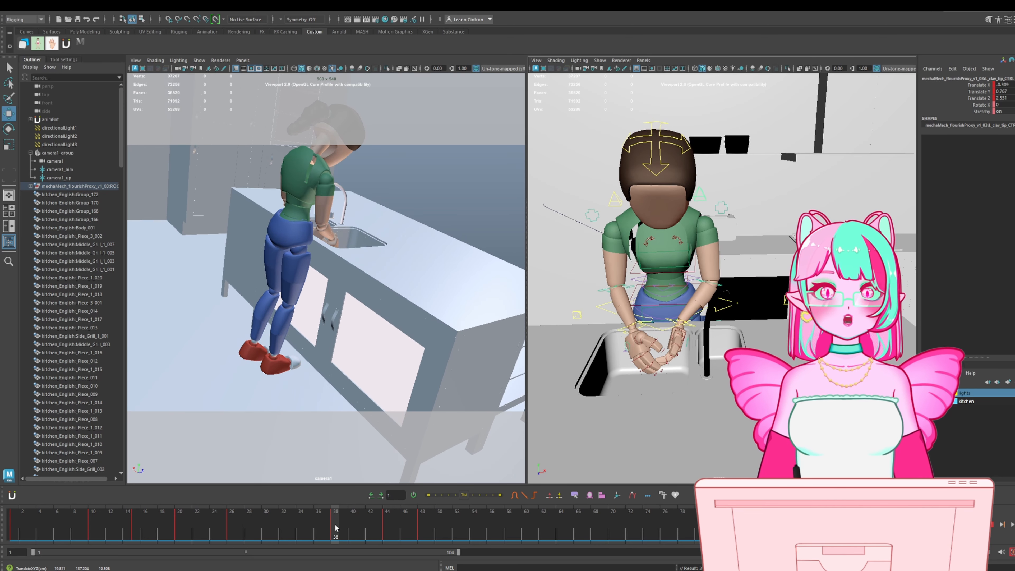
pyautogui.moveTo(235, 533); pyautogui.dragTo(334, 531)
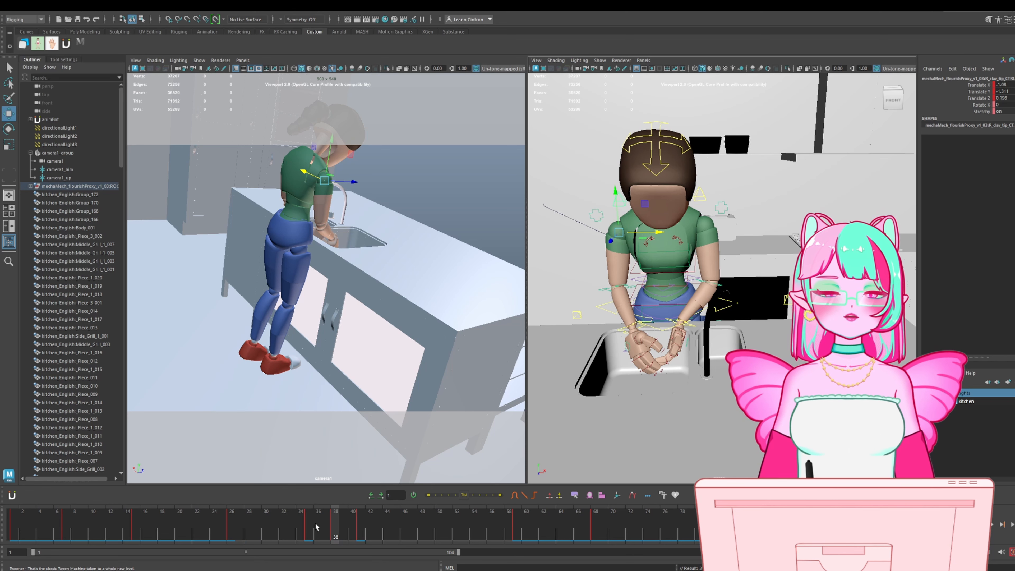
pyautogui.moveTo(348, 532); pyautogui.dragTo(360, 531)
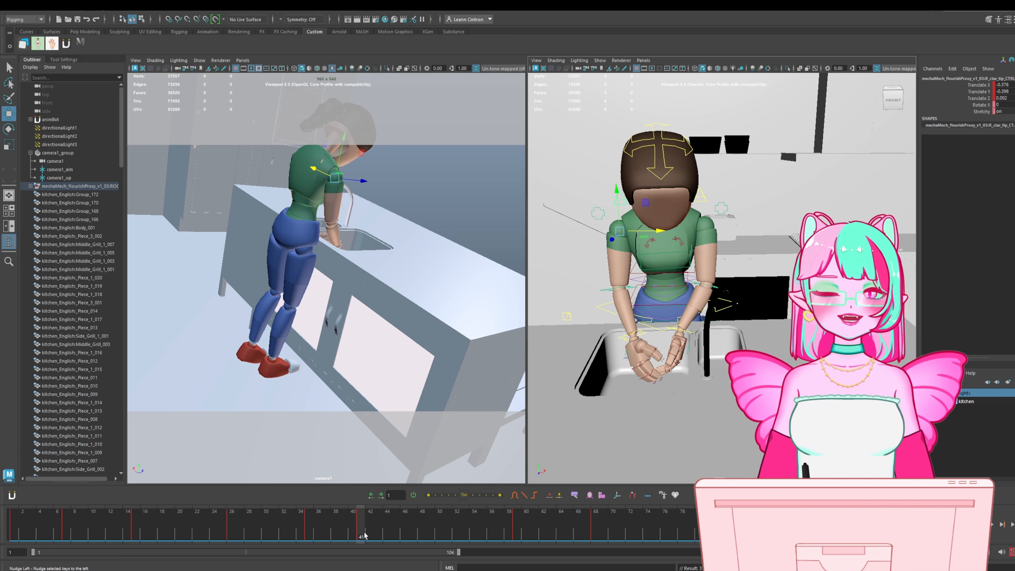
pyautogui.moveTo(363, 530); pyautogui.dragTo(438, 534)
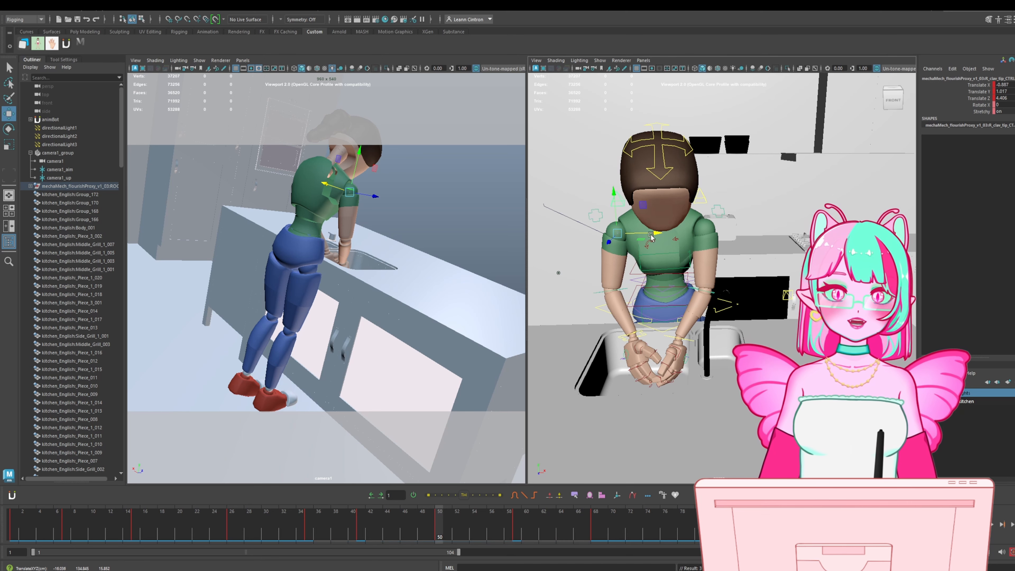
pyautogui.moveTo(450, 522); pyautogui.dragTo(518, 527)
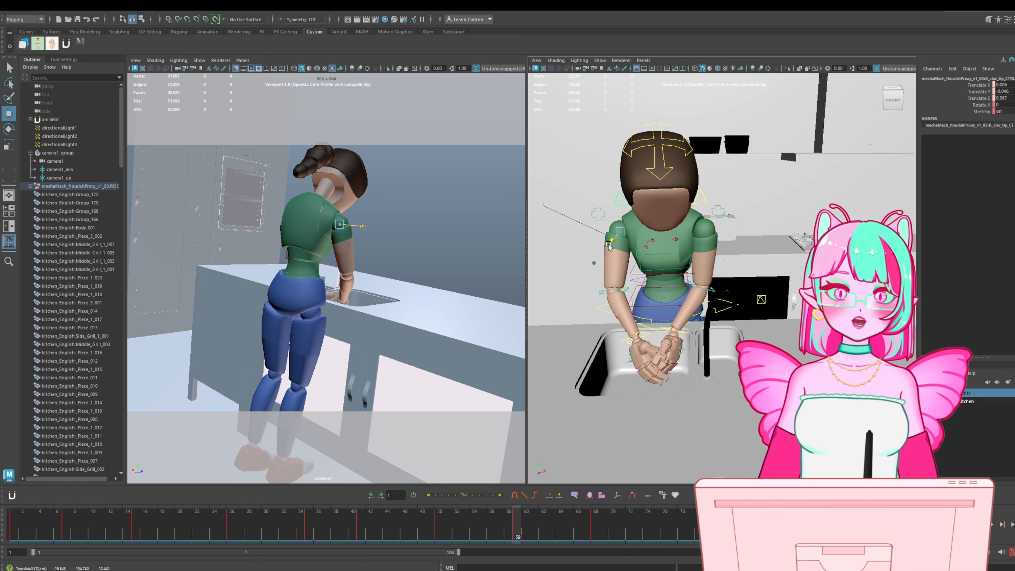
pyautogui.moveTo(529, 540); pyautogui.dragTo(596, 532)
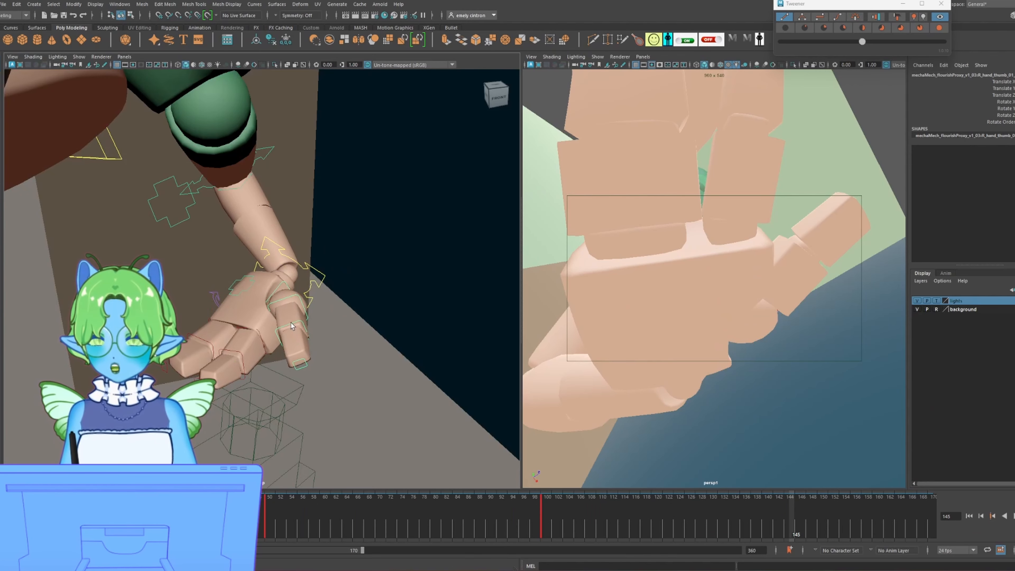
# Rotate the falling character's right thumb joint control and set a key on it at frame 145.
pyautogui.click(291, 324)
pyautogui.press('e')
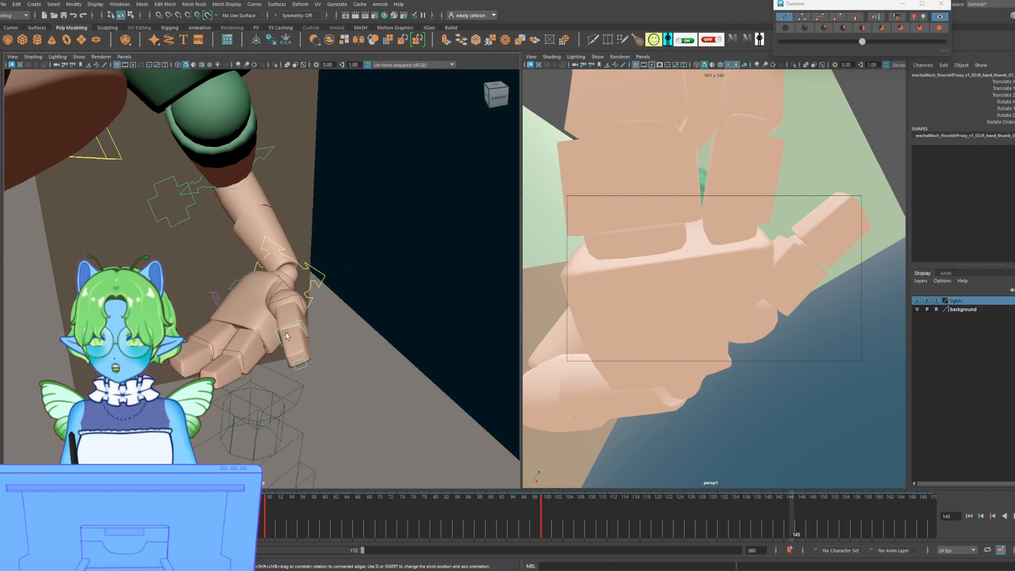
pyautogui.moveTo(279, 330); pyautogui.dragTo(276, 301)
pyautogui.press('s')
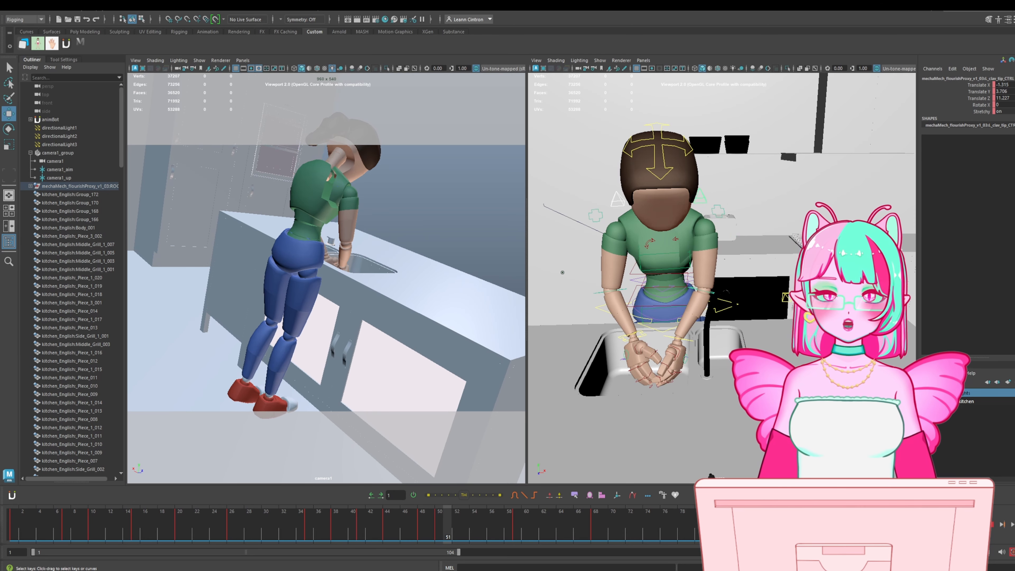
# Step back and forth through the standing character's left clavicle keys between frames 36 and 50 to compare the shoulder poses.
pyautogui.moveTo(562, 273); pyautogui.dragTo(558, 273, button='middle')
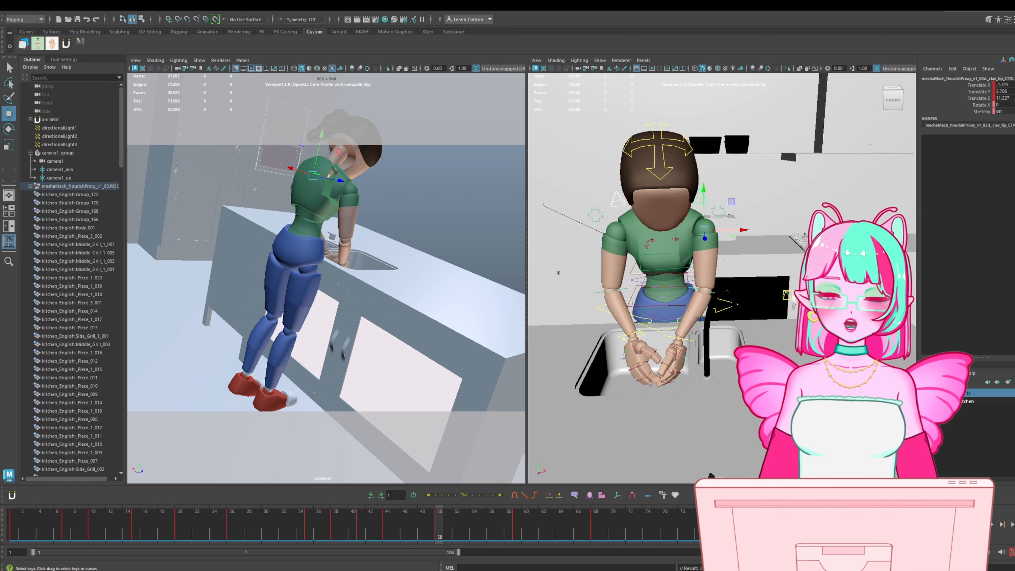
pyautogui.press(',')
pyautogui.press(',')
pyautogui.press(',')
pyautogui.press(',')
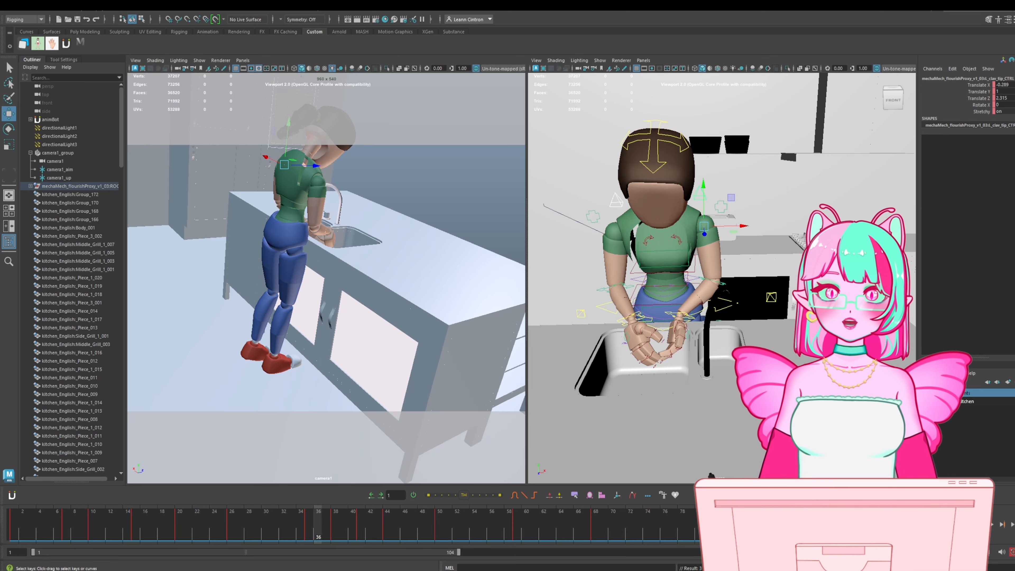
pyautogui.press('.')
pyautogui.press('.')
pyautogui.press('.')
pyautogui.press('.')
pyautogui.press('.')
pyautogui.press('.')
pyautogui.press('.')
pyautogui.press('.')
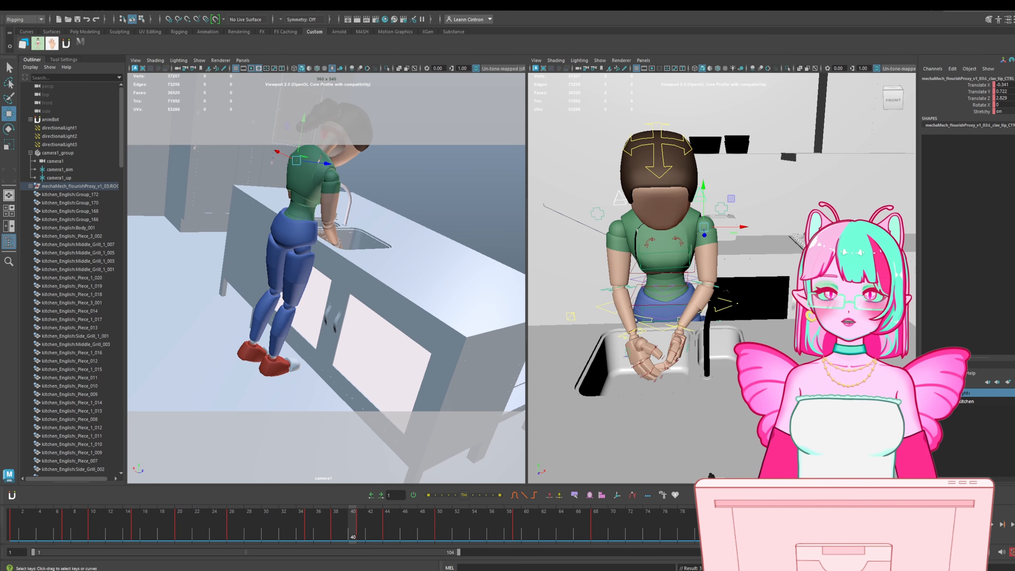
pyautogui.press(',')
pyautogui.press(',')
pyautogui.press(',')
pyautogui.press(',')
pyautogui.press(',')
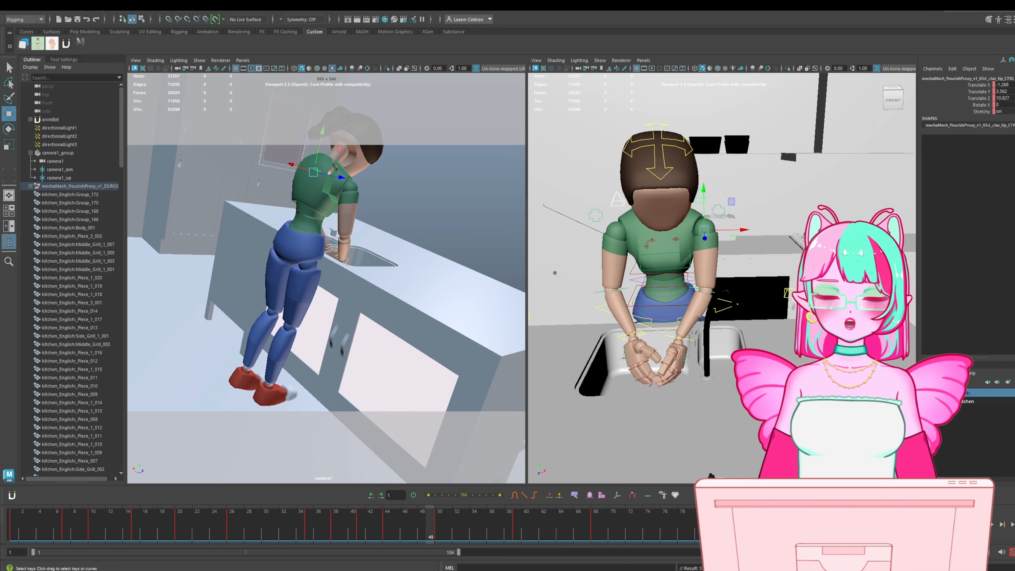
pyautogui.press('.')
pyautogui.press('.')
pyautogui.press('.')
pyautogui.press('.')
pyautogui.press('.')
pyautogui.press('.')
pyautogui.press('.')
pyautogui.press('.')
pyautogui.press('.')
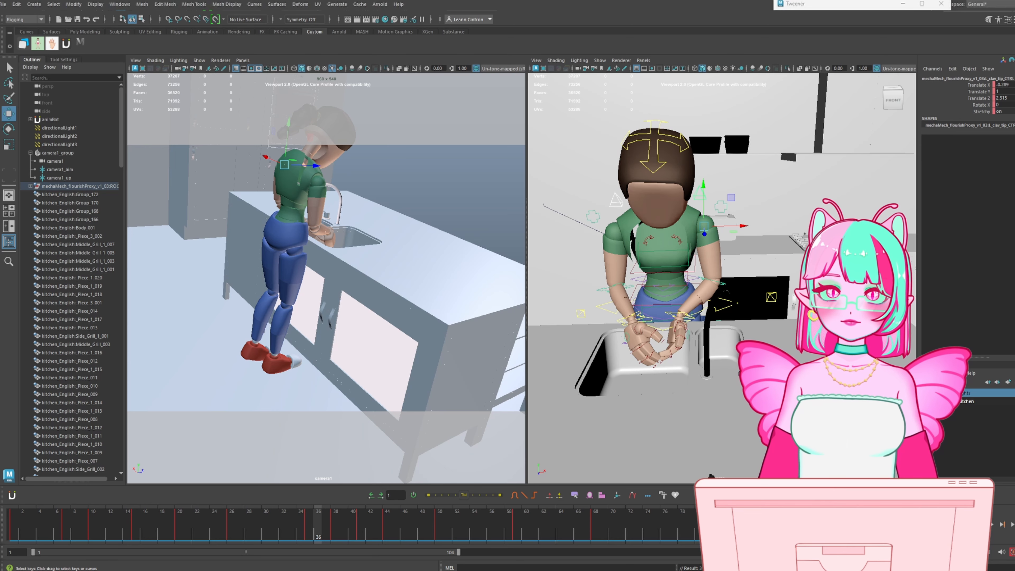
# Step frame by frame around frames 35 to 48 to examine how the standing character's left shoulder moves between keys.
pyautogui.hotkey('alt', ',')
pyautogui.hotkey('alt', ',')
pyautogui.hotkey('alt', ',')
pyautogui.hotkey('alt', ',')
pyautogui.hotkey('alt', ',')
pyautogui.hotkey('alt', ',')
pyautogui.hotkey('alt', ',')
pyautogui.hotkey('alt', ',')
pyautogui.hotkey('alt', ',')
pyautogui.hotkey('alt', '.')
pyautogui.hotkey('alt', '.')
pyautogui.hotkey('alt', '.')
pyautogui.hotkey('alt', '.')
pyautogui.hotkey('alt', '.')
pyautogui.hotkey('alt', '.')
pyautogui.hotkey('alt', '.')
pyautogui.hotkey('alt', '.')
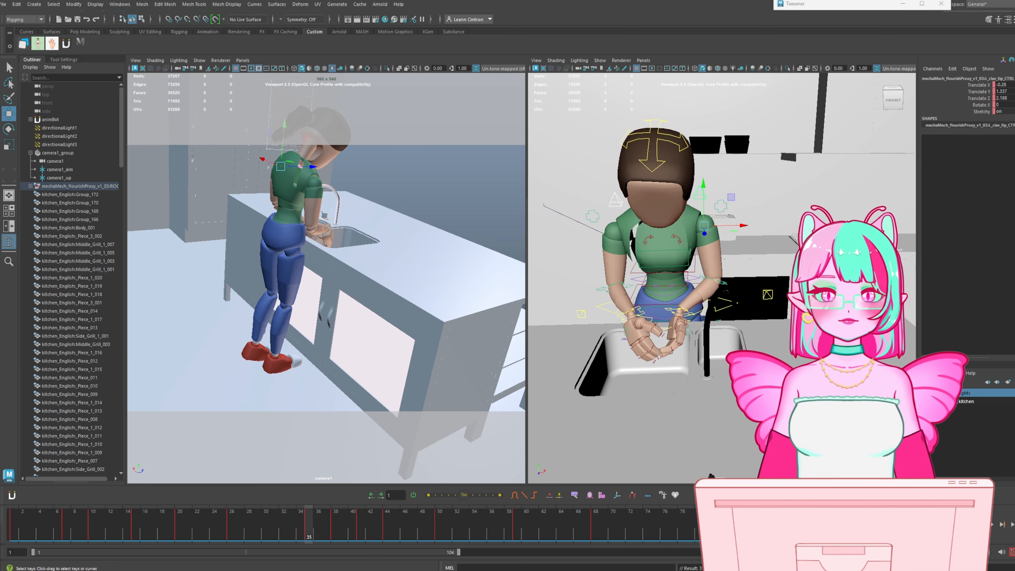
pyautogui.hotkey('alt', '.')
pyautogui.hotkey('alt', '.')
pyautogui.hotkey('alt', '.')
pyautogui.hotkey('alt', '.')
pyautogui.hotkey('alt', '.')
pyautogui.hotkey('alt', '.')
pyautogui.hotkey('alt', '.')
pyautogui.hotkey('alt', '.')
pyautogui.hotkey('alt', '.')
pyautogui.hotkey('alt', '.')
pyautogui.hotkey('alt', '.')
pyautogui.hotkey('alt', '.')
pyautogui.hotkey('alt', '.')
pyautogui.hotkey('alt', '.')
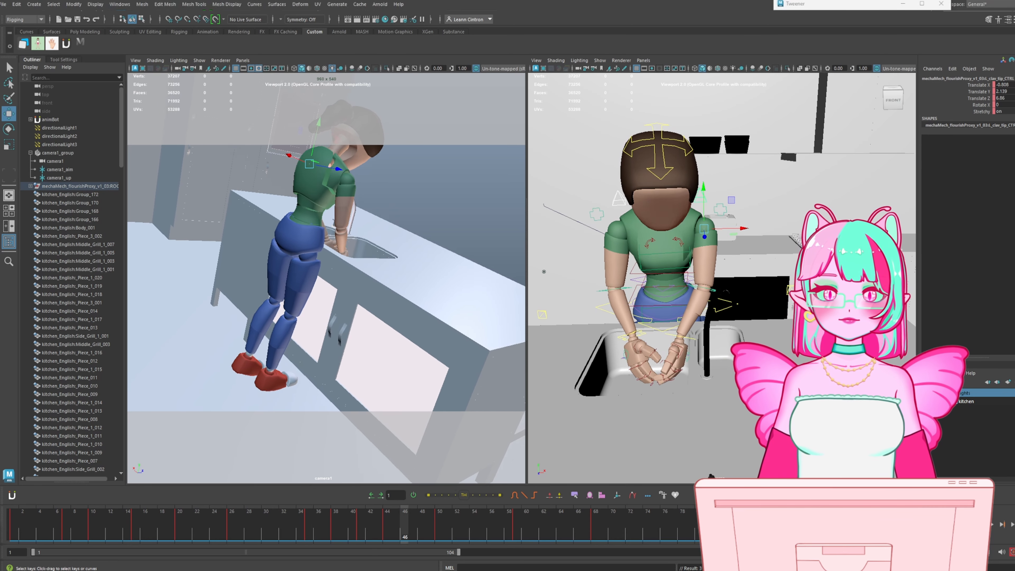
# Step back from frame 48 through the standing character's left clavicle motion and delete its keys around frames 44 and 50.
pyautogui.hotkey('alt', ',')
pyautogui.hotkey('alt', ',')
pyautogui.hotkey('alt', ',')
pyautogui.hotkey('alt', ',')
pyautogui.hotkey('alt', ',')
pyautogui.hotkey('alt', ',')
pyautogui.hotkey('alt', ',')
pyautogui.hotkey('alt', ',')
pyautogui.hotkey('alt', ',')
pyautogui.hotkey('alt', '.')
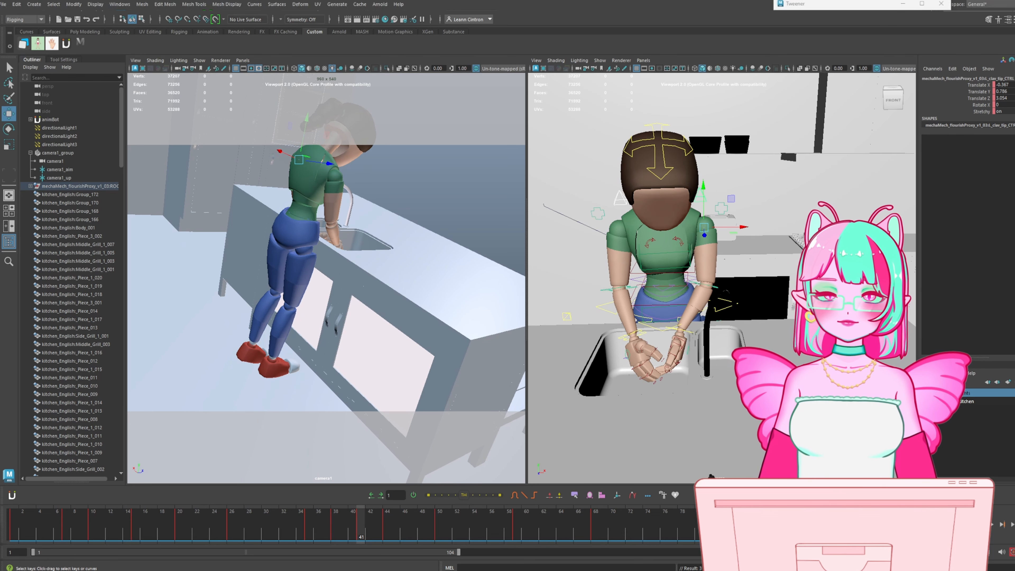
pyautogui.press('Delete')
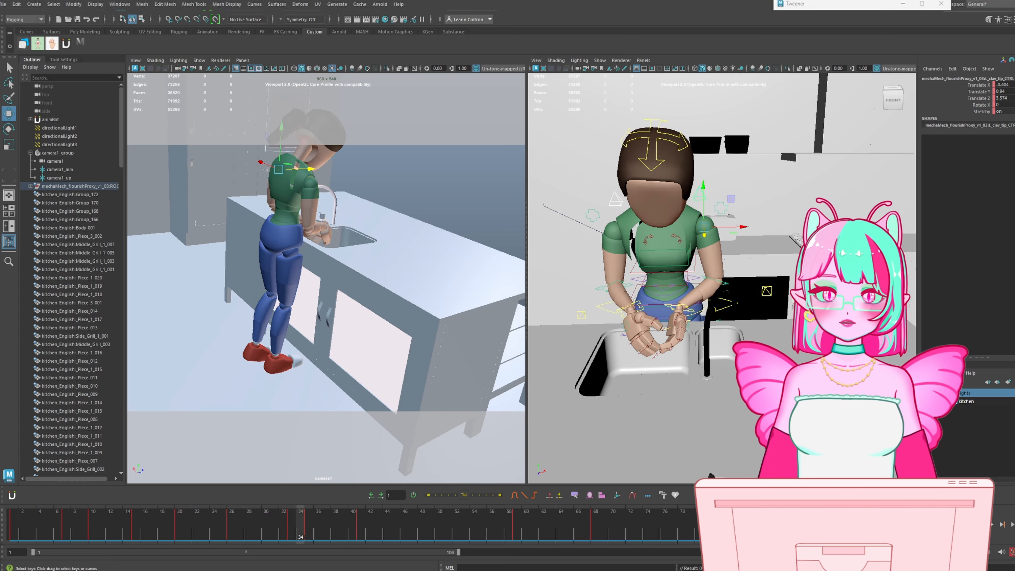
# Reposition the standing character's left clavicle control at frame 68 to adjust the shoulder pose.
pyautogui.moveTo(511, 280); pyautogui.dragTo(620, 256)
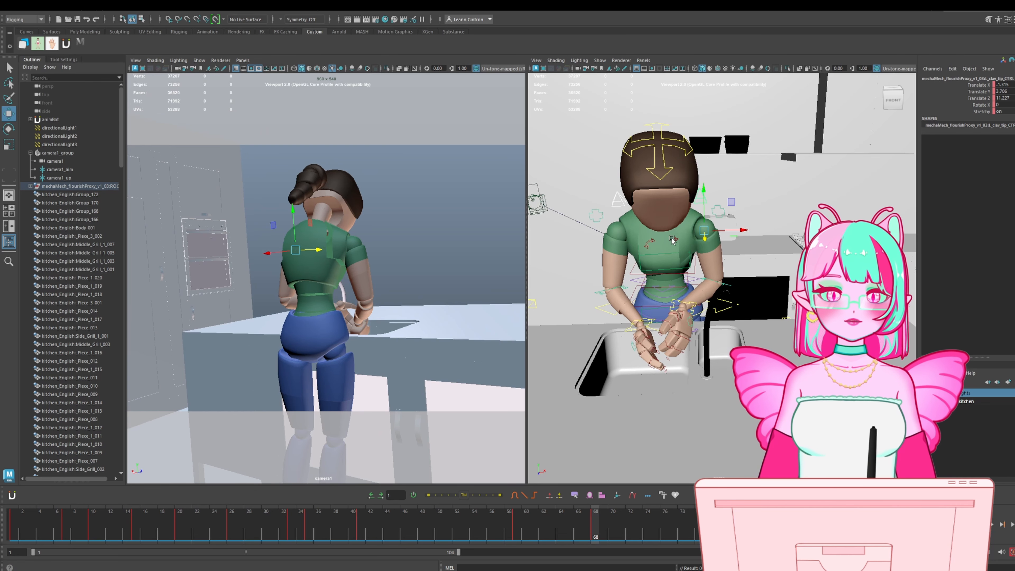
pyautogui.moveTo(703, 240); pyautogui.dragTo(618, 212)
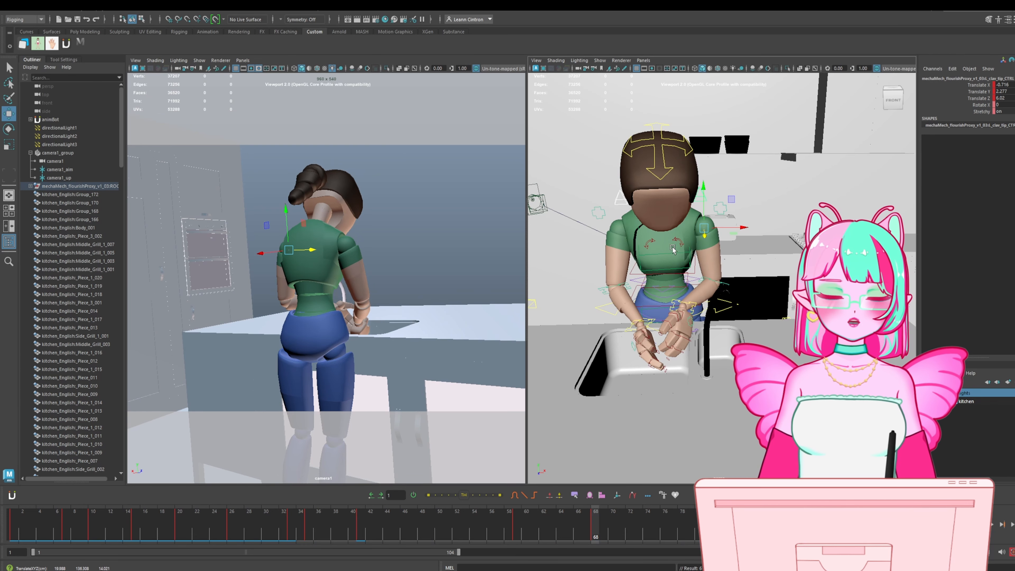
pyautogui.click(644, 235)
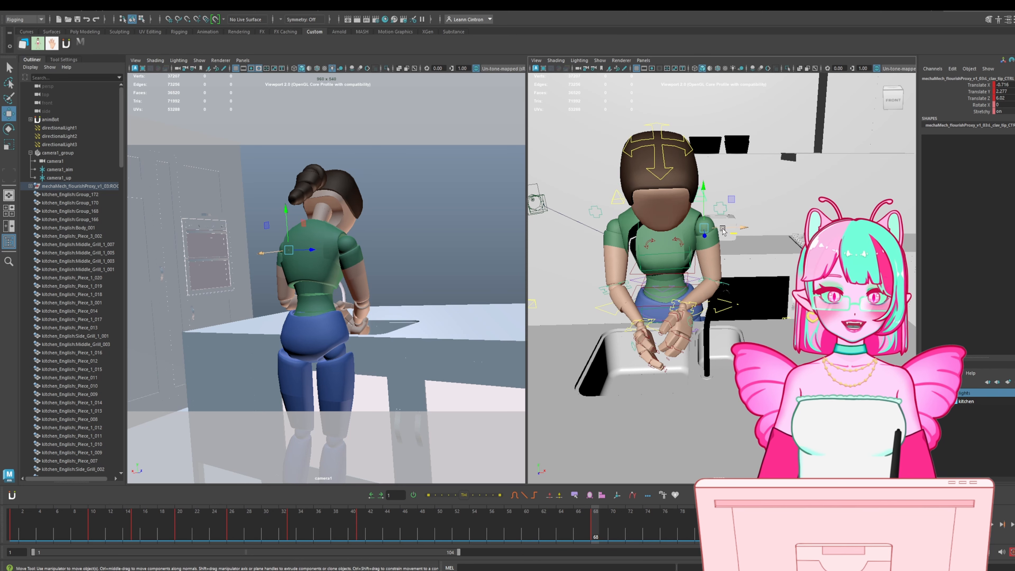
pyautogui.click(728, 230)
pyautogui.moveTo(728, 231); pyautogui.dragTo(714, 240)
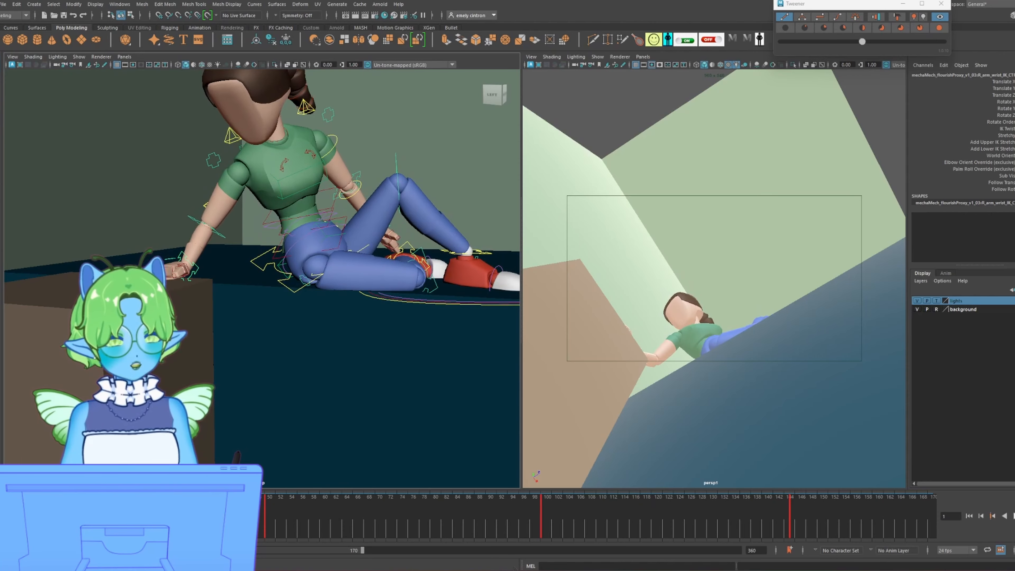
# Play back the falling character's animation, return to frame 1 and save the scene.
pyautogui.hotkey('alt', 'v')
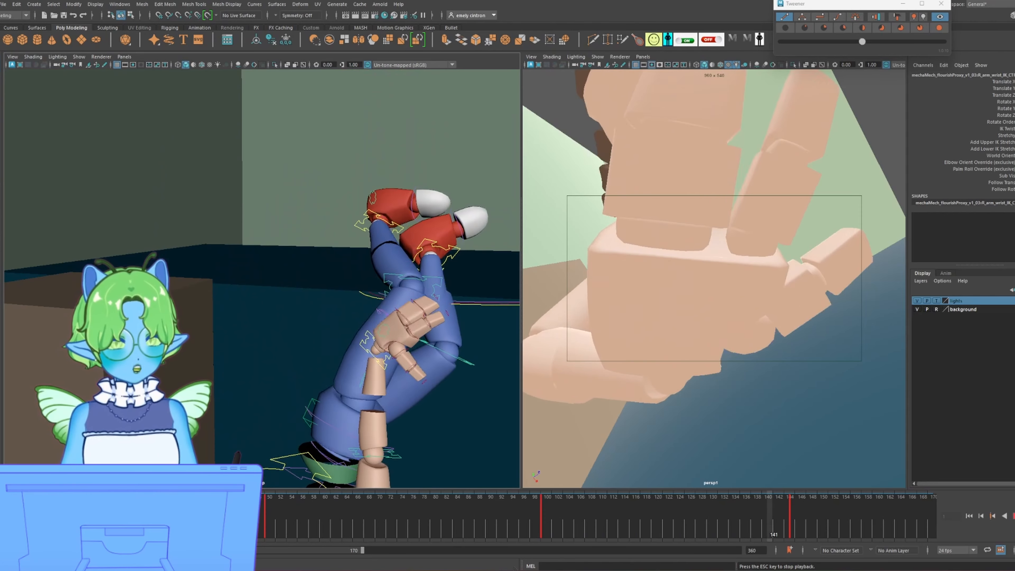
pyautogui.press('Escape')
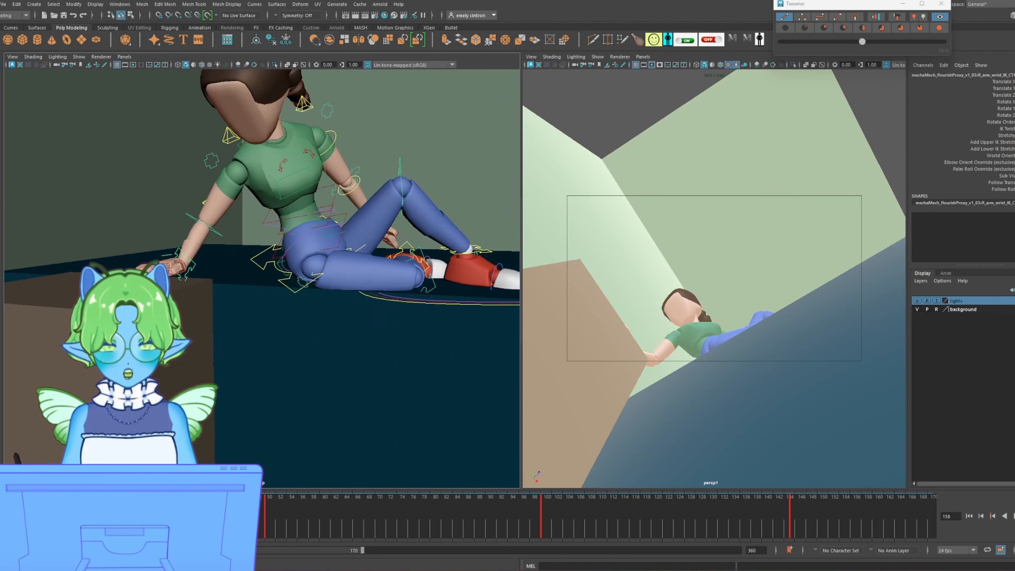
pyautogui.hotkey('alt', 'shift', 'v')
pyautogui.hotkey('ctrl', 's')
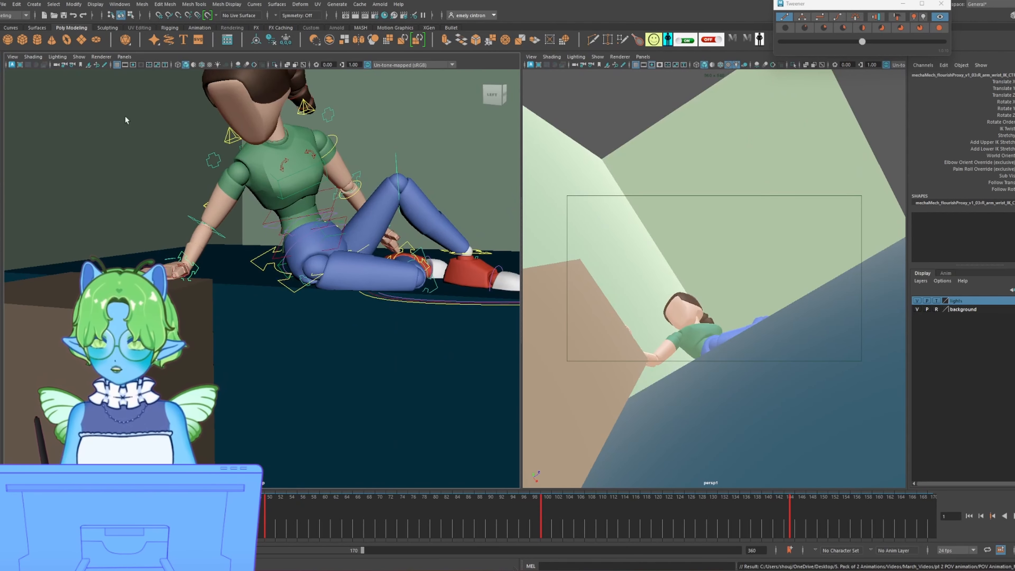
pyautogui.click(63, 15)
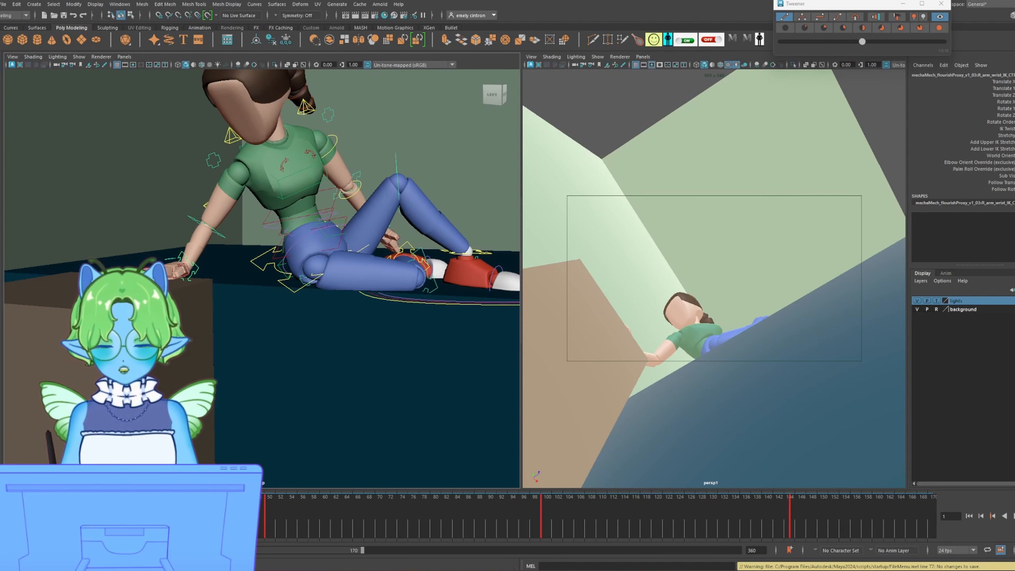
pyautogui.moveTo(8, 520)
pyautogui.mouseDown()
pyautogui.moveTo(516, 563)
pyautogui.moveTo(335, 521)
pyautogui.moveTo(60, 522)
pyautogui.moveTo(453, 526)
pyautogui.moveTo(351, 546)
pyautogui.moveTo(419, 503)
pyautogui.moveTo(29, 425)
pyautogui.moveTo(2, 460)
pyautogui.mouseUp()
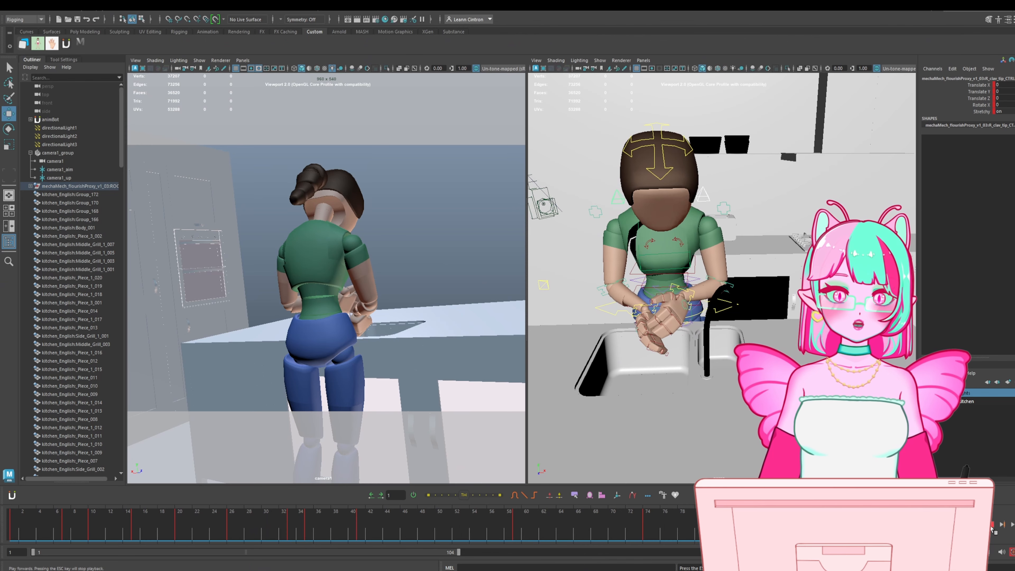
# Review the hand-washing animation and reposition the standing character's right clavicle control at frame 15.
pyautogui.click(992, 531)
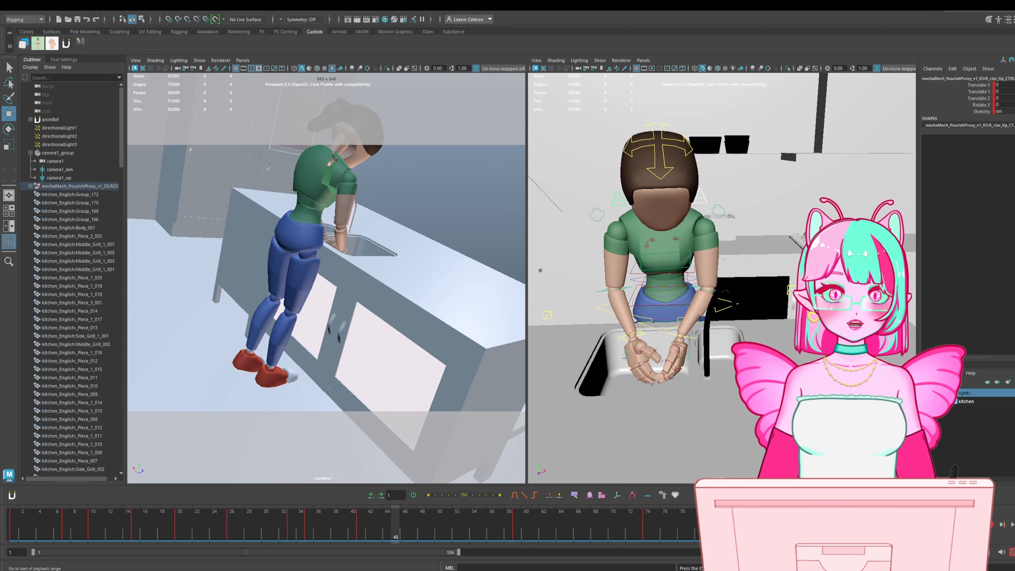
pyautogui.click(992, 527)
pyautogui.click(137, 531)
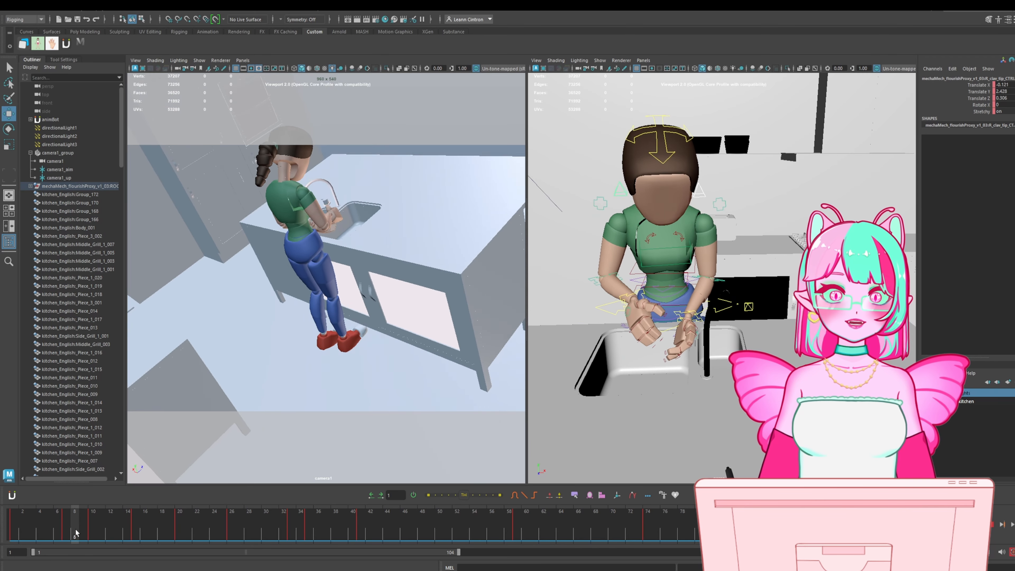
pyautogui.moveTo(143, 533)
pyautogui.mouseDown()
pyautogui.moveTo(167, 533)
pyautogui.moveTo(137, 531)
pyautogui.mouseUp()
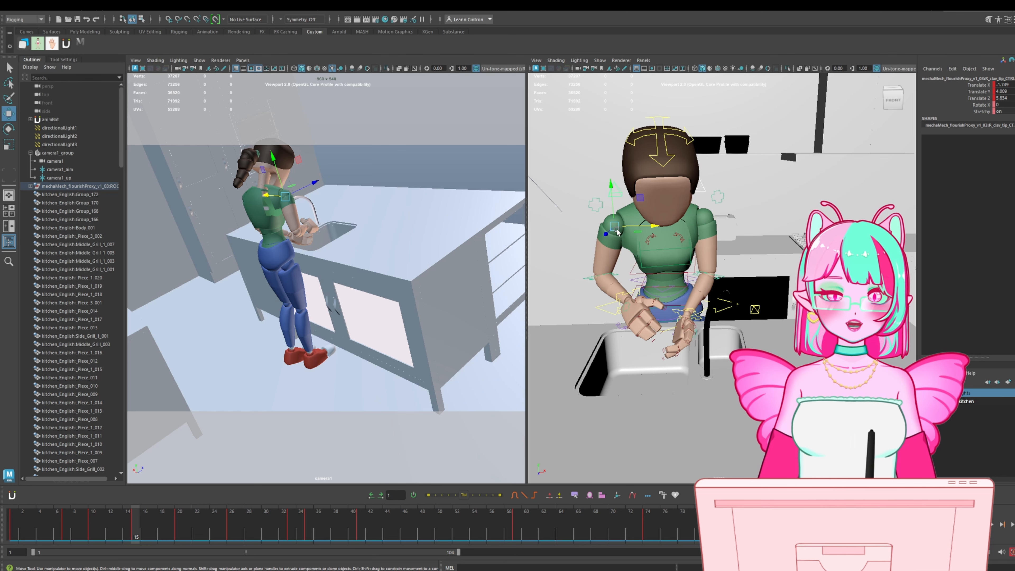
pyautogui.moveTo(616, 218); pyautogui.dragTo(609, 230)
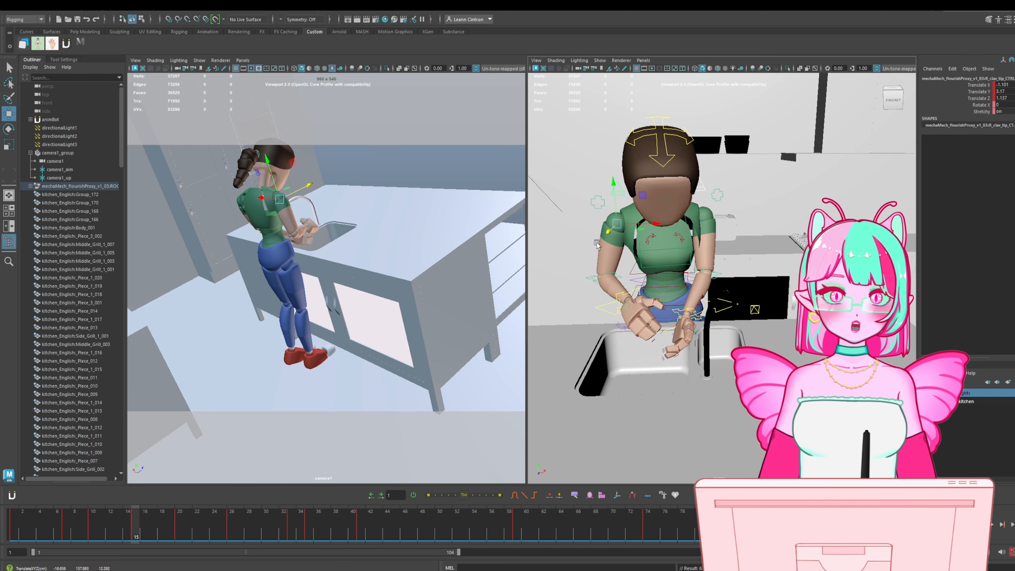
pyautogui.moveTo(137, 525); pyautogui.dragTo(100, 525)
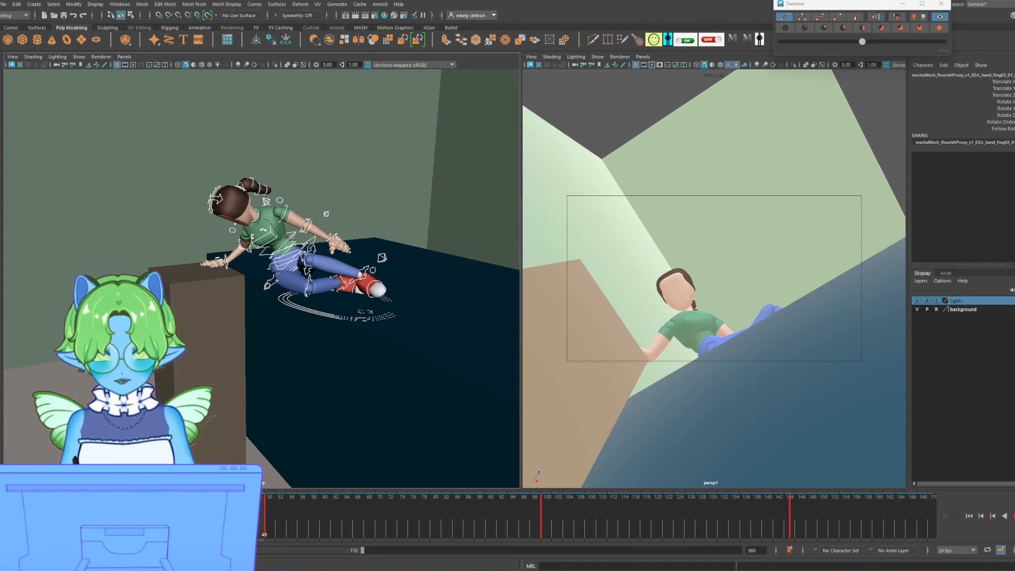
# Play and scrub the falling character's animation to examine the timing of the fall and the landing on the box.
pyautogui.press('Escape')
pyautogui.middleClick(610, 402)
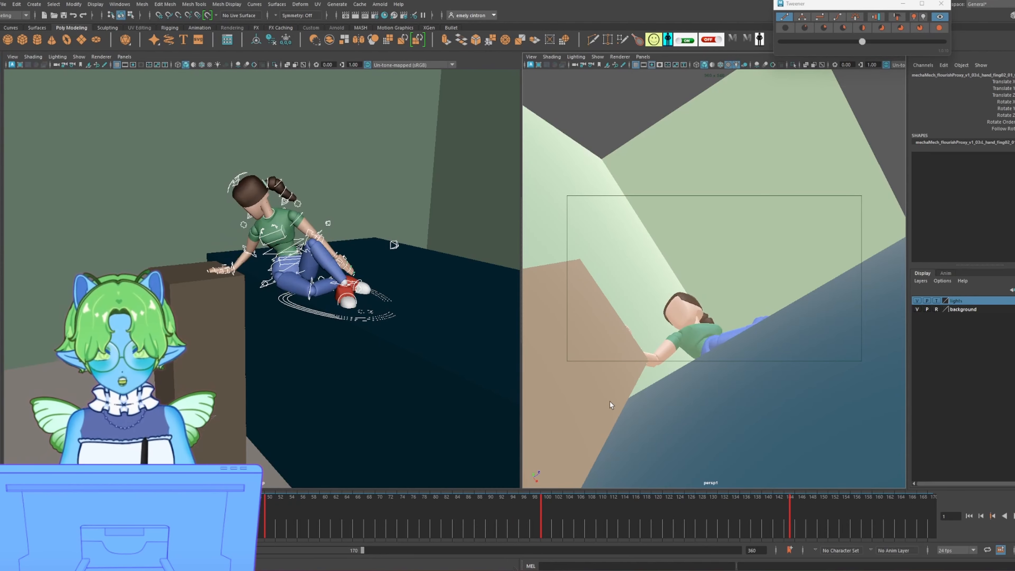
pyautogui.click(1012, 515)
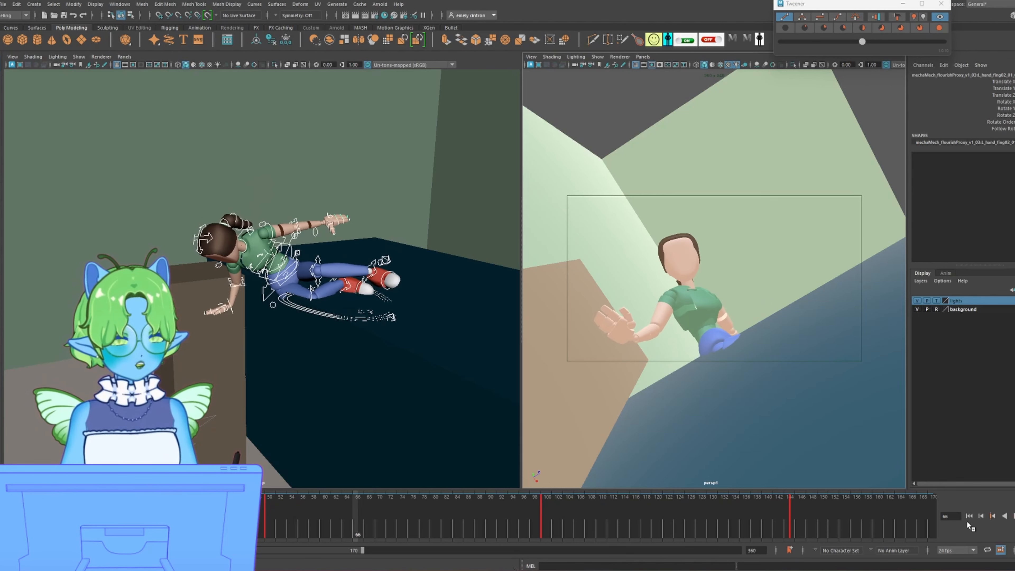
pyautogui.press('Escape')
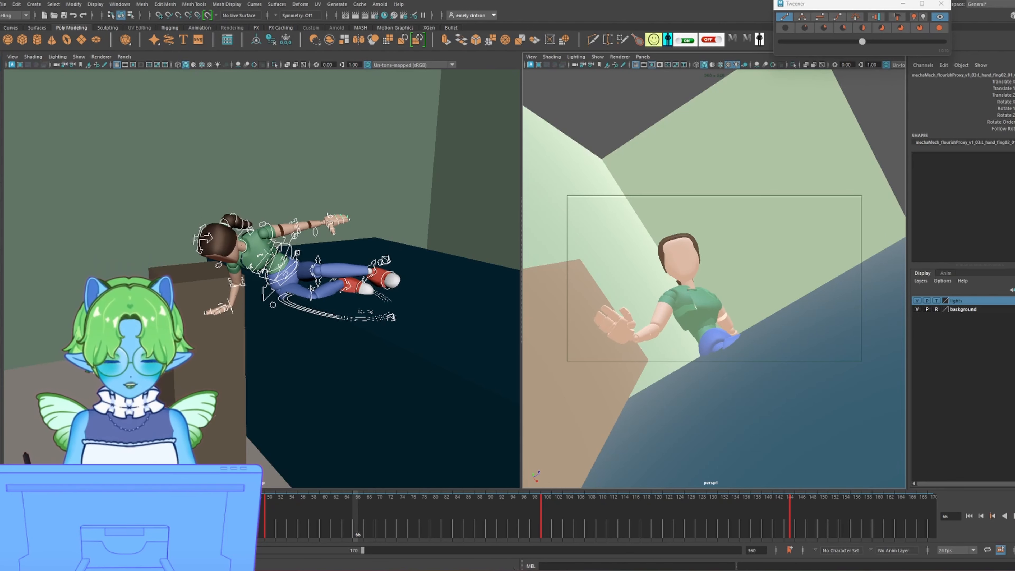
pyautogui.moveTo(244, 526)
pyautogui.mouseDown()
pyautogui.moveTo(322, 527)
pyautogui.moveTo(200, 527)
pyautogui.moveTo(537, 540)
pyautogui.moveTo(196, 527)
pyautogui.moveTo(247, 529)
pyautogui.mouseUp()
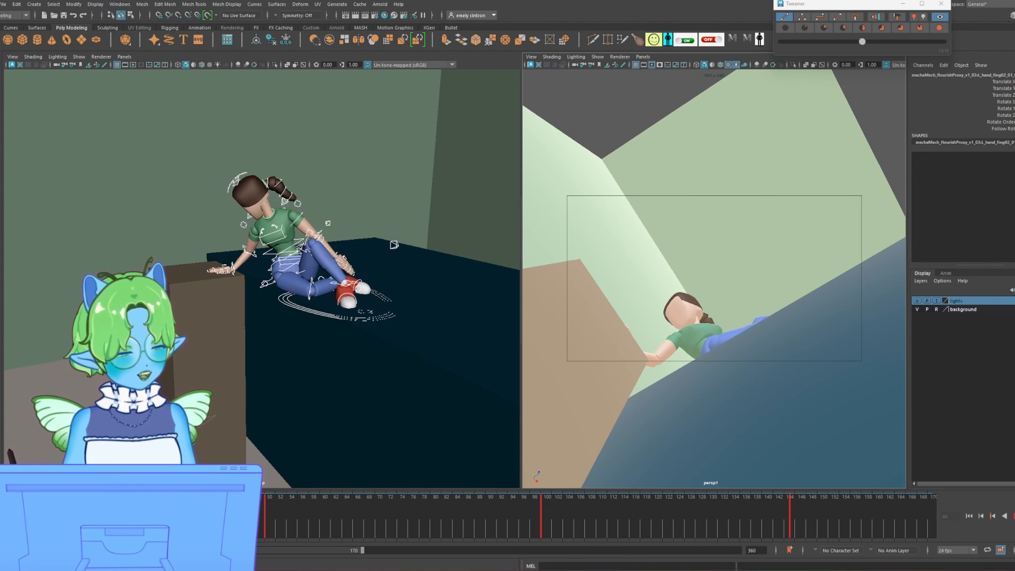
# Preview the fall once more, undo the last change and save the scene.
pyautogui.press('w')
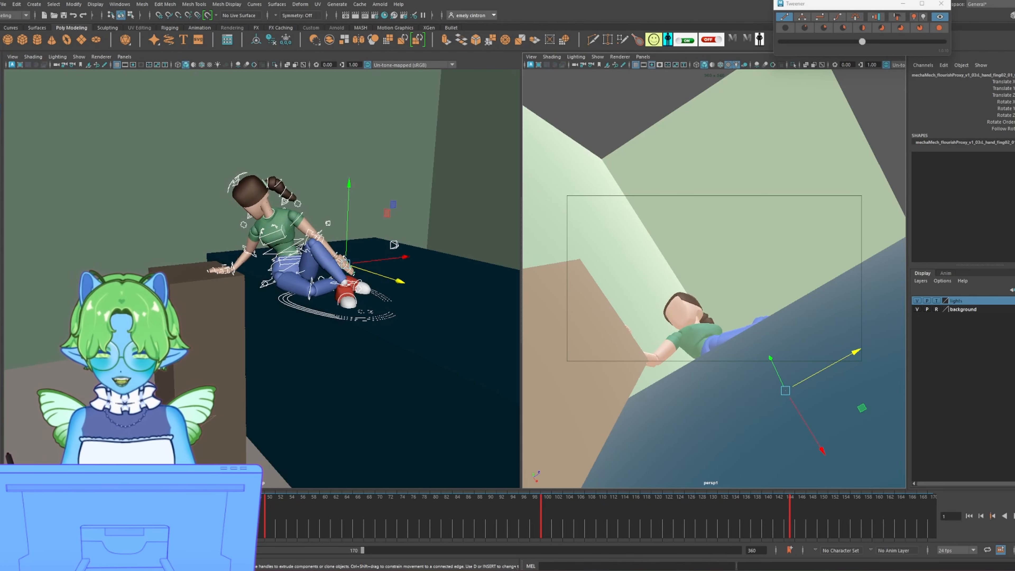
pyautogui.hotkey('alt', 'v')
pyautogui.press('Escape')
pyautogui.hotkey('ctrl', 'z')
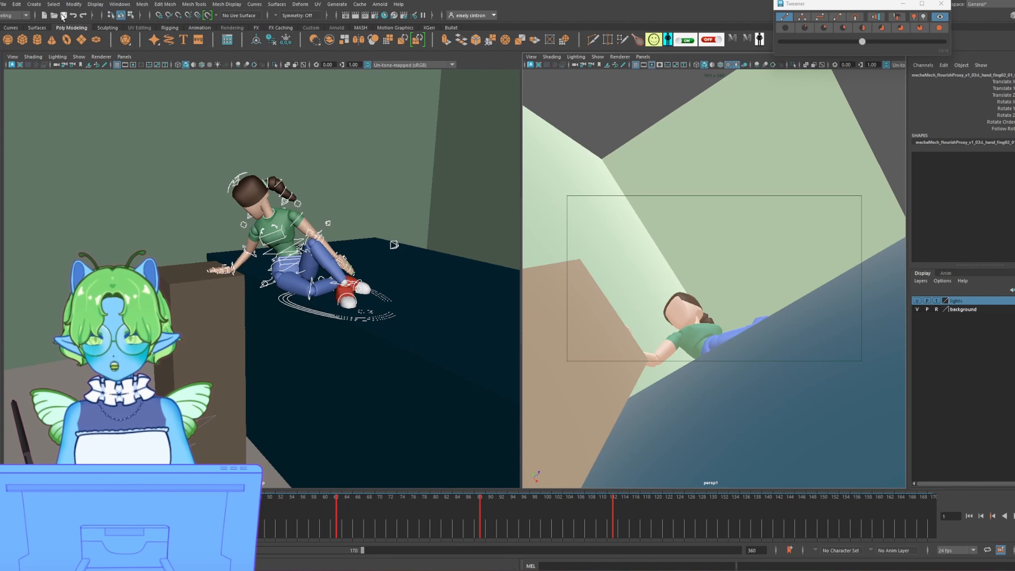
pyautogui.click(64, 16)
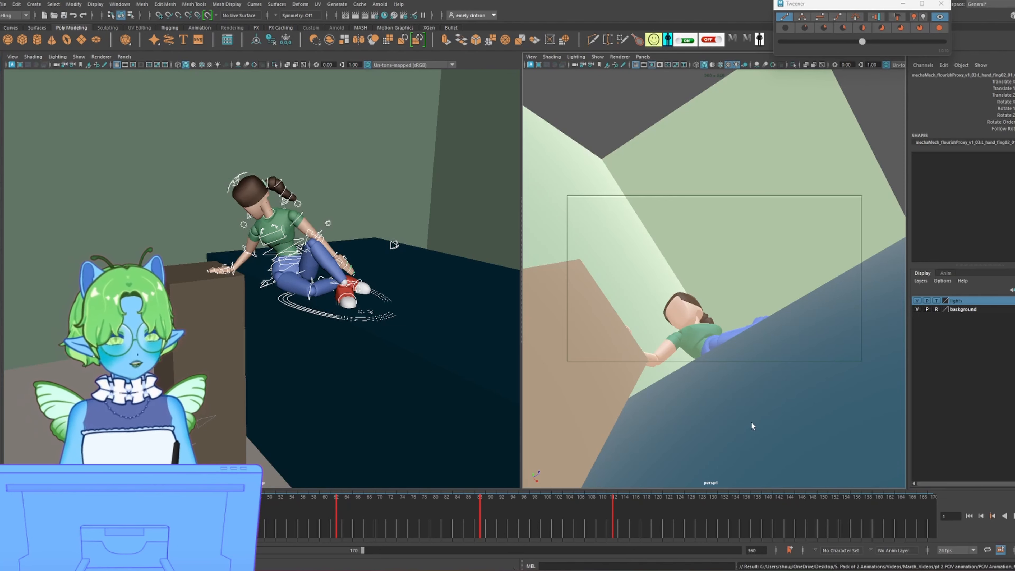
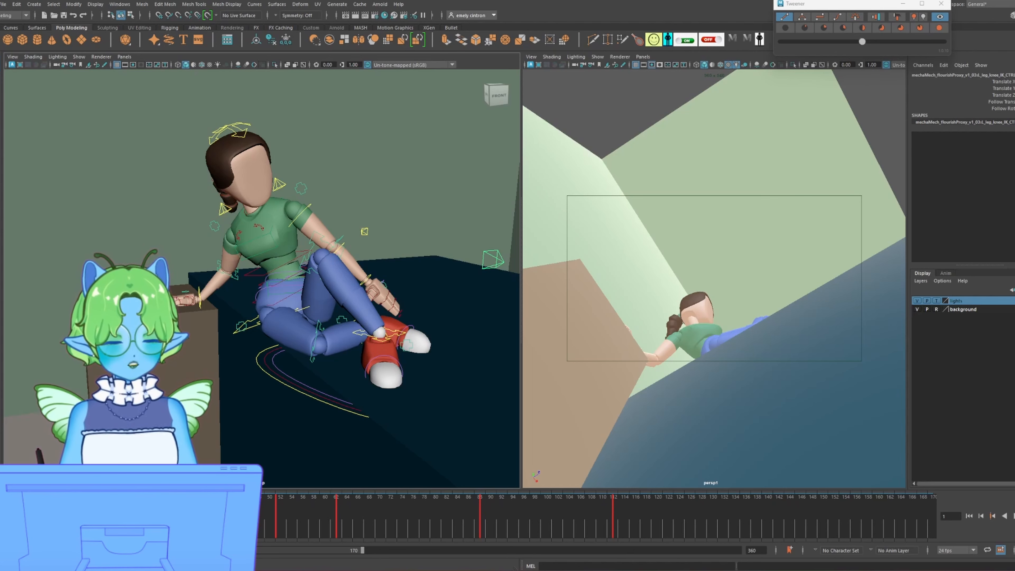
# Play back and scrub the falling character's opening frames to examine the head turn around the key at frame 52.
pyautogui.hotkey('alt', 'v')
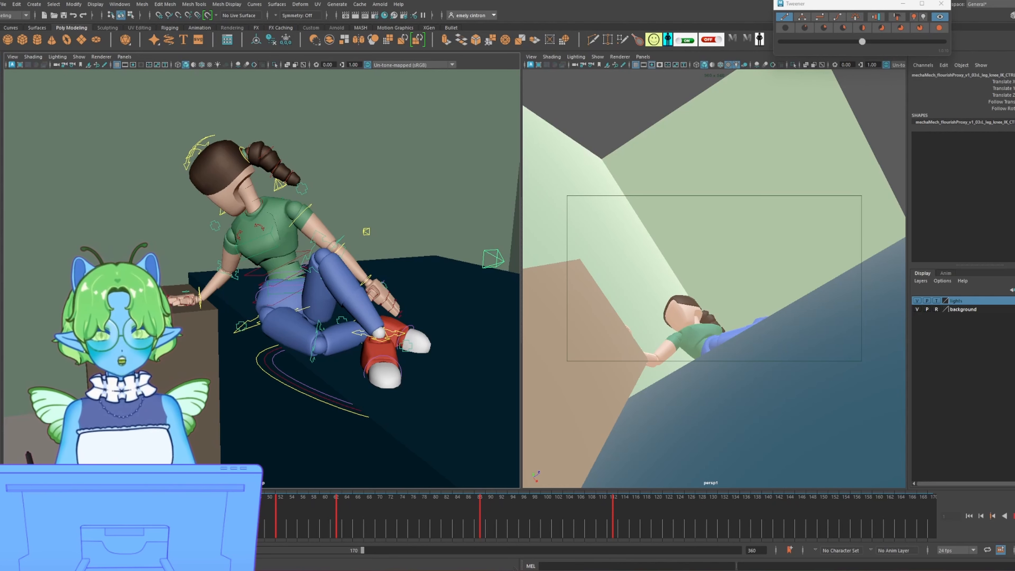
pyautogui.moveTo(216, 520); pyautogui.dragTo(279, 519)
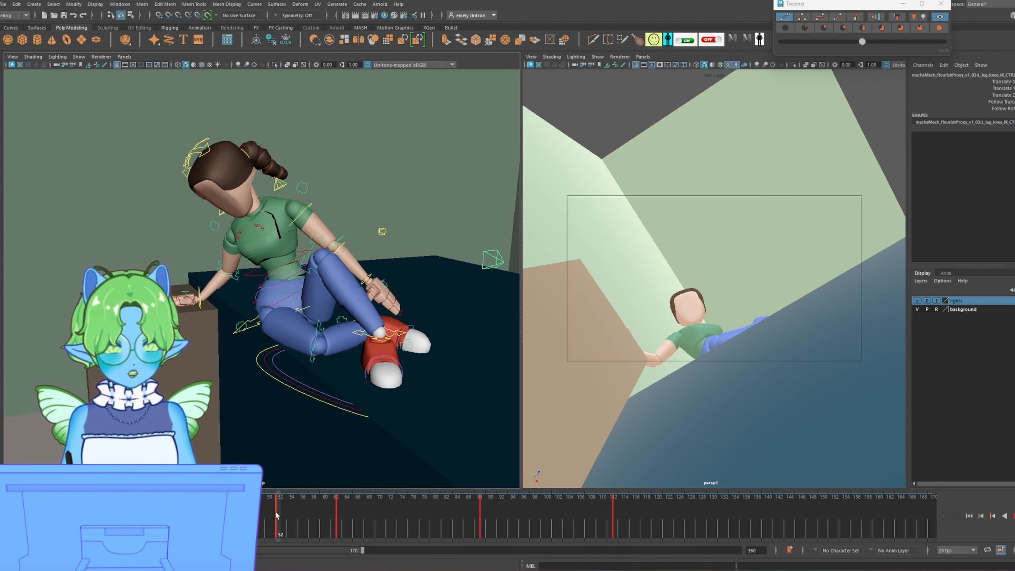
pyautogui.click(276, 516)
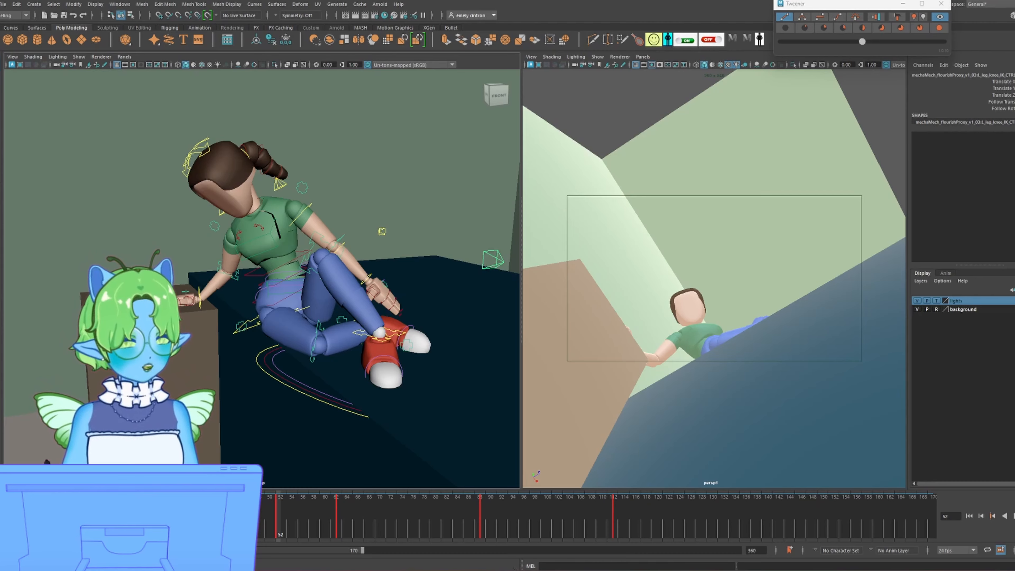
pyautogui.hotkey('alt', 'v')
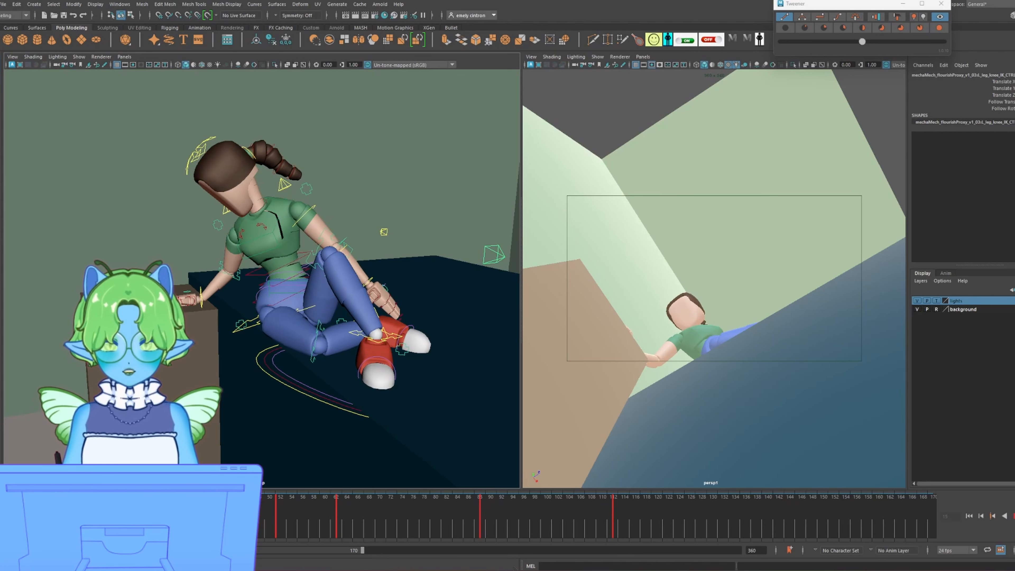
pyautogui.click(280, 522)
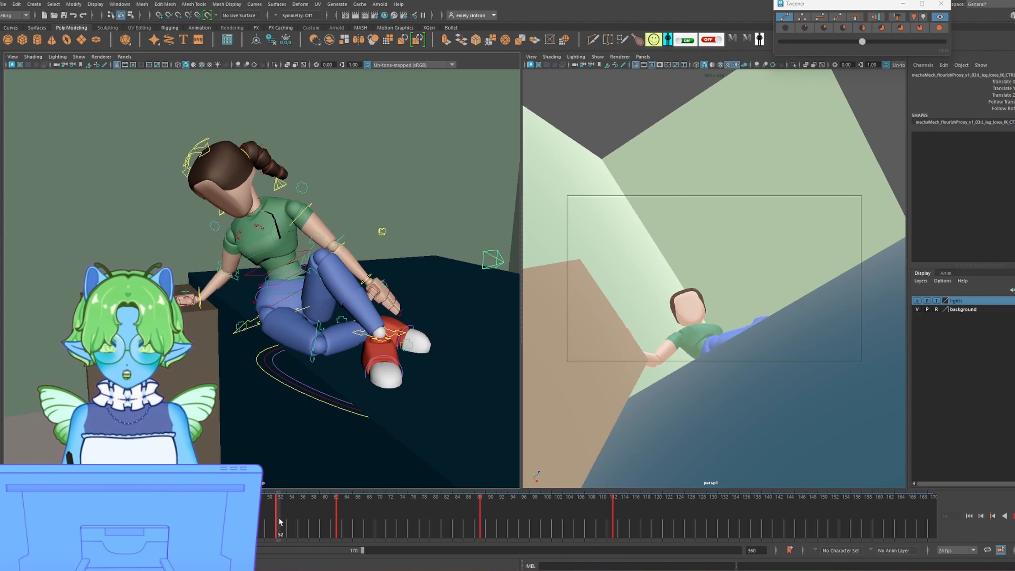
pyautogui.moveTo(275, 521); pyautogui.dragTo(261, 518)
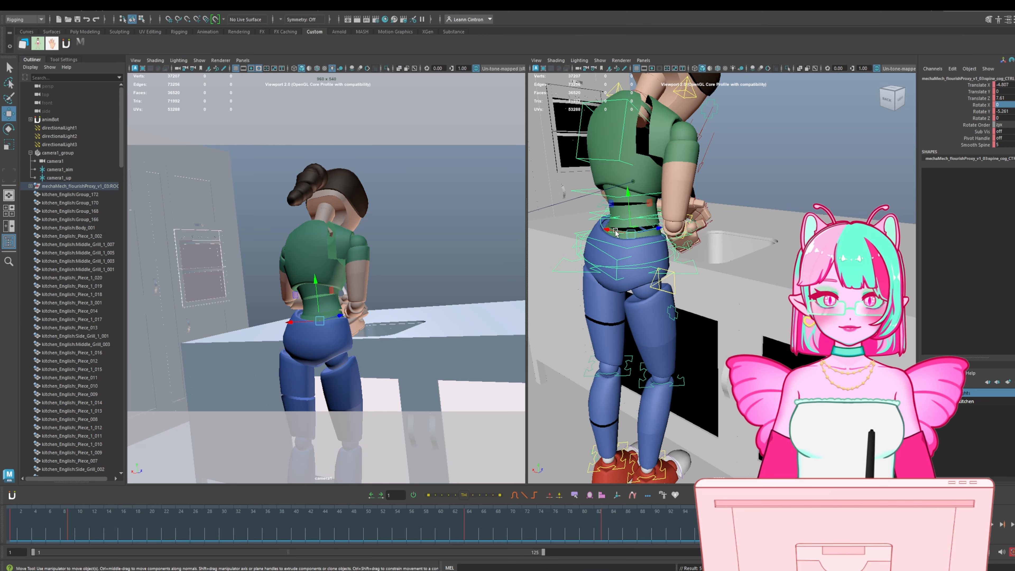
# Shift the standing character's spine COG control sideways to about -2.04 in Translate X and activate the Rotate tool.
pyautogui.keyDown('alt'); pyautogui.moveTo(656, 269); pyautogui.dragTo(719, 256); pyautogui.keyUp('alt')
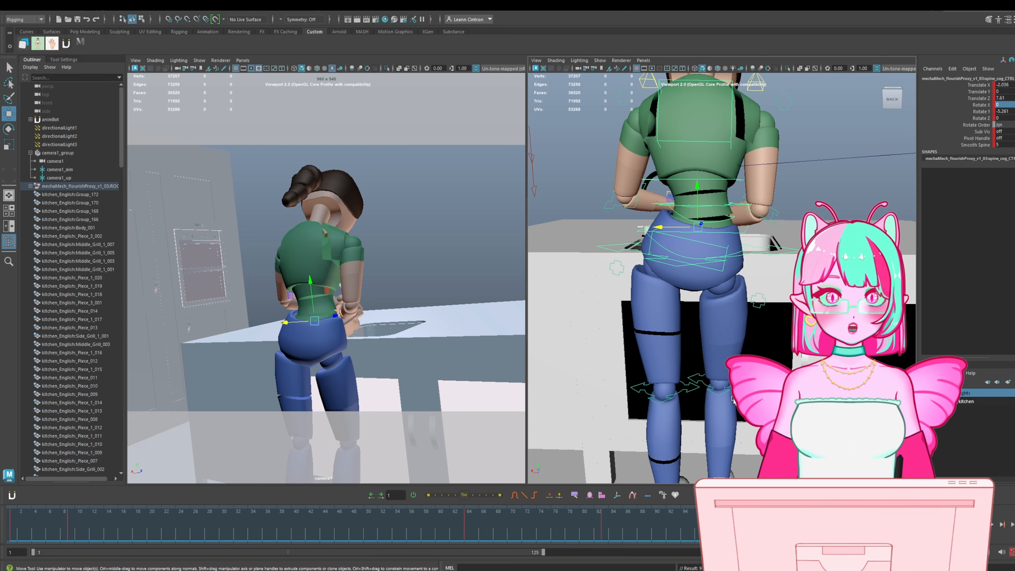
pyautogui.moveTo(733, 399)
pyautogui.keyDown('alt'); pyautogui.mouseDown()
pyautogui.moveTo(701, 408)
pyautogui.moveTo(722, 402)
pyautogui.mouseUp(); pyautogui.keyUp('alt')
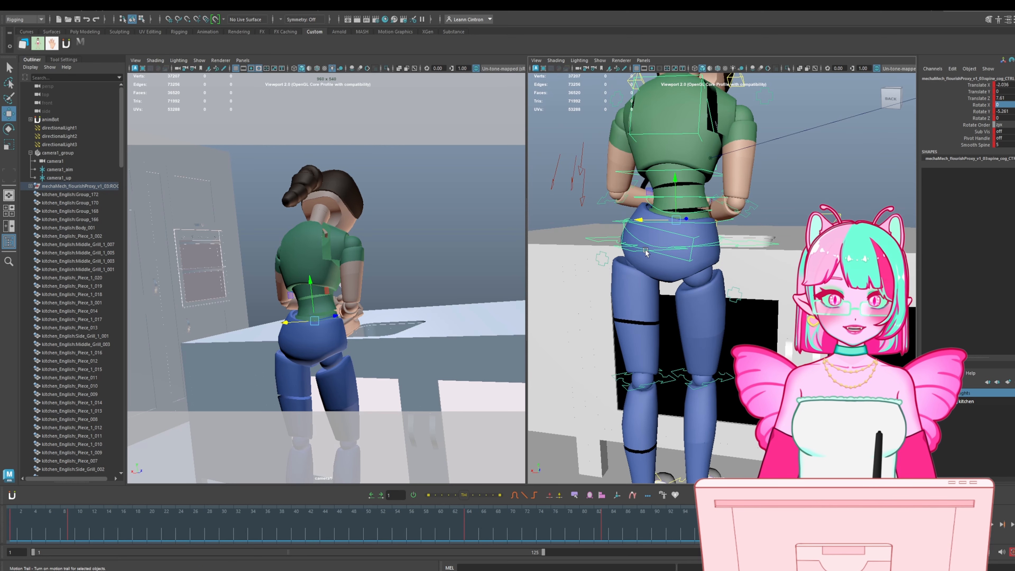
pyautogui.click(648, 227)
pyautogui.keyDown('alt'); pyautogui.moveTo(643, 243); pyautogui.dragTo(663, 236); pyautogui.keyUp('alt')
pyautogui.press('e')
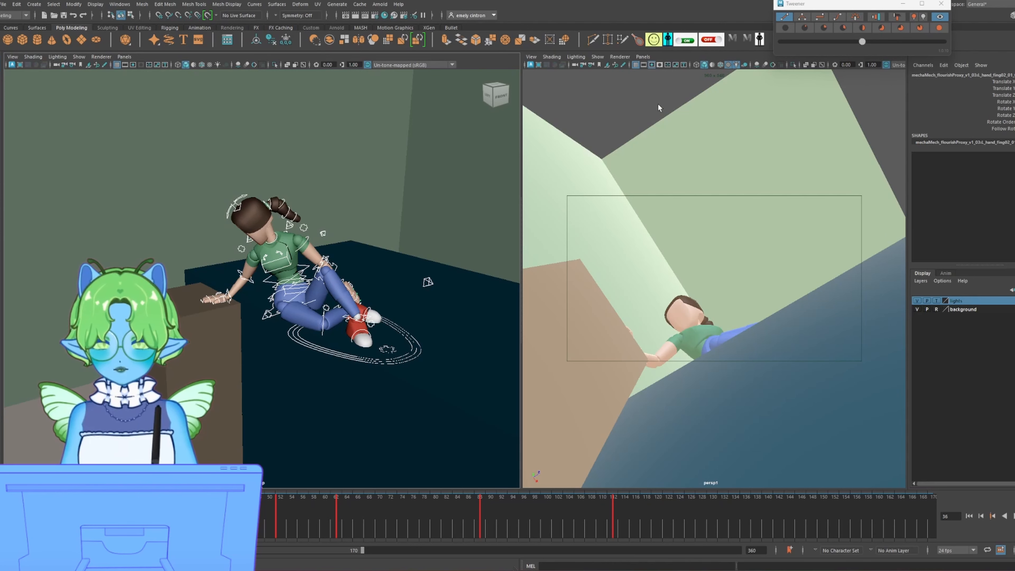
# Apply the first Tweener preset to the falling character's controls at frame 36 and inspect the pose at frame 52.
pyautogui.click(785, 28)
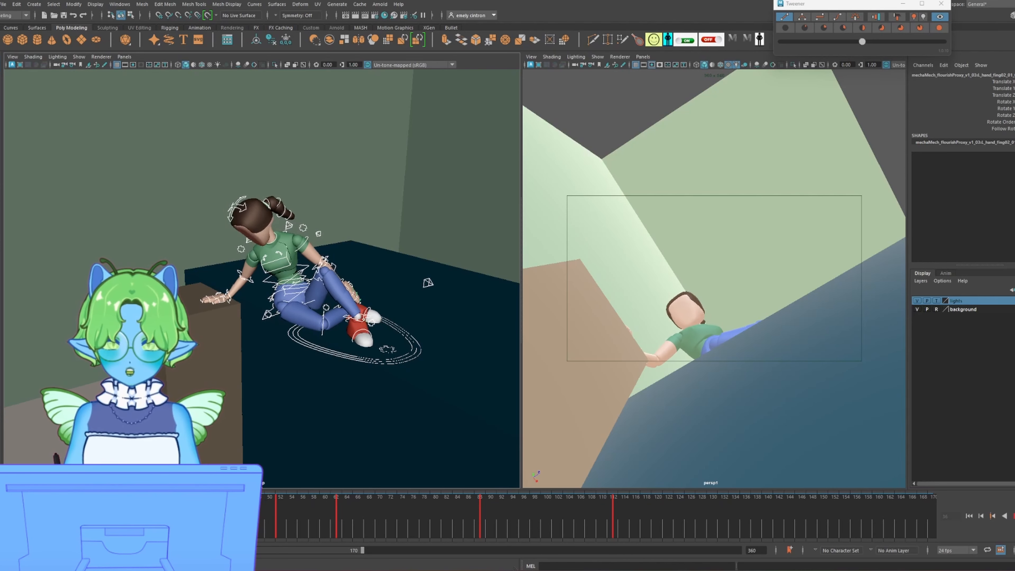
pyautogui.click(274, 533)
pyautogui.scroll(3, 351, 329)
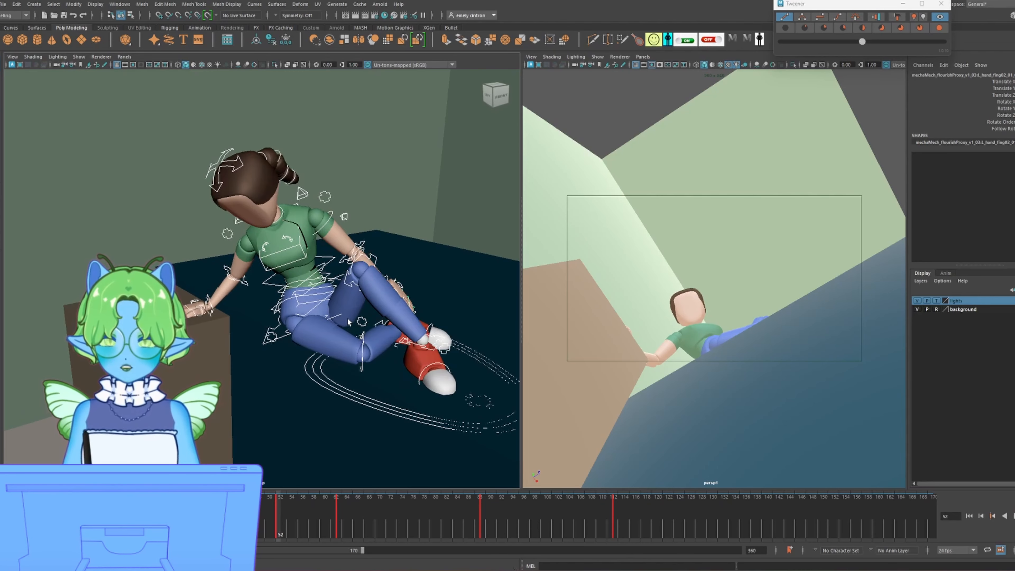
# Select the falling character's knee pin control and then the ankle IK control of the bent leg at frame 52.
pyautogui.click(379, 261)
pyautogui.keyDown('alt'); pyautogui.moveTo(379, 315); pyautogui.dragTo(340, 320, button='middle'); pyautogui.keyUp('alt')
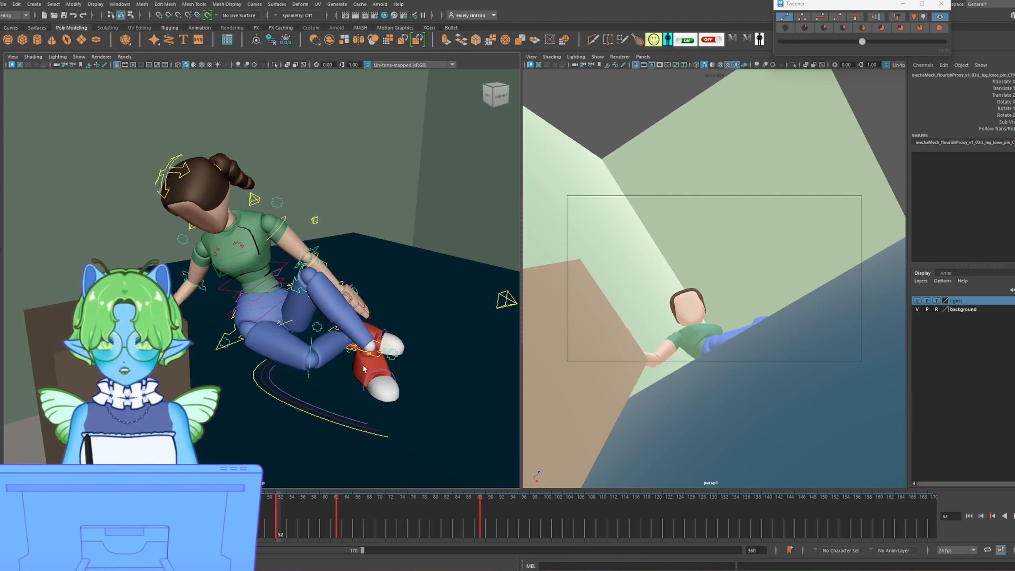
pyautogui.click(364, 351)
pyautogui.click(361, 355)
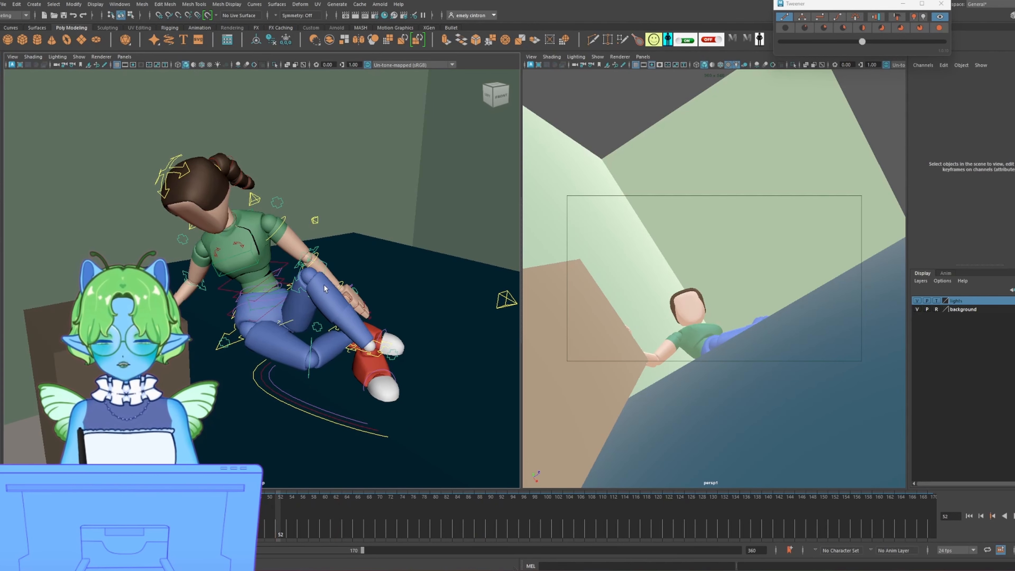
pyautogui.click(324, 264)
pyautogui.keyDown('alt'); pyautogui.moveTo(324, 265); pyautogui.dragTo(430, 334); pyautogui.keyUp('alt')
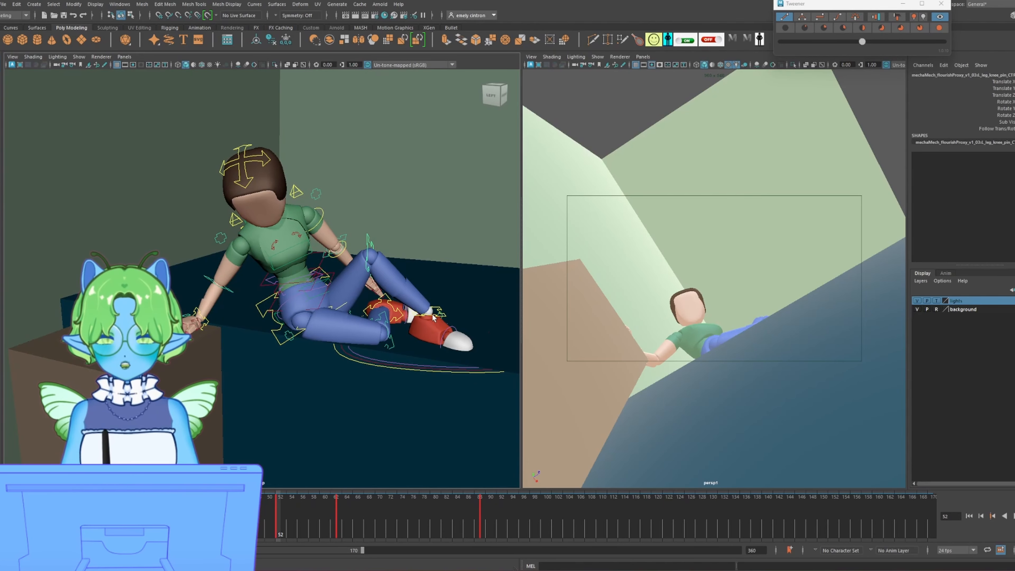
pyautogui.click(372, 330)
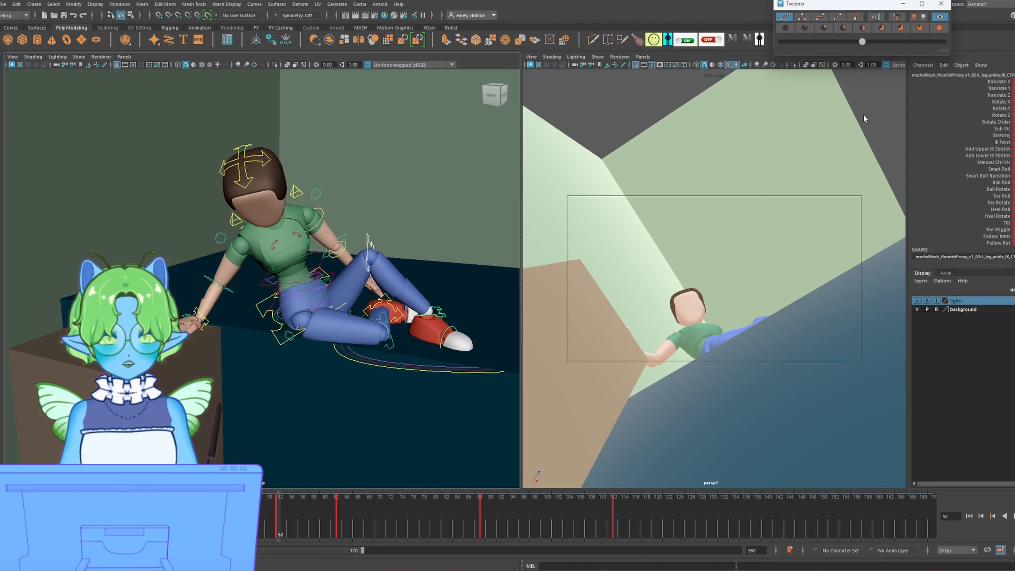
# Play back the hand-washing animation several times from frame 1 to examine the body's movement at the sink.
pyautogui.hotkey('alt', 'v')
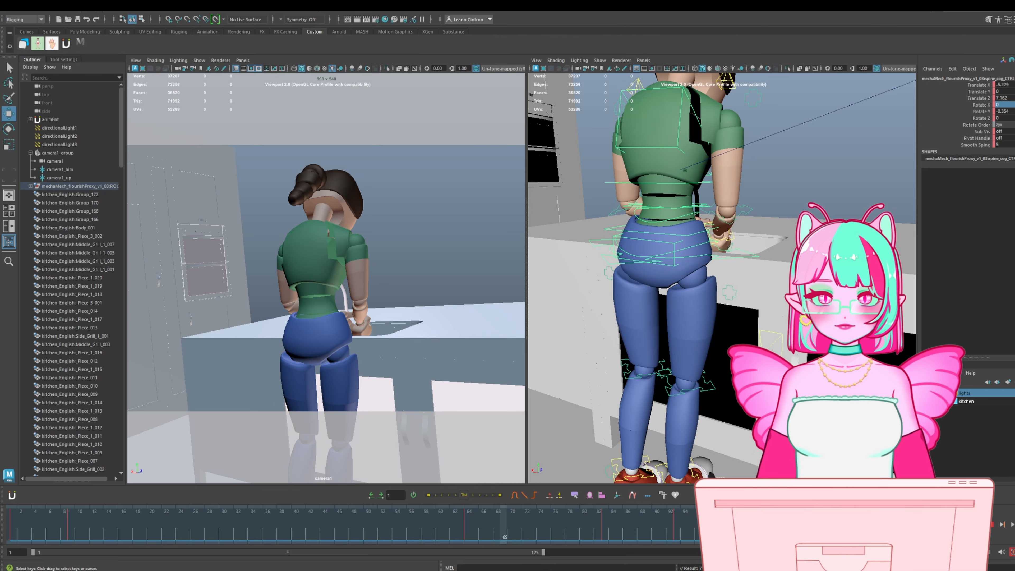
pyautogui.hotkey('alt', 'v')
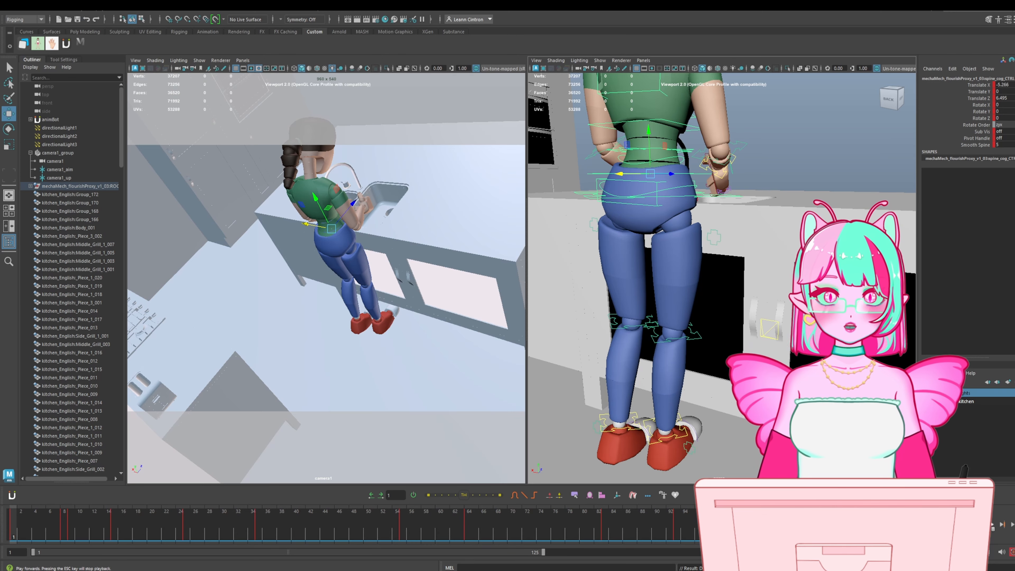
pyautogui.click(993, 525)
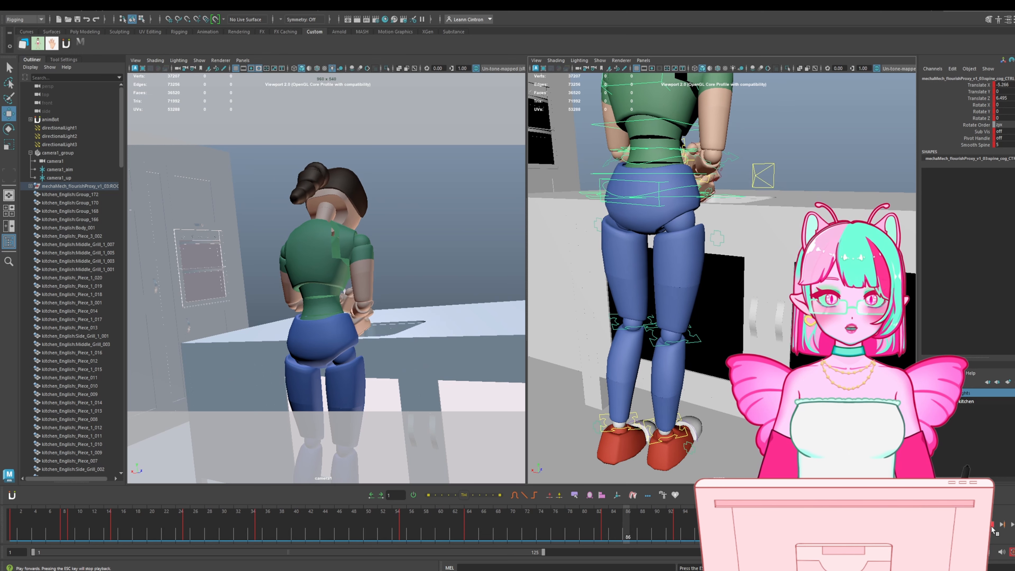
pyautogui.click(991, 526)
pyautogui.moveTo(24, 531)
pyautogui.mouseDown()
pyautogui.moveTo(245, 550)
pyautogui.moveTo(575, 535)
pyautogui.moveTo(12, 536)
pyautogui.mouseUp()
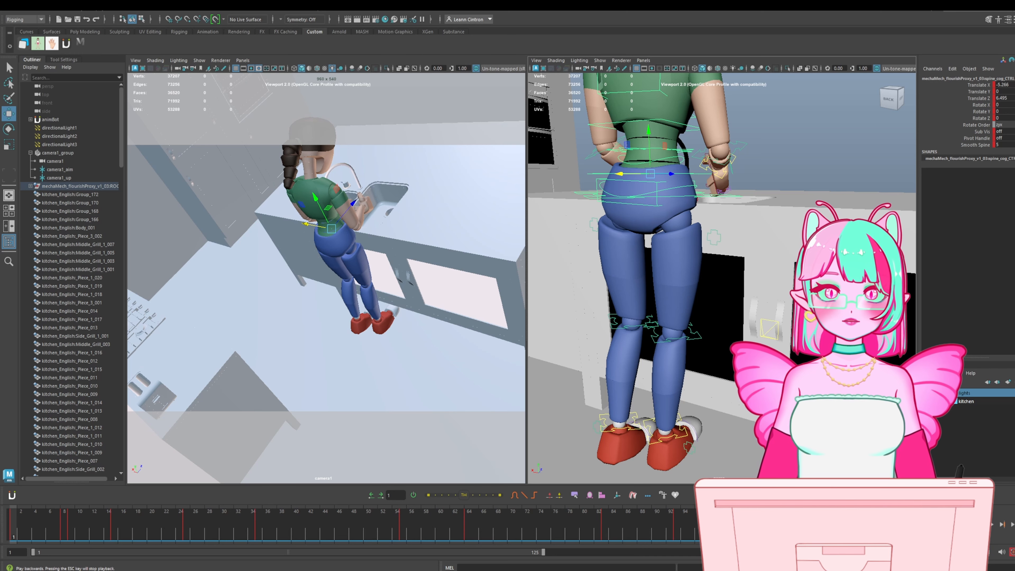
pyautogui.click(994, 527)
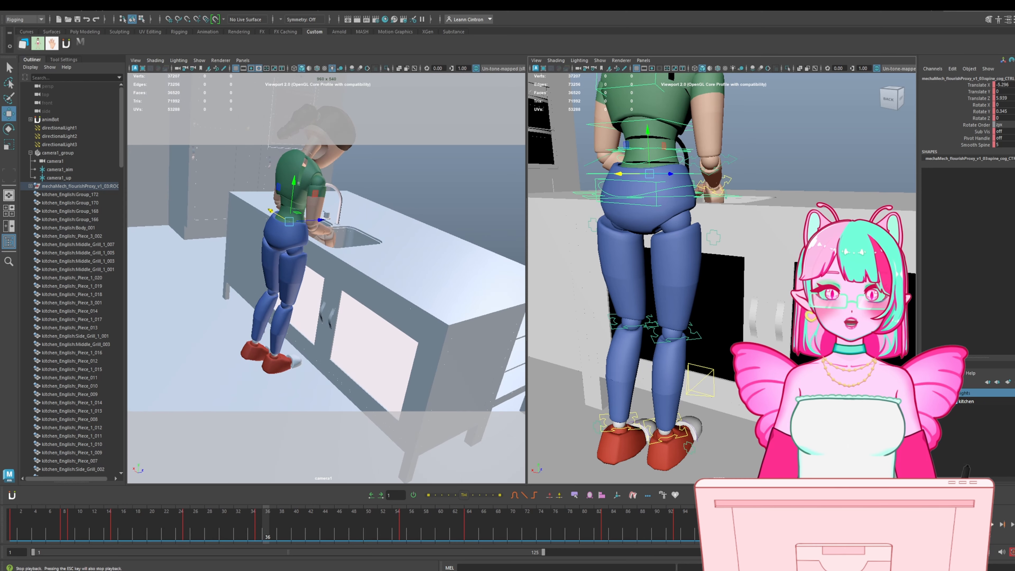
pyautogui.click(952, 524)
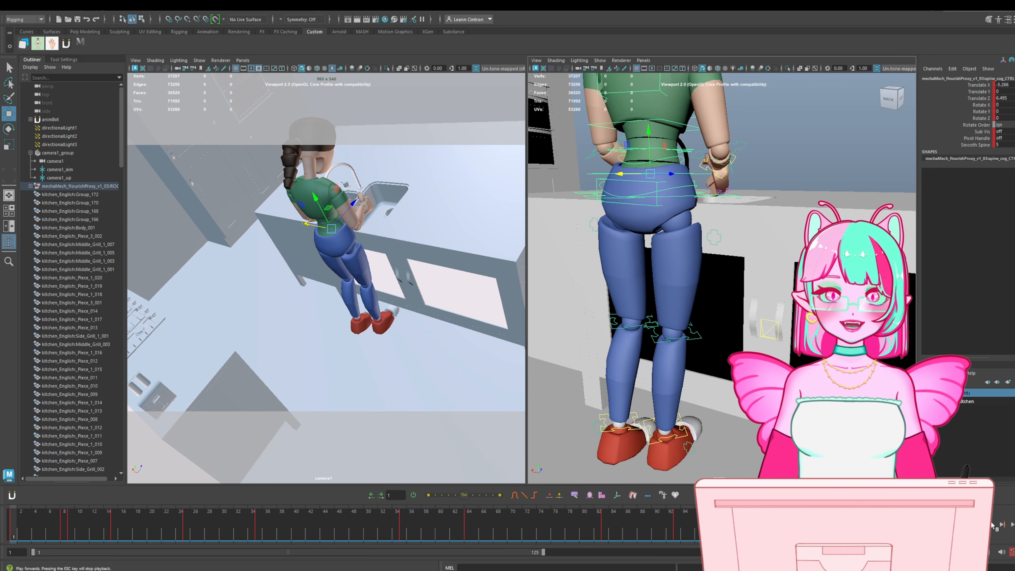
pyautogui.click(993, 525)
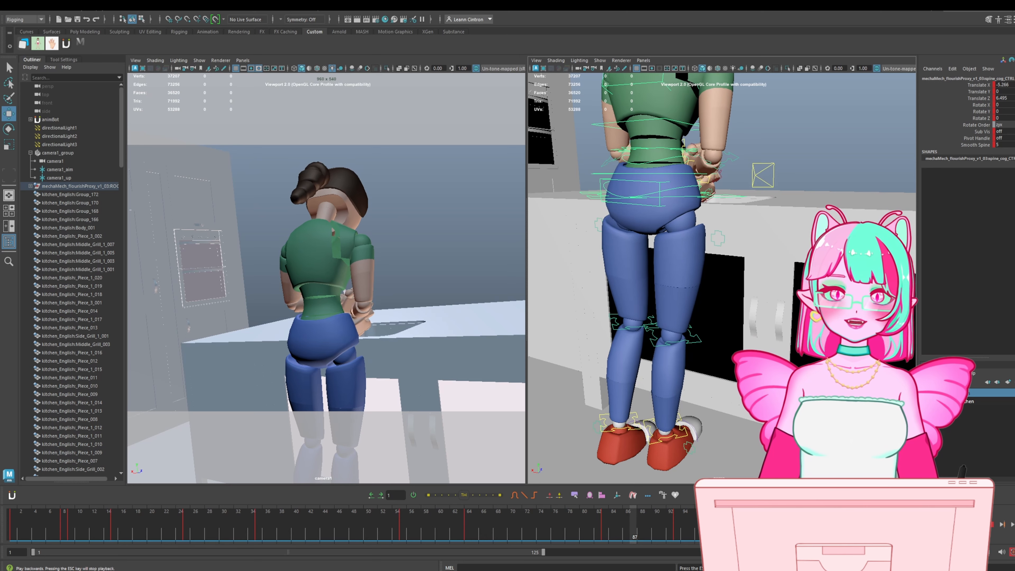
pyautogui.press('Escape')
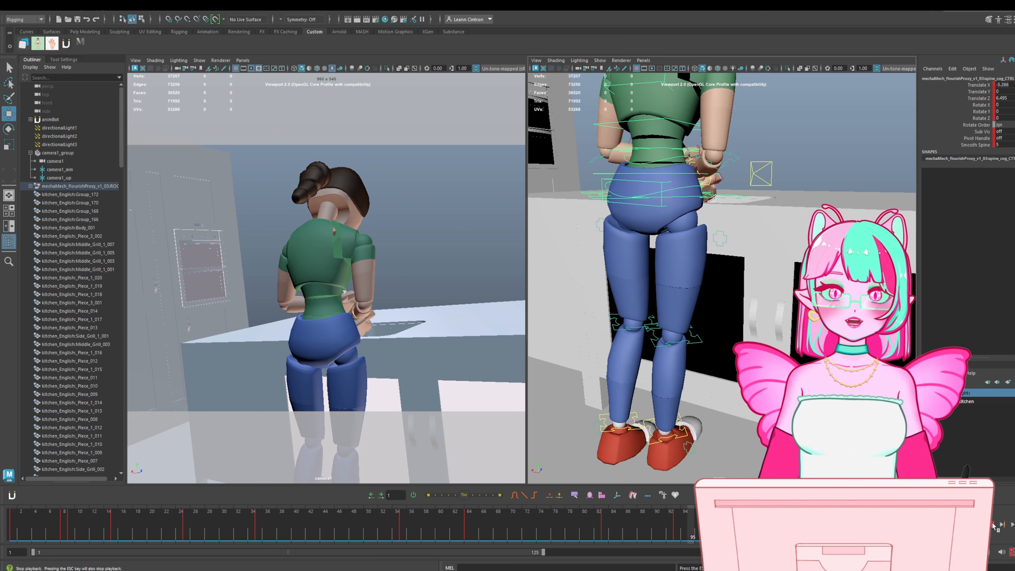
pyautogui.press('Escape')
# Scrub to frame 64 and set a key on the hand-washing character's spine COG control.
pyautogui.moveTo(62, 532)
pyautogui.mouseDown()
pyautogui.moveTo(144, 542)
pyautogui.moveTo(330, 518)
pyautogui.moveTo(646, 517)
pyautogui.moveTo(607, 524)
pyautogui.mouseUp()
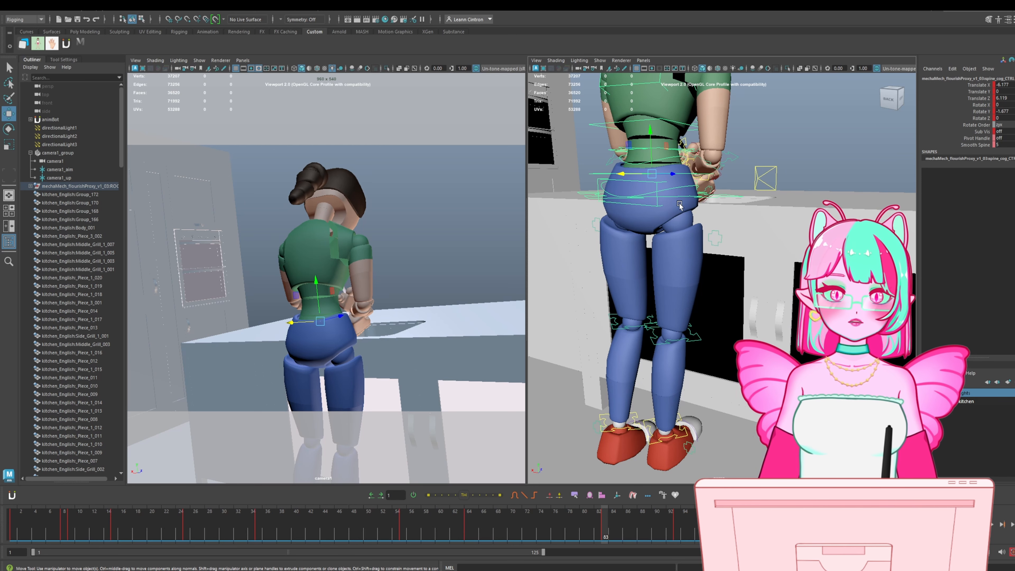
pyautogui.keyDown('alt'); pyautogui.moveTo(679, 205); pyautogui.dragTo(697, 256); pyautogui.keyUp('alt')
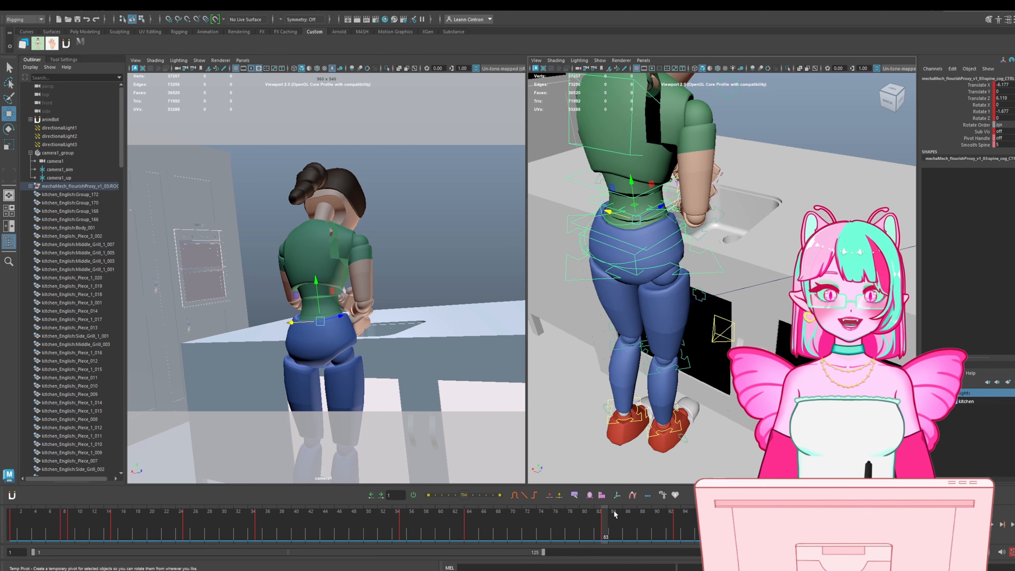
pyautogui.click(548, 531)
pyautogui.moveTo(536, 535)
pyautogui.mouseDown()
pyautogui.moveTo(216, 518)
pyautogui.moveTo(520, 531)
pyautogui.moveTo(388, 533)
pyautogui.moveTo(468, 534)
pyautogui.mouseUp()
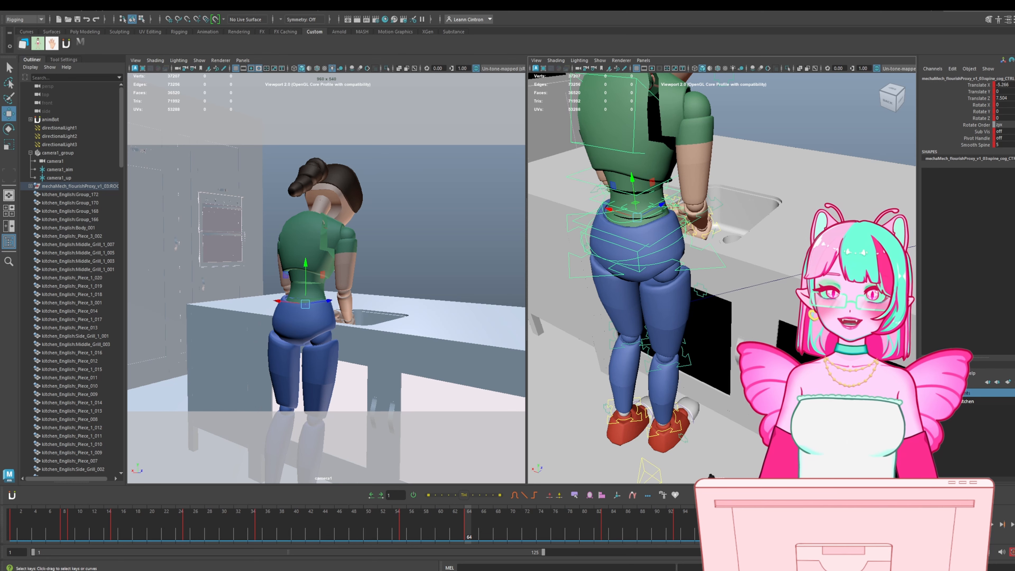
pyautogui.press('s')
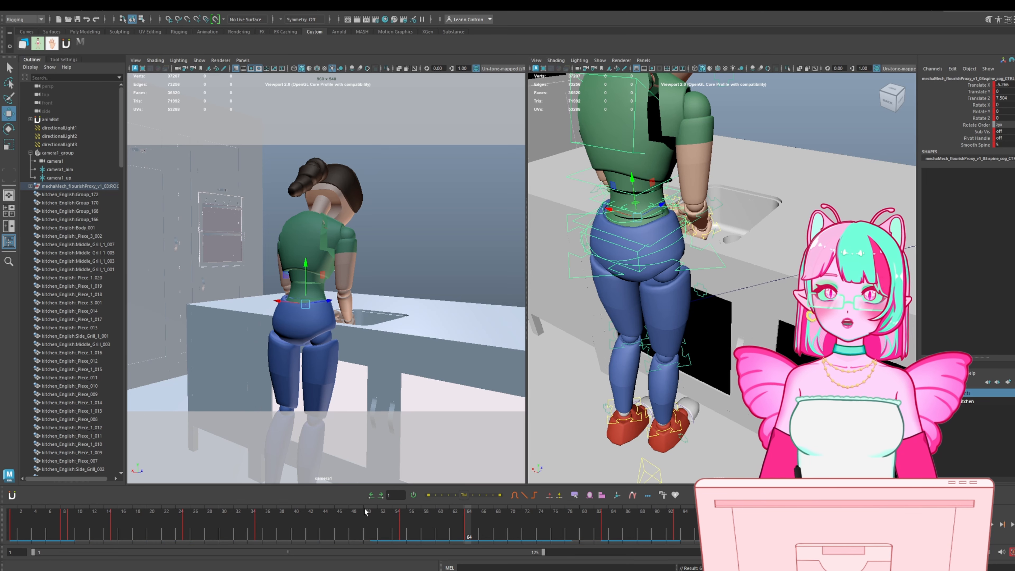
# Scrub and play back the hand-washing animation to review the timing of the hip shift.
pyautogui.moveTo(213, 523); pyautogui.dragTo(469, 536)
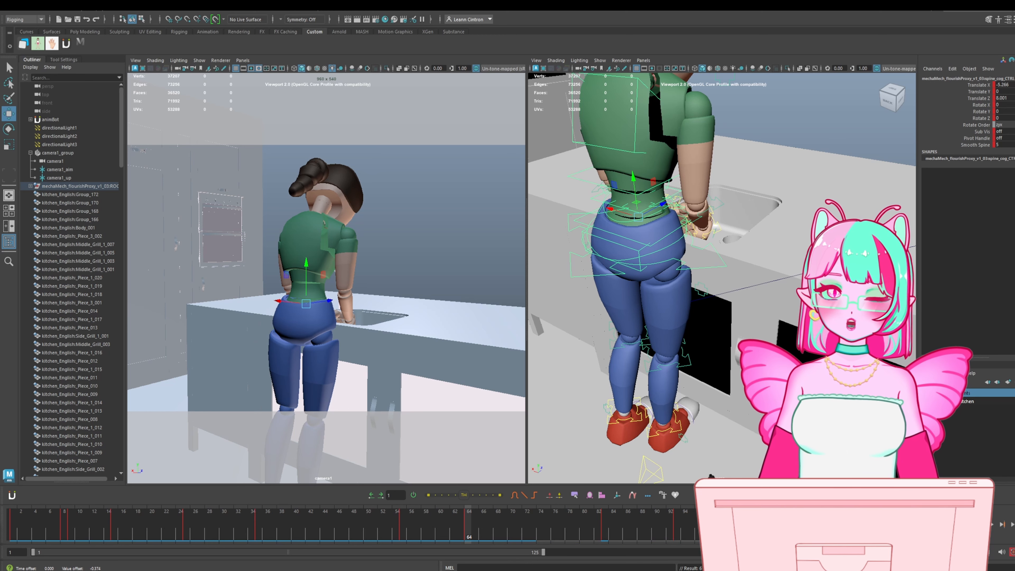
pyautogui.hotkey('alt', 'v')
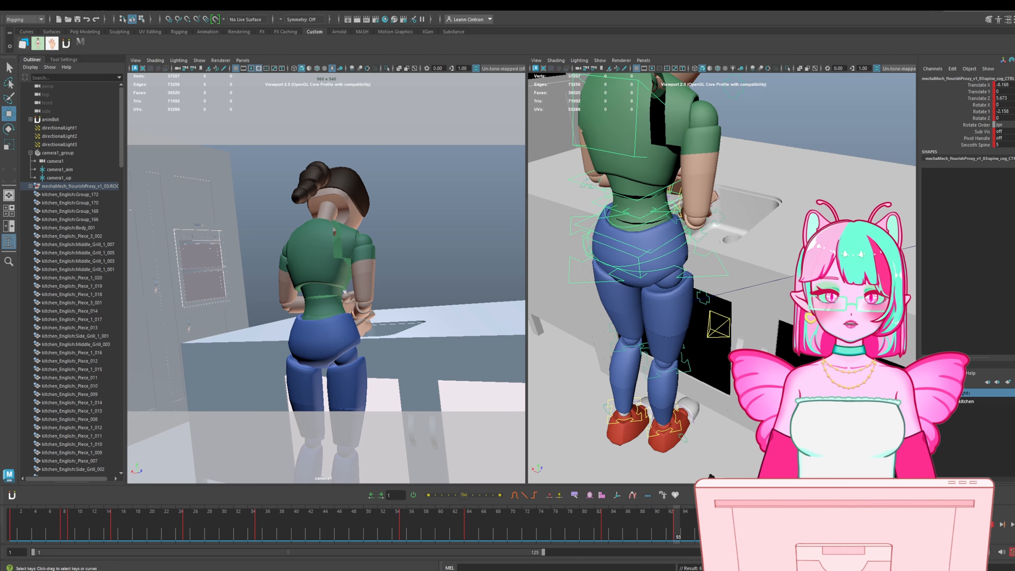
pyautogui.hotkey('alt', 'v')
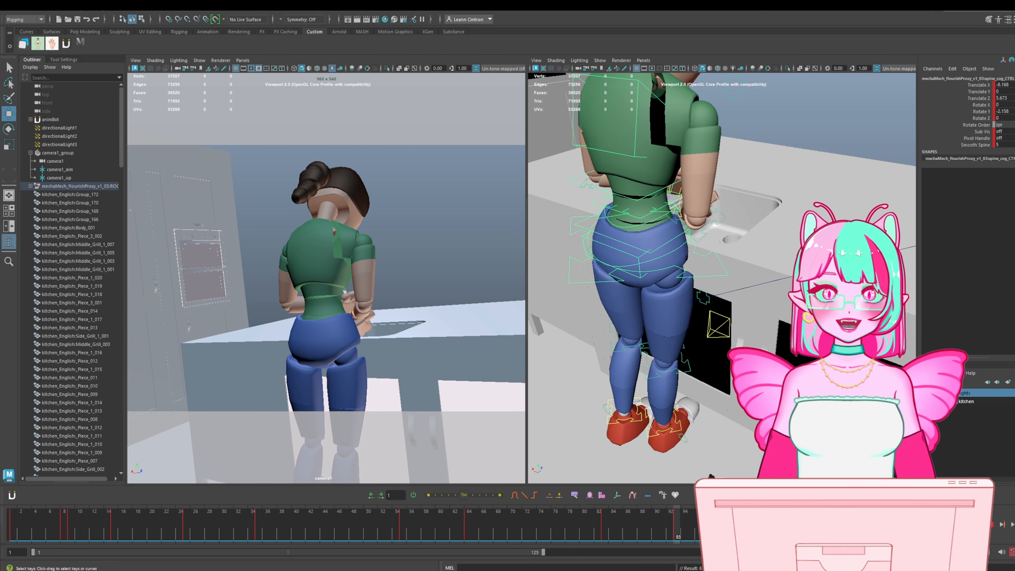
pyautogui.press('.')
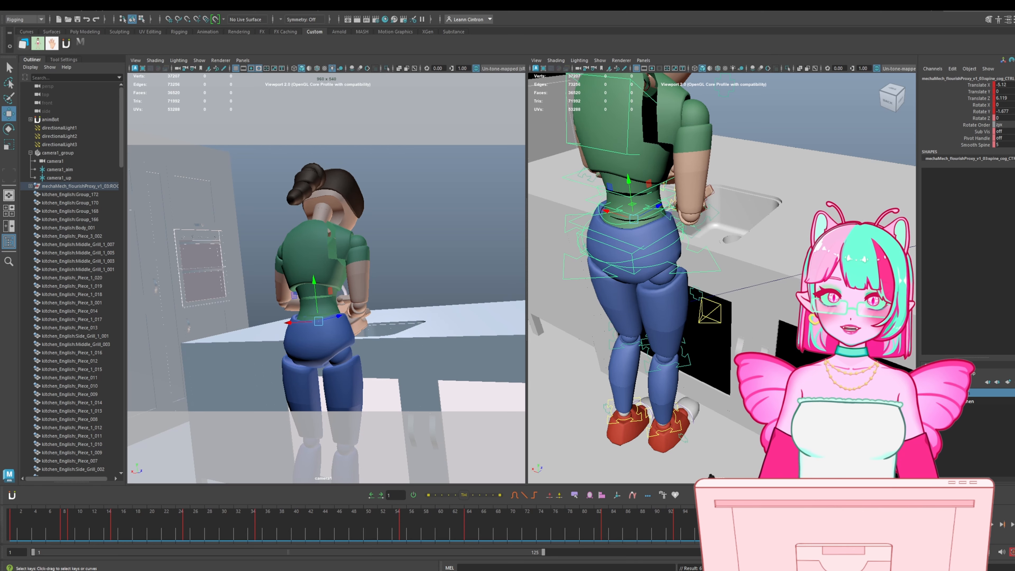
pyautogui.hotkey('alt', 'v')
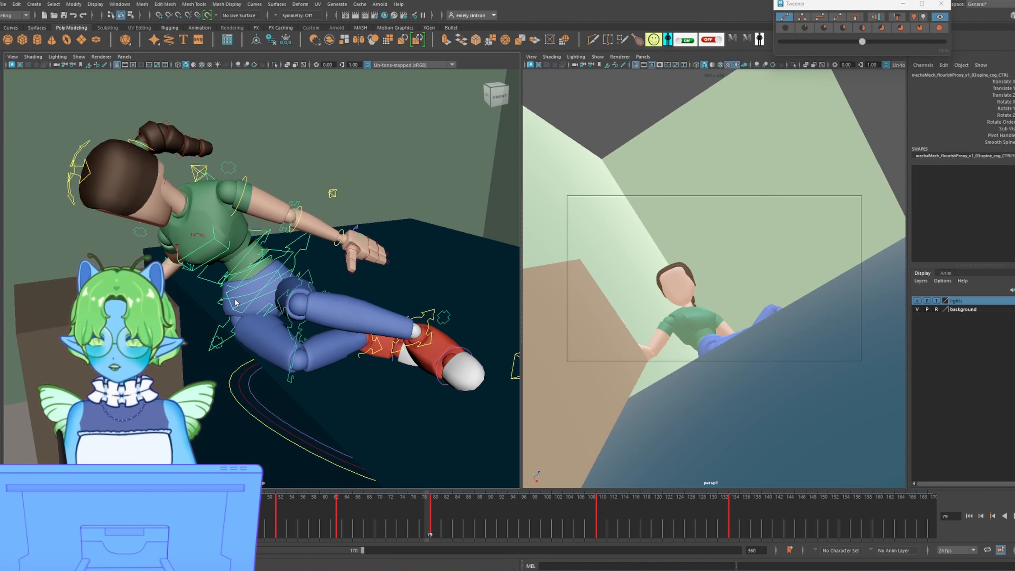
# Select the falling character's spine IK base control, scrub back to the preceding key and activate the Rotate tool.
pyautogui.click(234, 300)
pyautogui.keyDown('alt'); pyautogui.moveTo(235, 300); pyautogui.dragTo(205, 307); pyautogui.keyUp('alt')
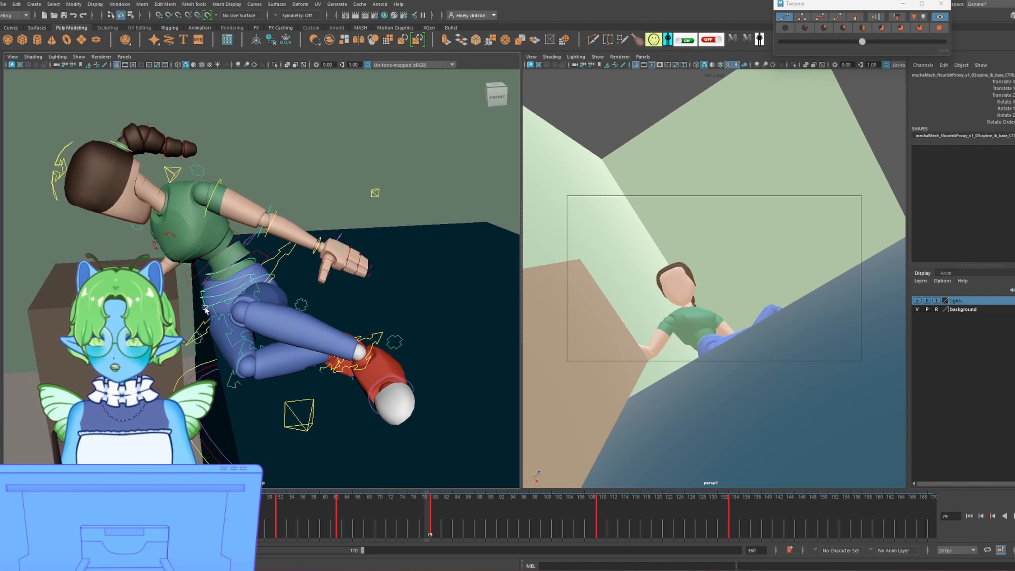
pyautogui.press('e')
pyautogui.press('w')
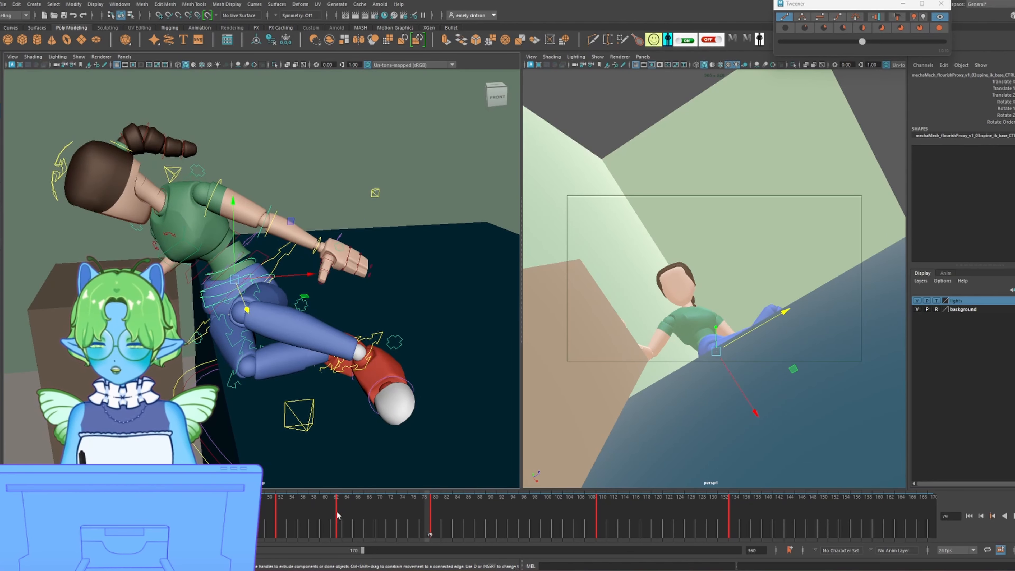
pyautogui.moveTo(336, 515)
pyautogui.mouseDown()
pyautogui.moveTo(387, 512)
pyautogui.moveTo(291, 504)
pyautogui.moveTo(285, 487)
pyautogui.moveTo(341, 505)
pyautogui.mouseUp()
pyautogui.keyDown('alt'); pyautogui.moveTo(255, 304); pyautogui.dragTo(201, 234); pyautogui.keyUp('alt')
pyautogui.press('e')
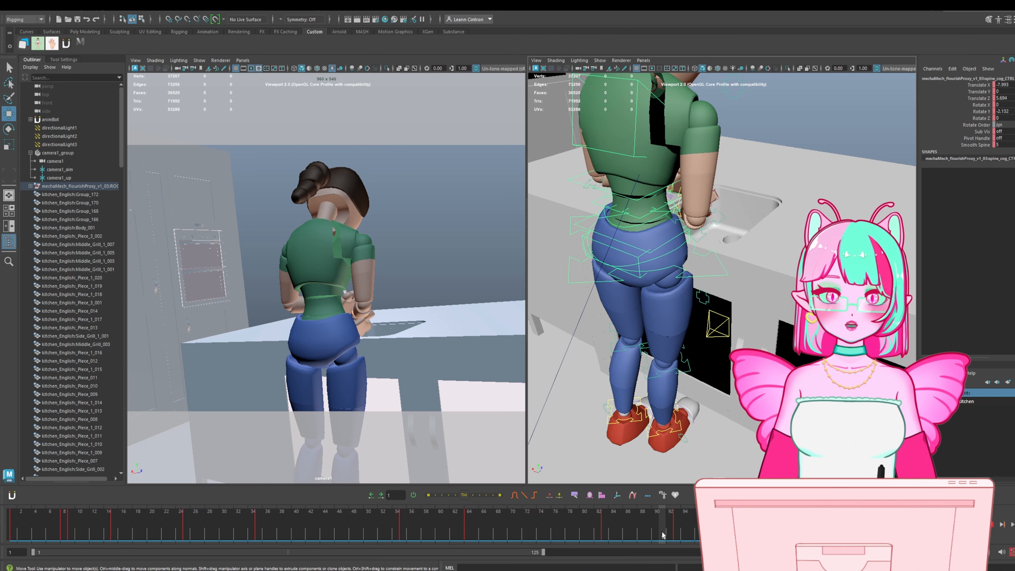
# Nudge the hand-washing character's spine COG control sideways at two points beyond frame 92.
pyautogui.moveTo(667, 528); pyautogui.dragTo(700, 533)
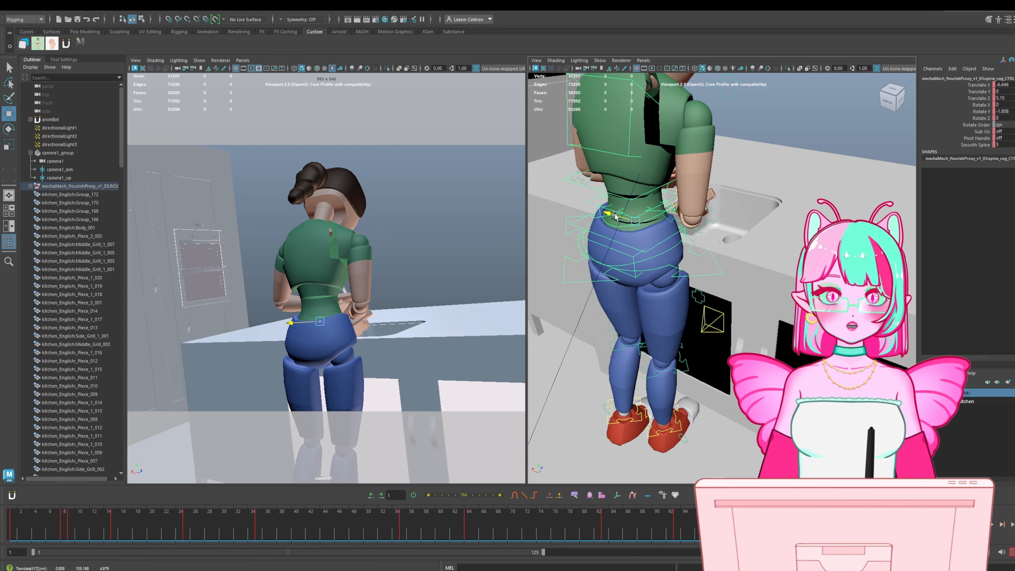
pyautogui.moveTo(615, 214); pyautogui.dragTo(620, 216)
pyautogui.moveTo(703, 532); pyautogui.dragTo(740, 532)
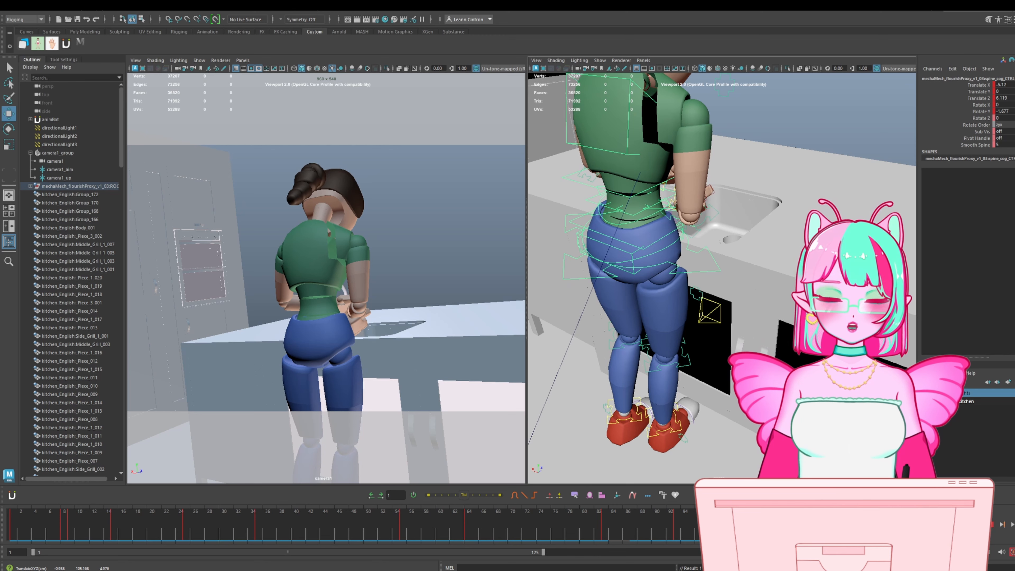
pyautogui.moveTo(604, 211); pyautogui.dragTo(607, 213)
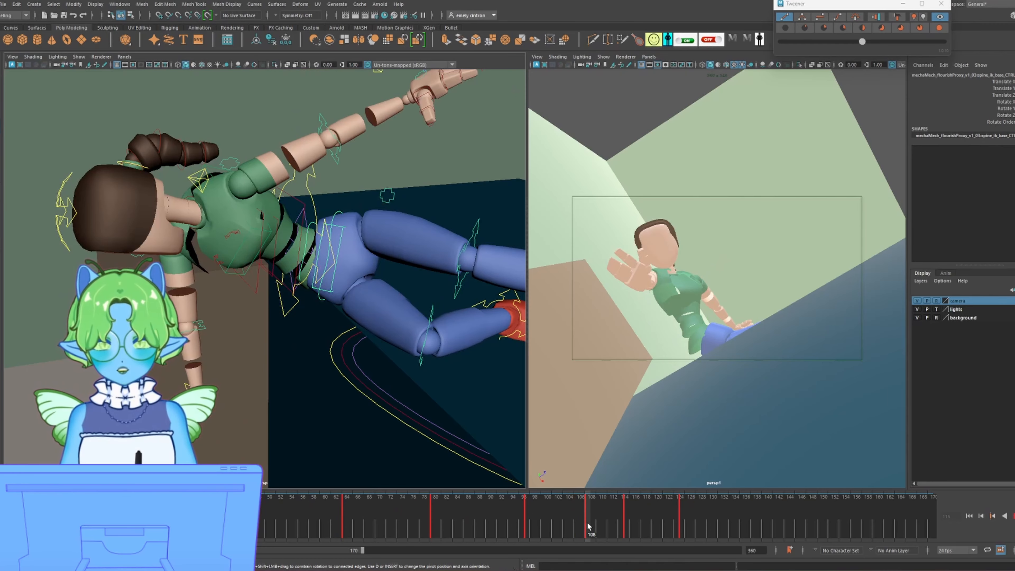
# Scrub the falling character to frame 114 and undo the latest edits to the spine IK base control.
pyautogui.moveTo(596, 531)
pyautogui.mouseDown()
pyautogui.moveTo(633, 530)
pyautogui.moveTo(620, 527)
pyautogui.mouseUp()
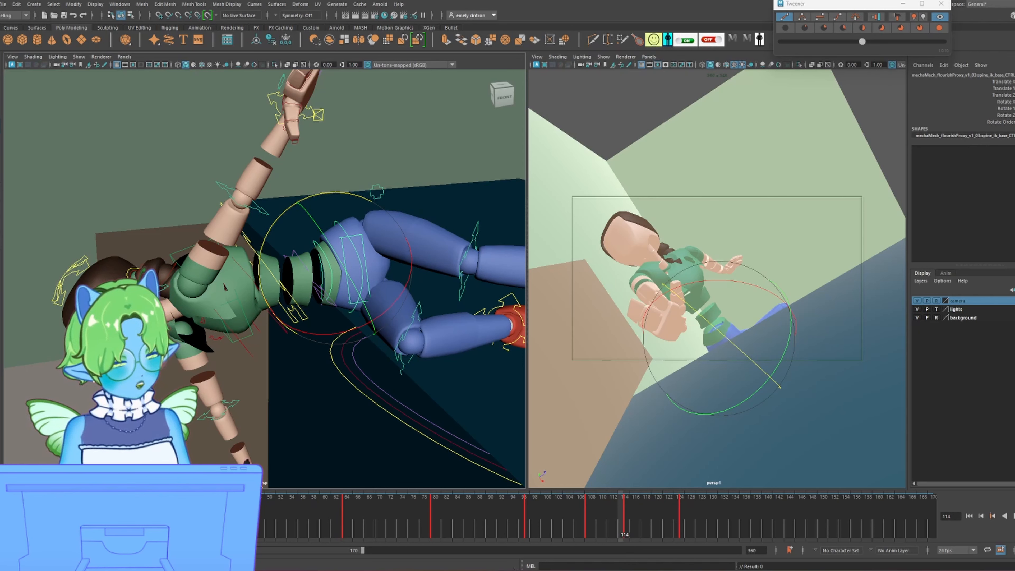
pyautogui.hotkey('ctrl', 'z')
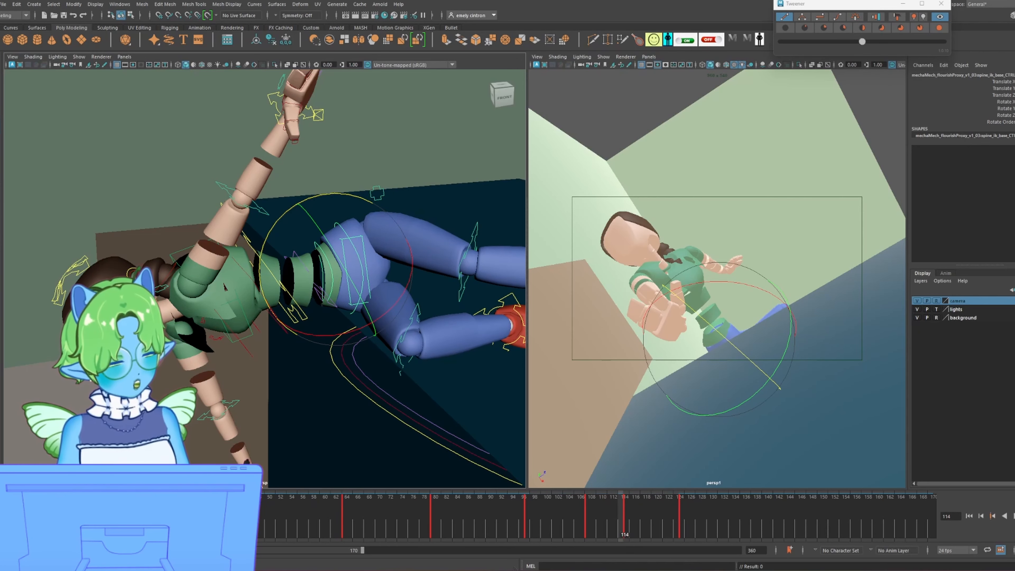
pyautogui.hotkey('ctrl', 'z')
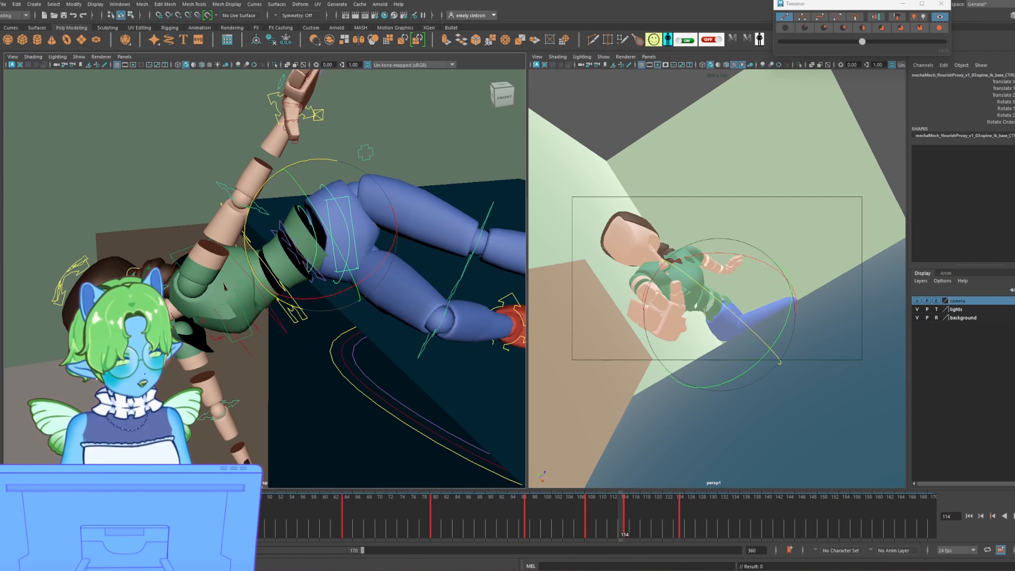
pyautogui.hotkey('ctrl', 'z')
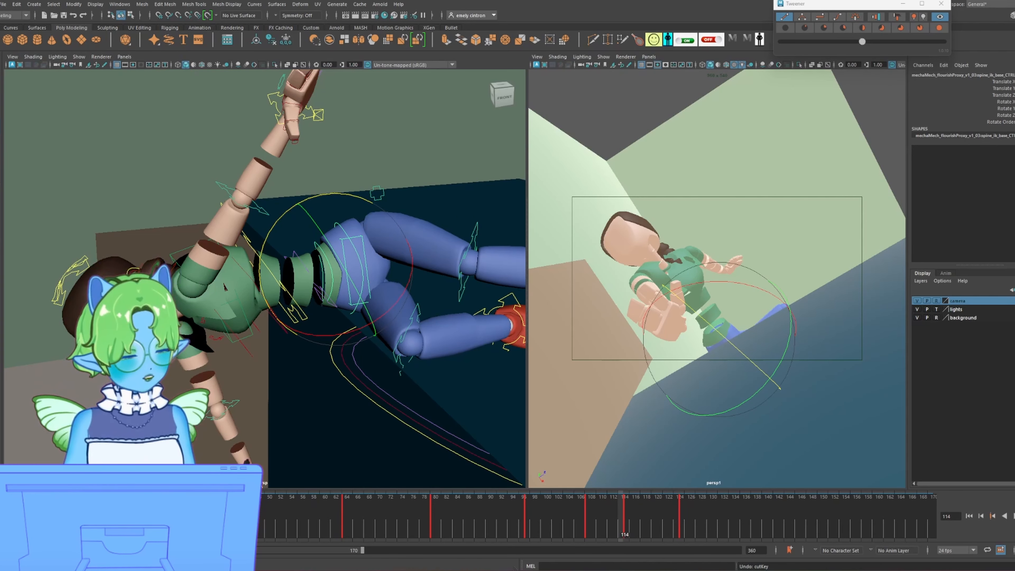
pyautogui.hotkey('ctrl', 'z')
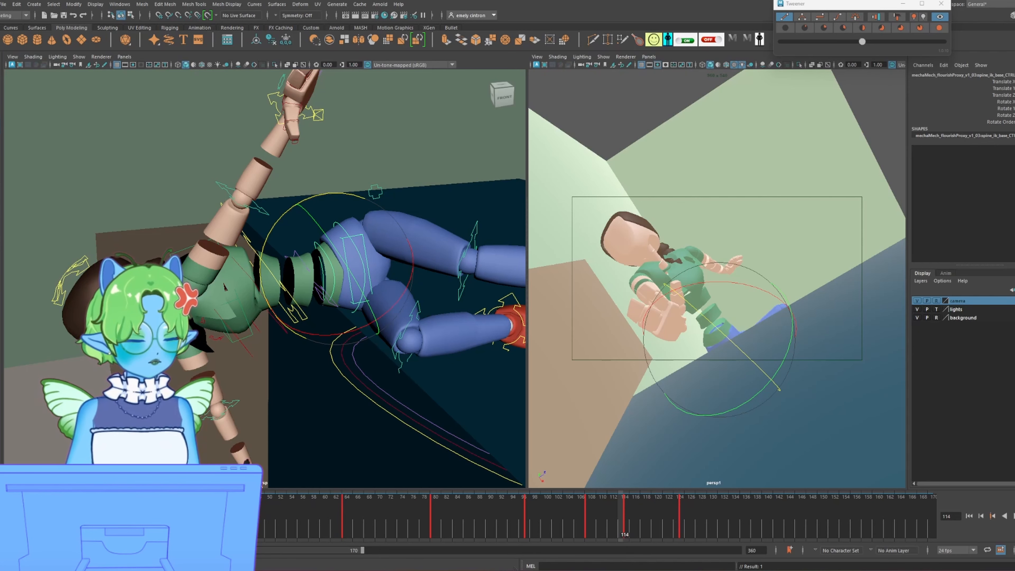
pyautogui.hotkey('alt', '.')
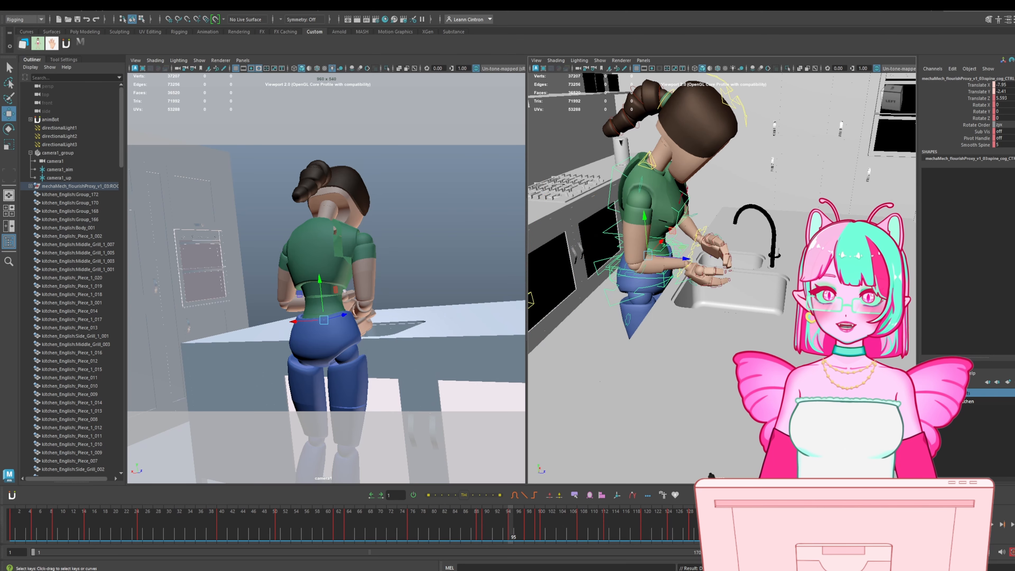
# Select the hand-washing character's controls together with the camera aim and go to frame 123.
pyautogui.press('.')
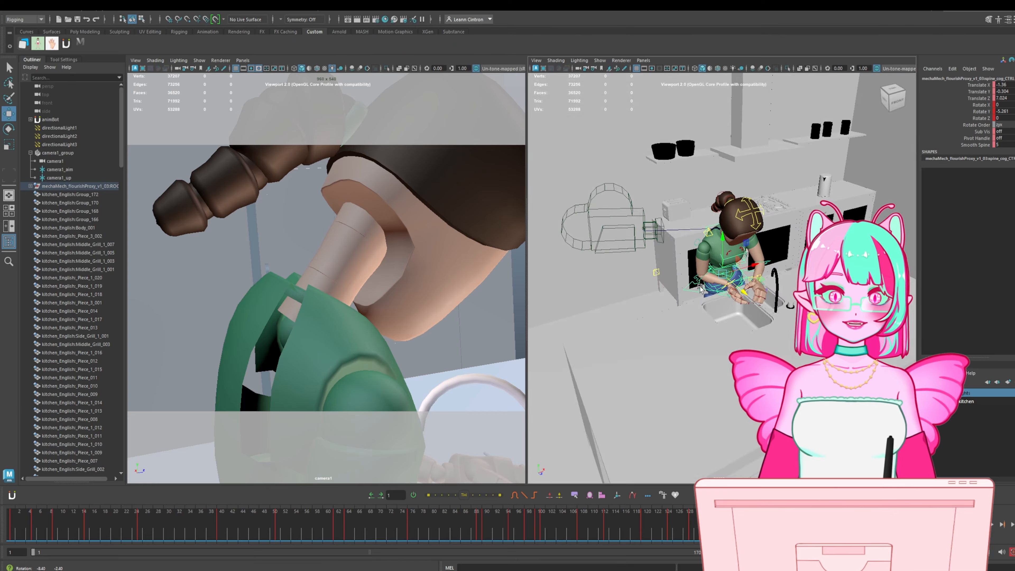
pyautogui.keyDown('alt'); pyautogui.moveTo(699, 287); pyautogui.dragTo(732, 284); pyautogui.keyUp('alt')
pyautogui.keyDown('alt'); pyautogui.moveTo(691, 283); pyautogui.dragTo(732, 282, button='right'); pyautogui.keyUp('alt')
pyautogui.keyDown('alt'); pyautogui.moveTo(775, 224); pyautogui.dragTo(727, 296, button='middle'); pyautogui.keyUp('alt')
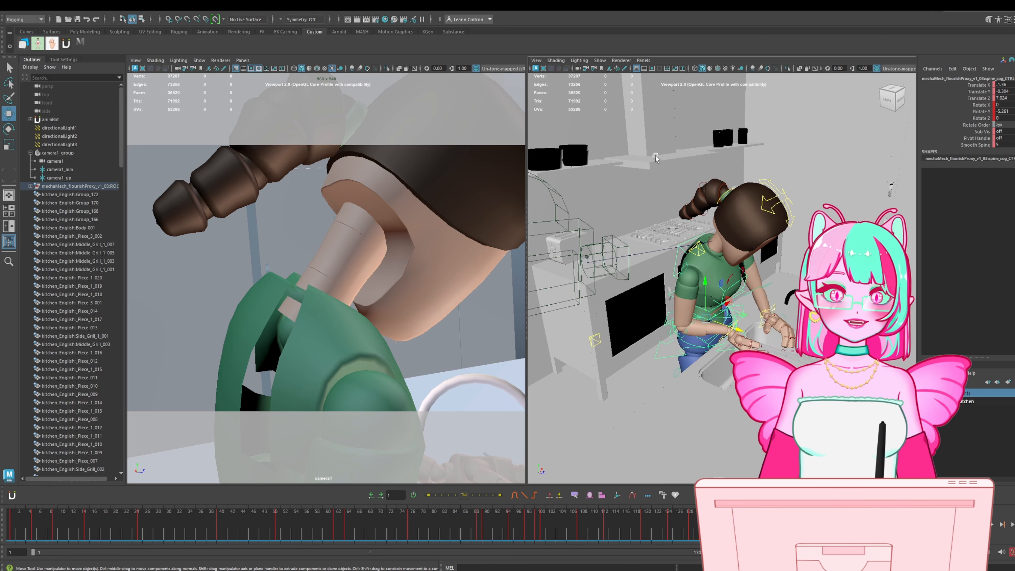
pyautogui.moveTo(652, 159); pyautogui.dragTo(799, 386)
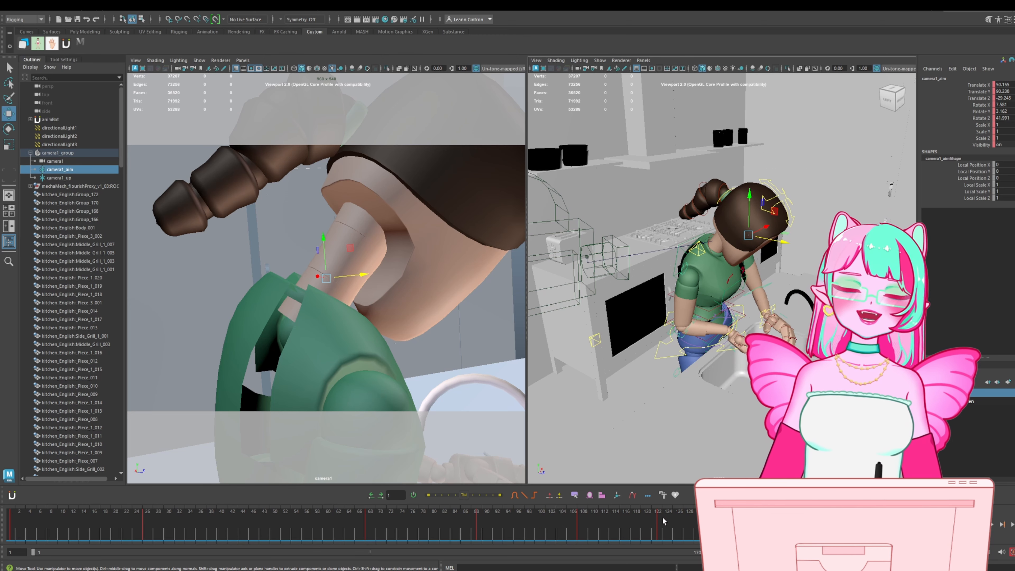
pyautogui.click(660, 536)
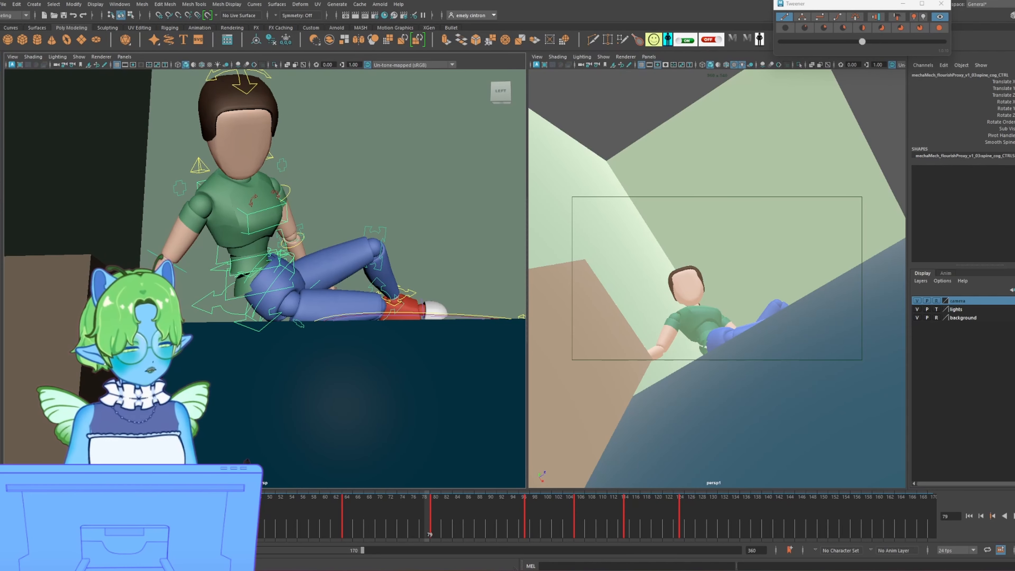
# Key the falling character's spine COG control at frame 79.
pyautogui.press('s')
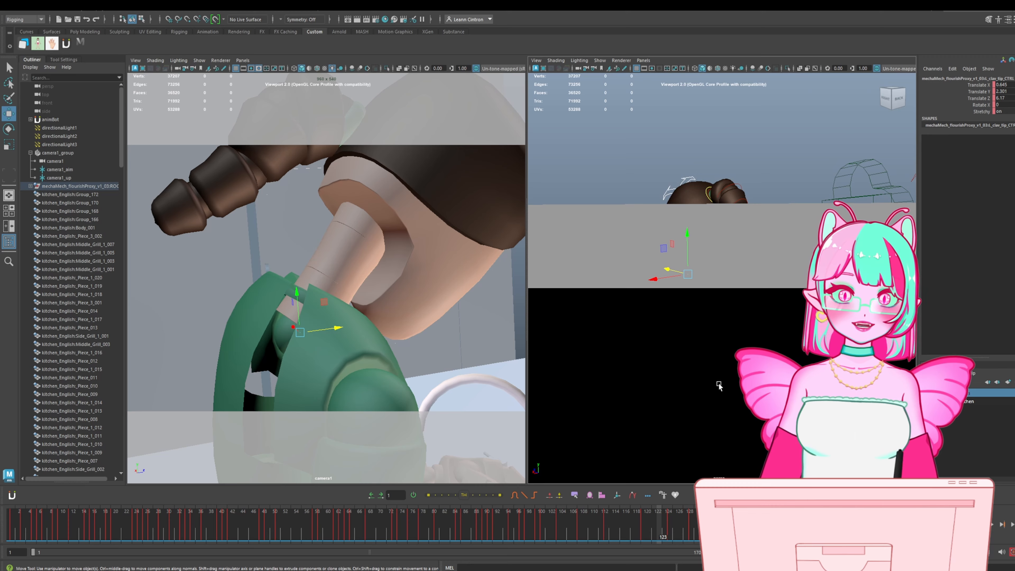
# Select the hand-washing character's left and right ankle IK controls at frame 123.
pyautogui.click(692, 361)
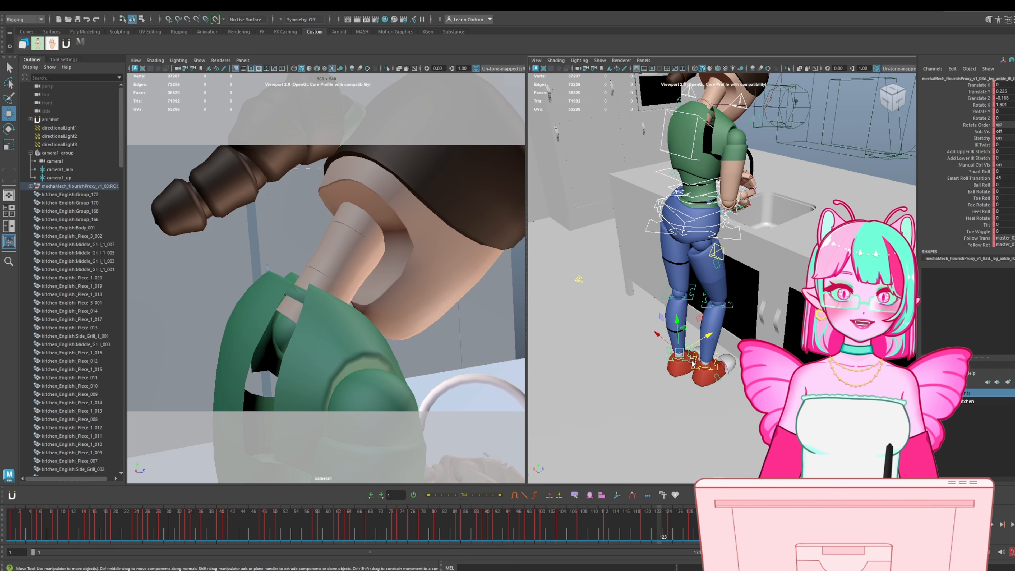
pyautogui.keyDown('shift'); pyautogui.click(695, 361); pyautogui.keyUp('shift')
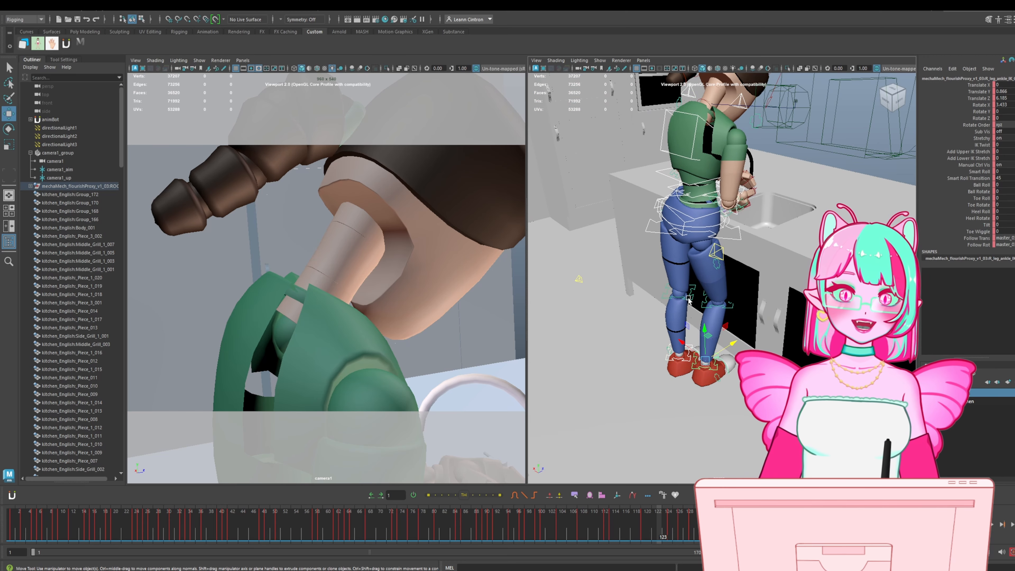
pyautogui.keyDown('alt'); pyautogui.moveTo(688, 301); pyautogui.dragTo(661, 262); pyautogui.keyUp('alt')
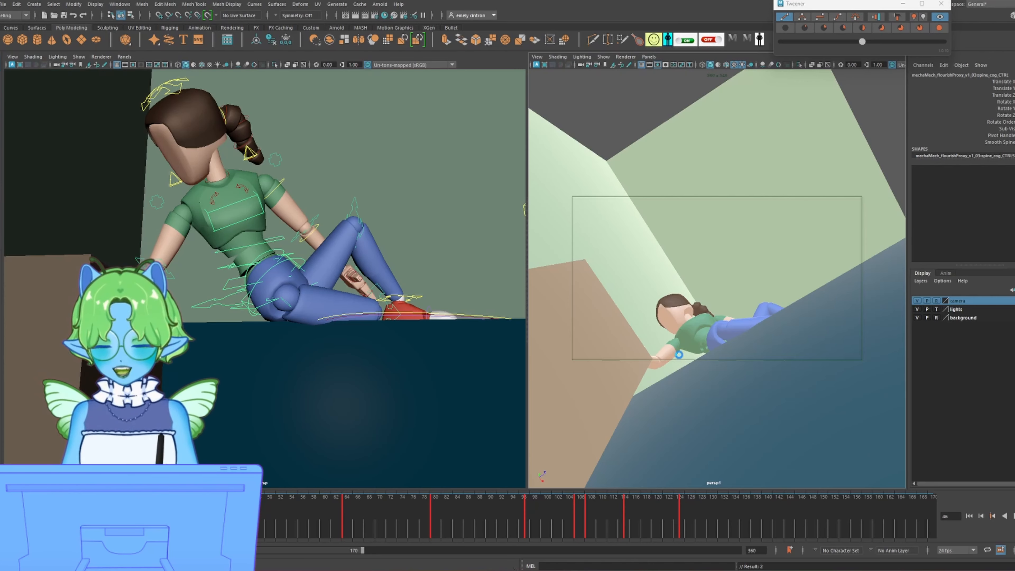
# Save the falling character's scene and return to the start of the playback range.
pyautogui.hotkey('ctrl', 's')
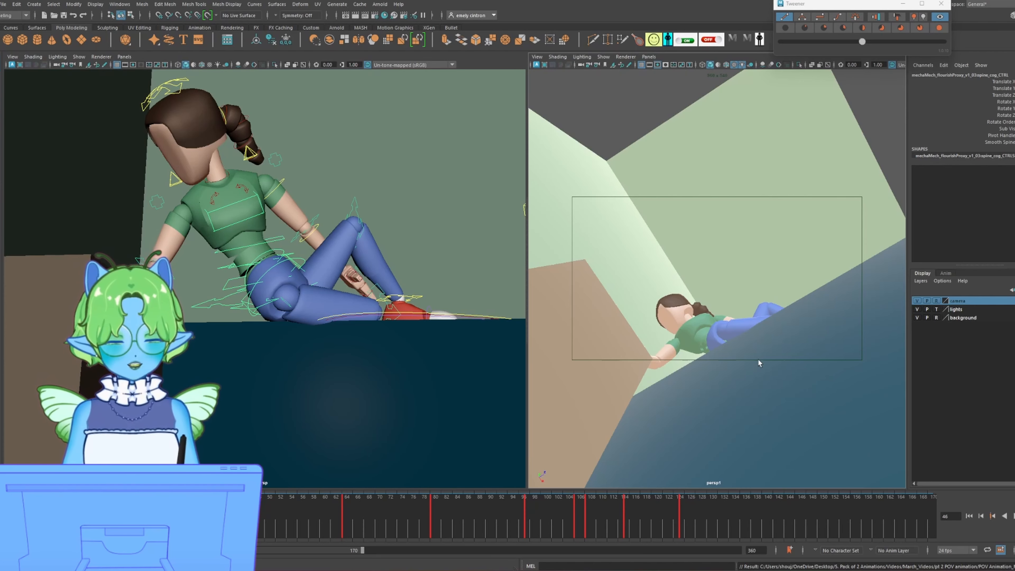
pyautogui.hotkey('ctrl', 's')
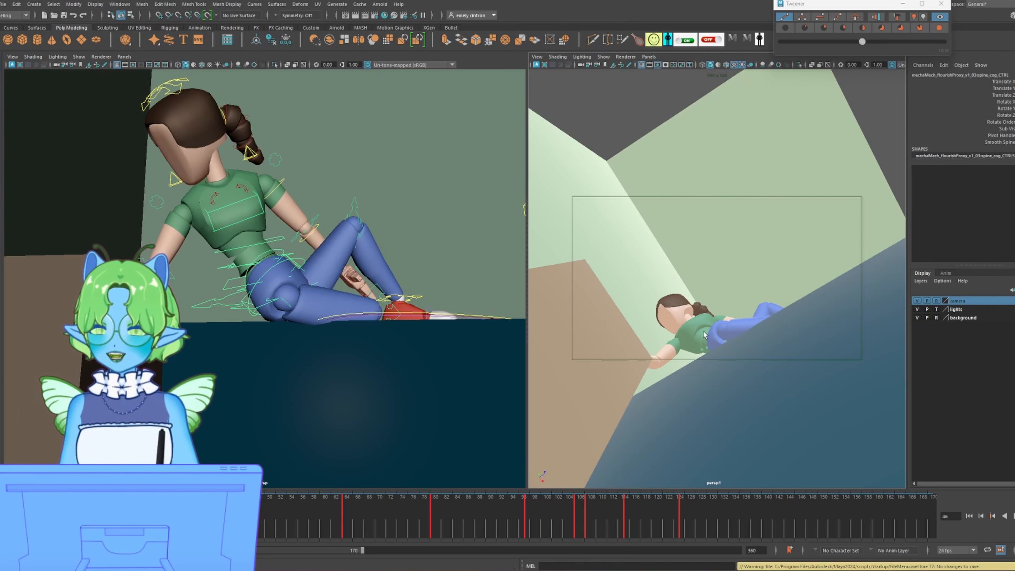
pyautogui.click(969, 516)
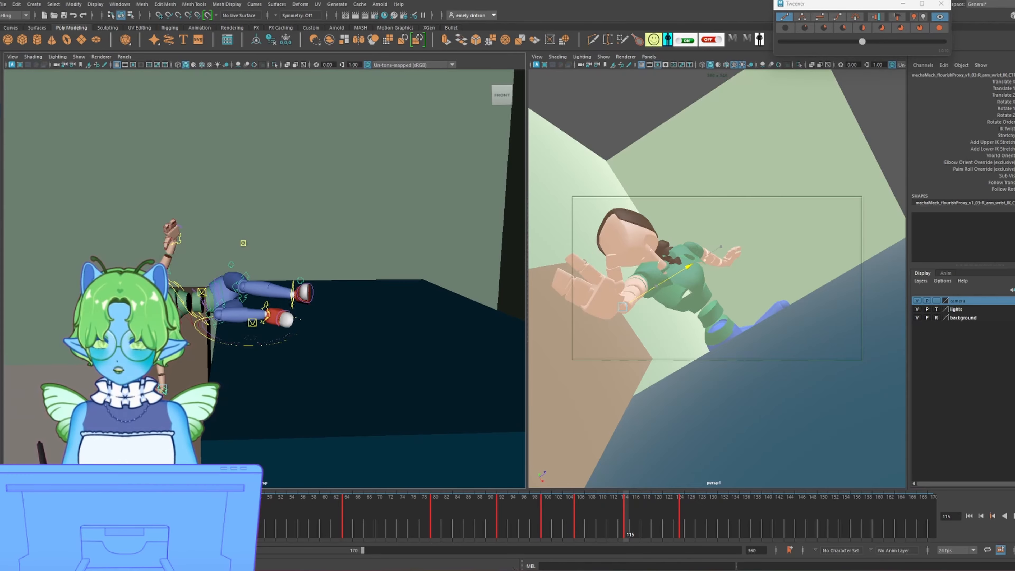
# Try moving the falling character's right wrist IK control around frame 115 and undo the latest edit.
pyautogui.moveTo(690, 265); pyautogui.dragTo(751, 228)
pyautogui.moveTo(575, 530); pyautogui.dragTo(626, 532)
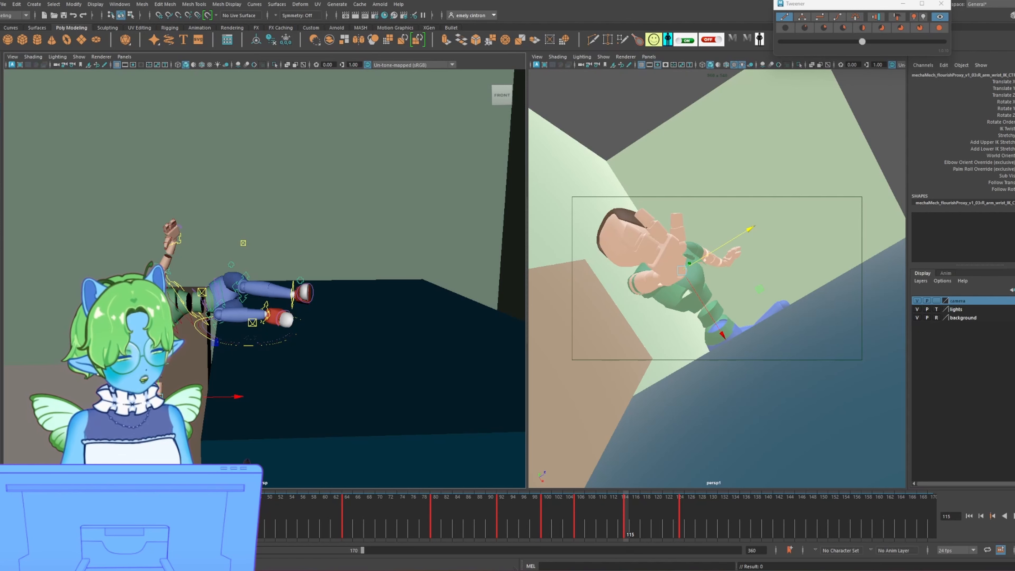
pyautogui.hotkey('ctrl', 'z')
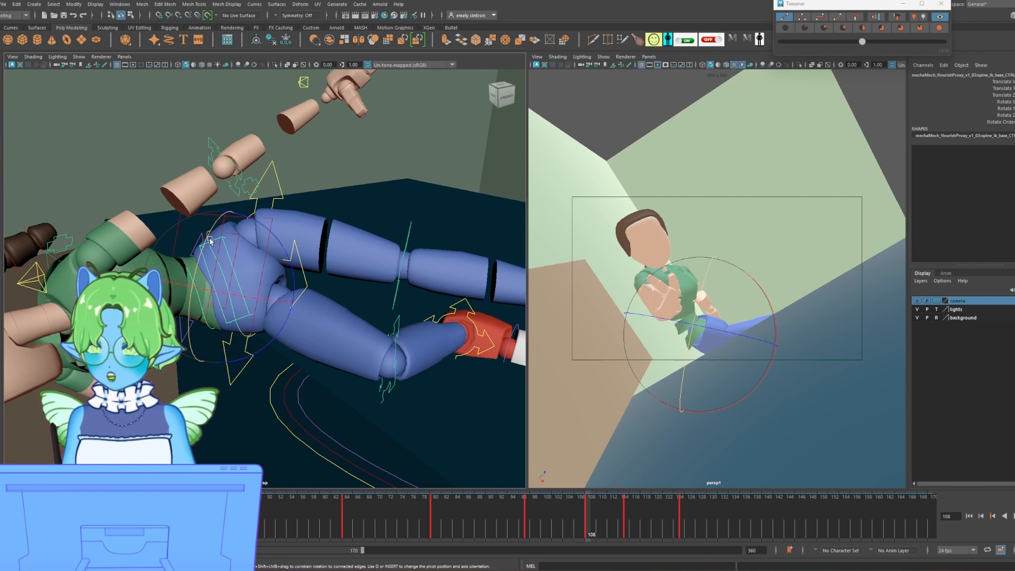
# Rotate the falling character's spine IK base control at frame 108 and scrub to frame 109 to compare the pose.
pyautogui.moveTo(170, 280); pyautogui.dragTo(166, 289)
pyautogui.moveTo(245, 239); pyautogui.dragTo(279, 224)
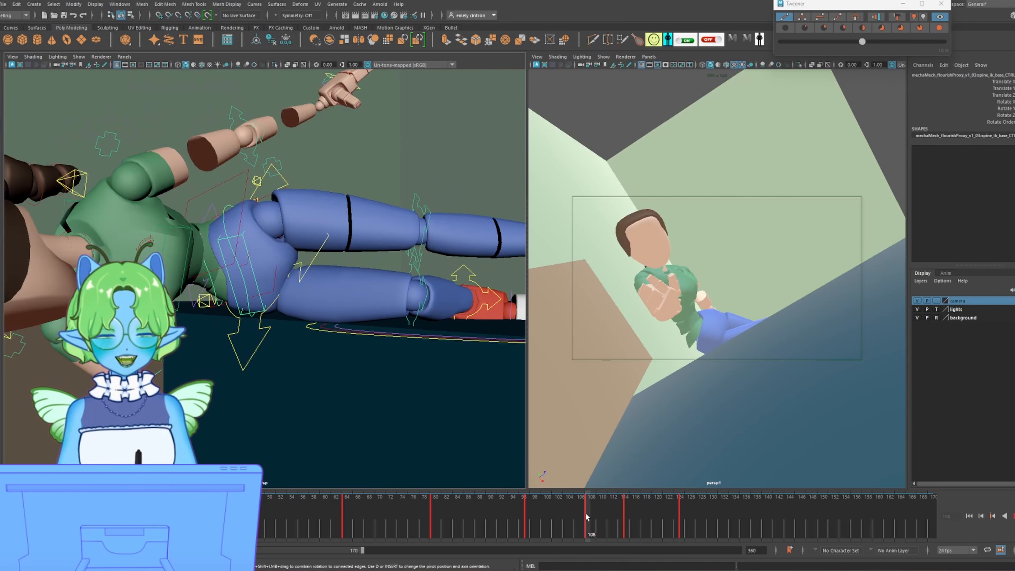
pyautogui.moveTo(586, 516)
pyautogui.mouseDown()
pyautogui.moveTo(520, 509)
pyautogui.moveTo(592, 512)
pyautogui.mouseUp()
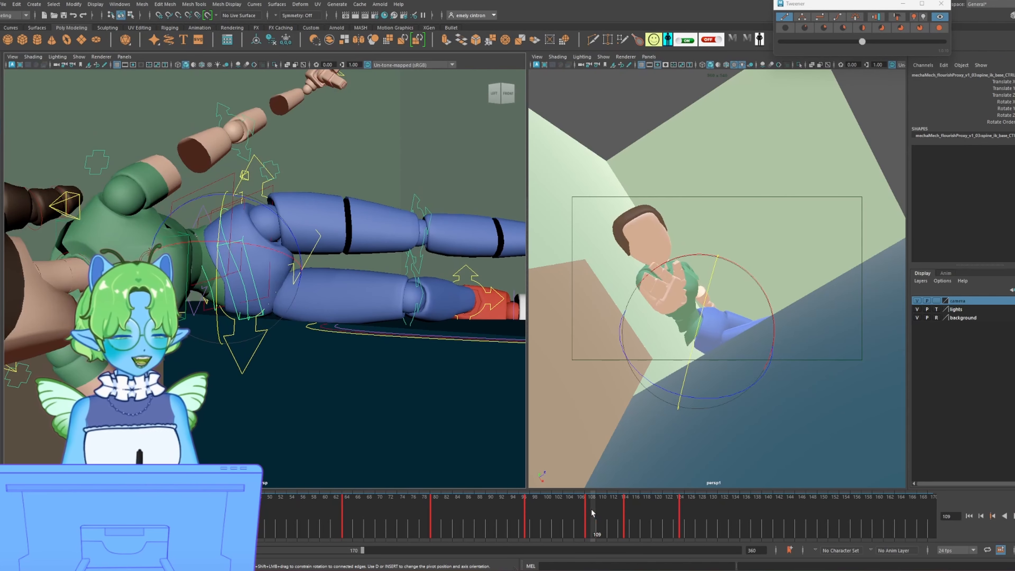